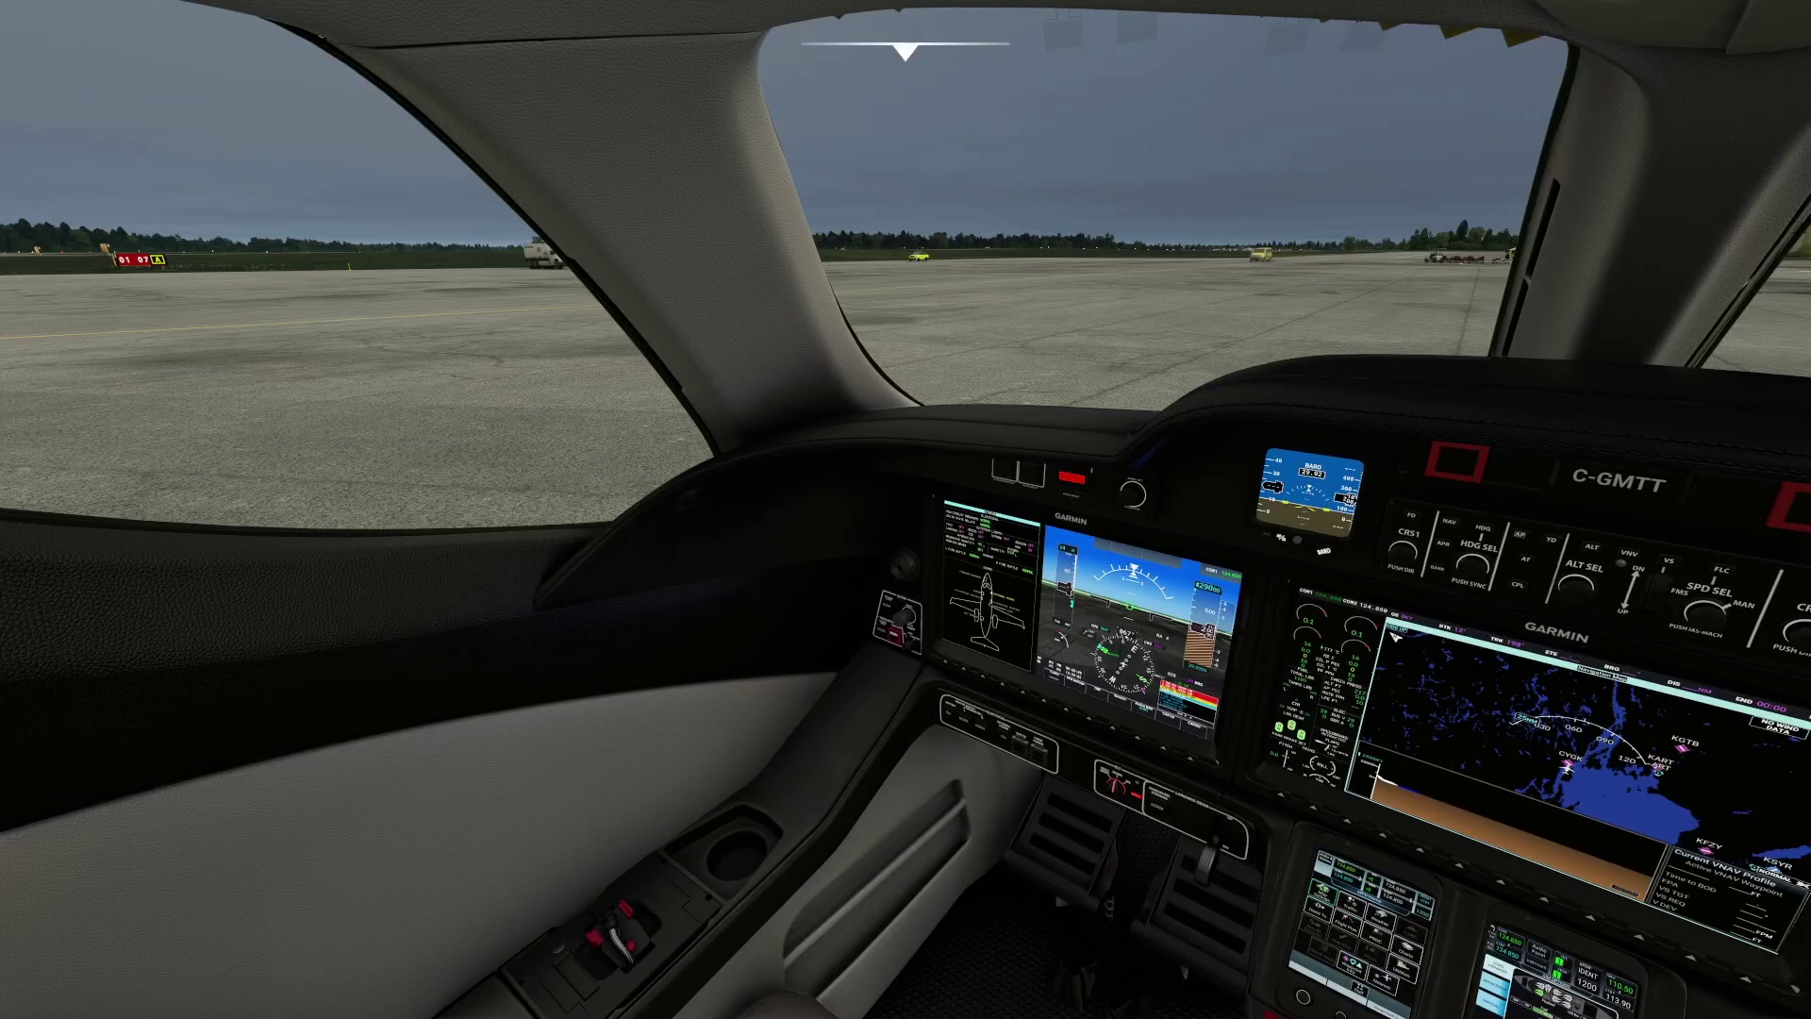
# Step: Toggle the pressurization control to HOLD and back to NORM, and open and close the red switch guard beside it
pyautogui.scroll(5, 907, 649)
pyautogui.scroll(5, 906, 510)
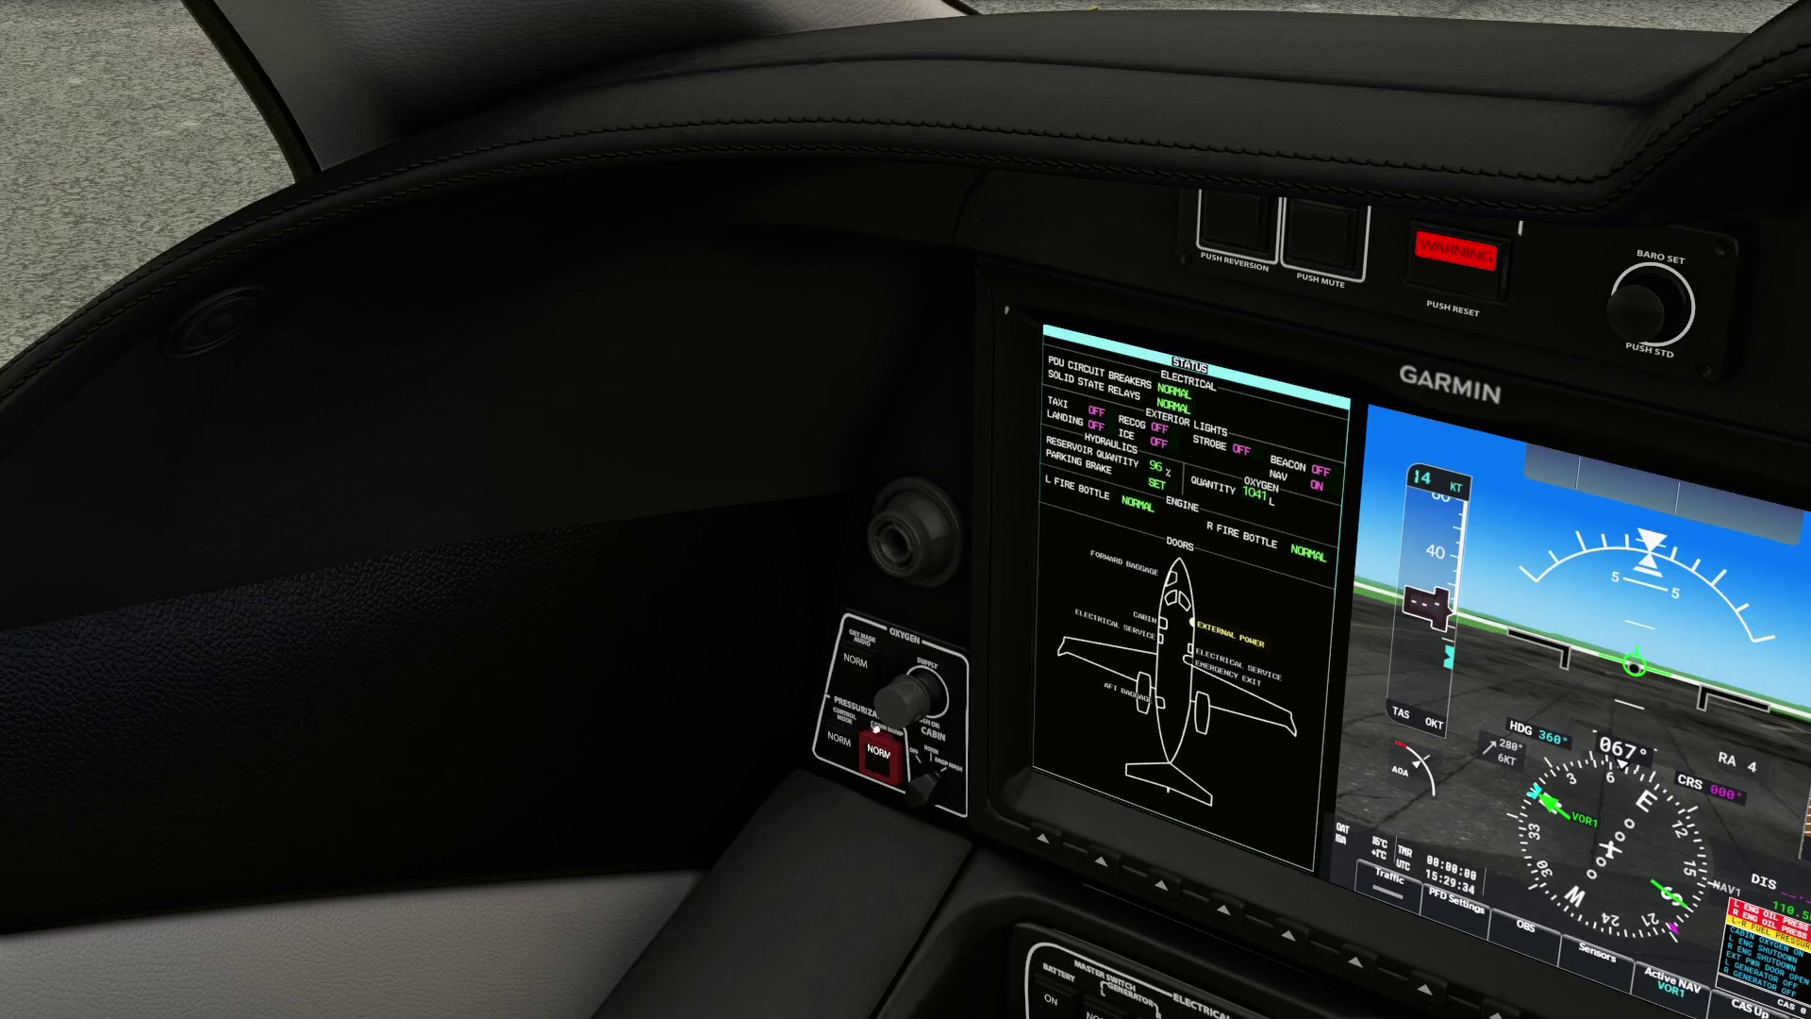
pyautogui.click(839, 740)
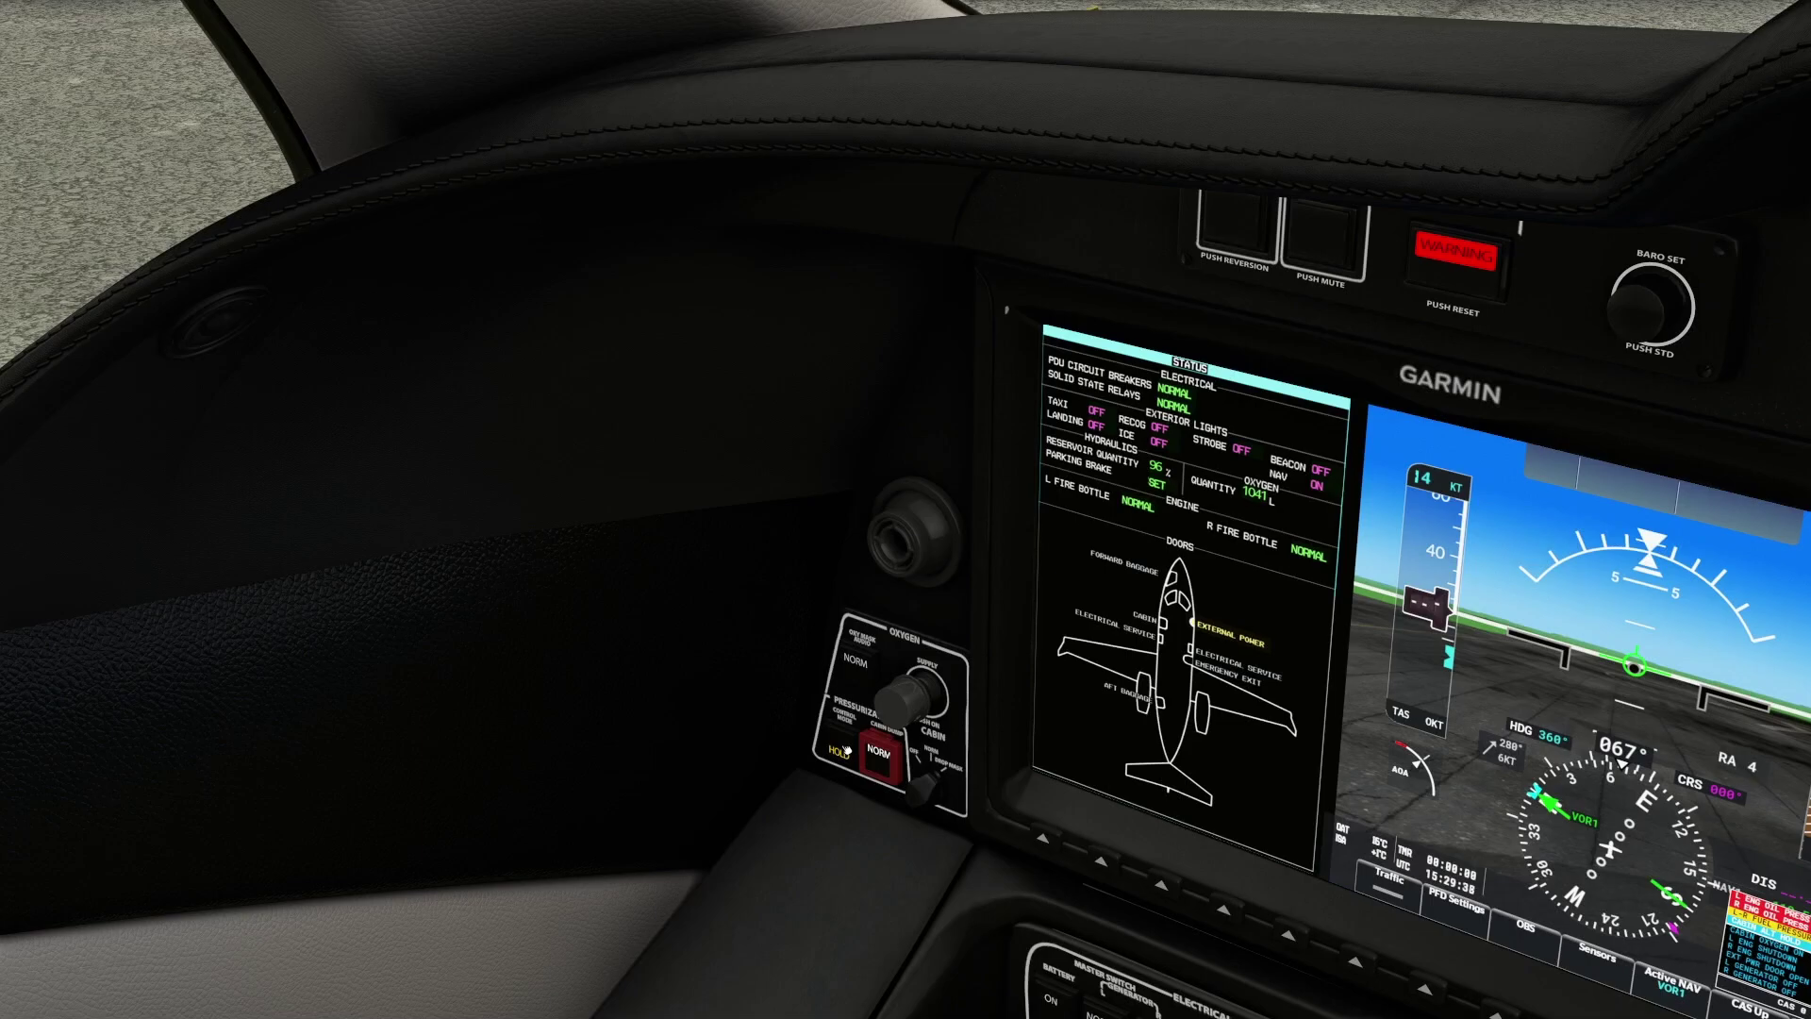
pyautogui.click(842, 750)
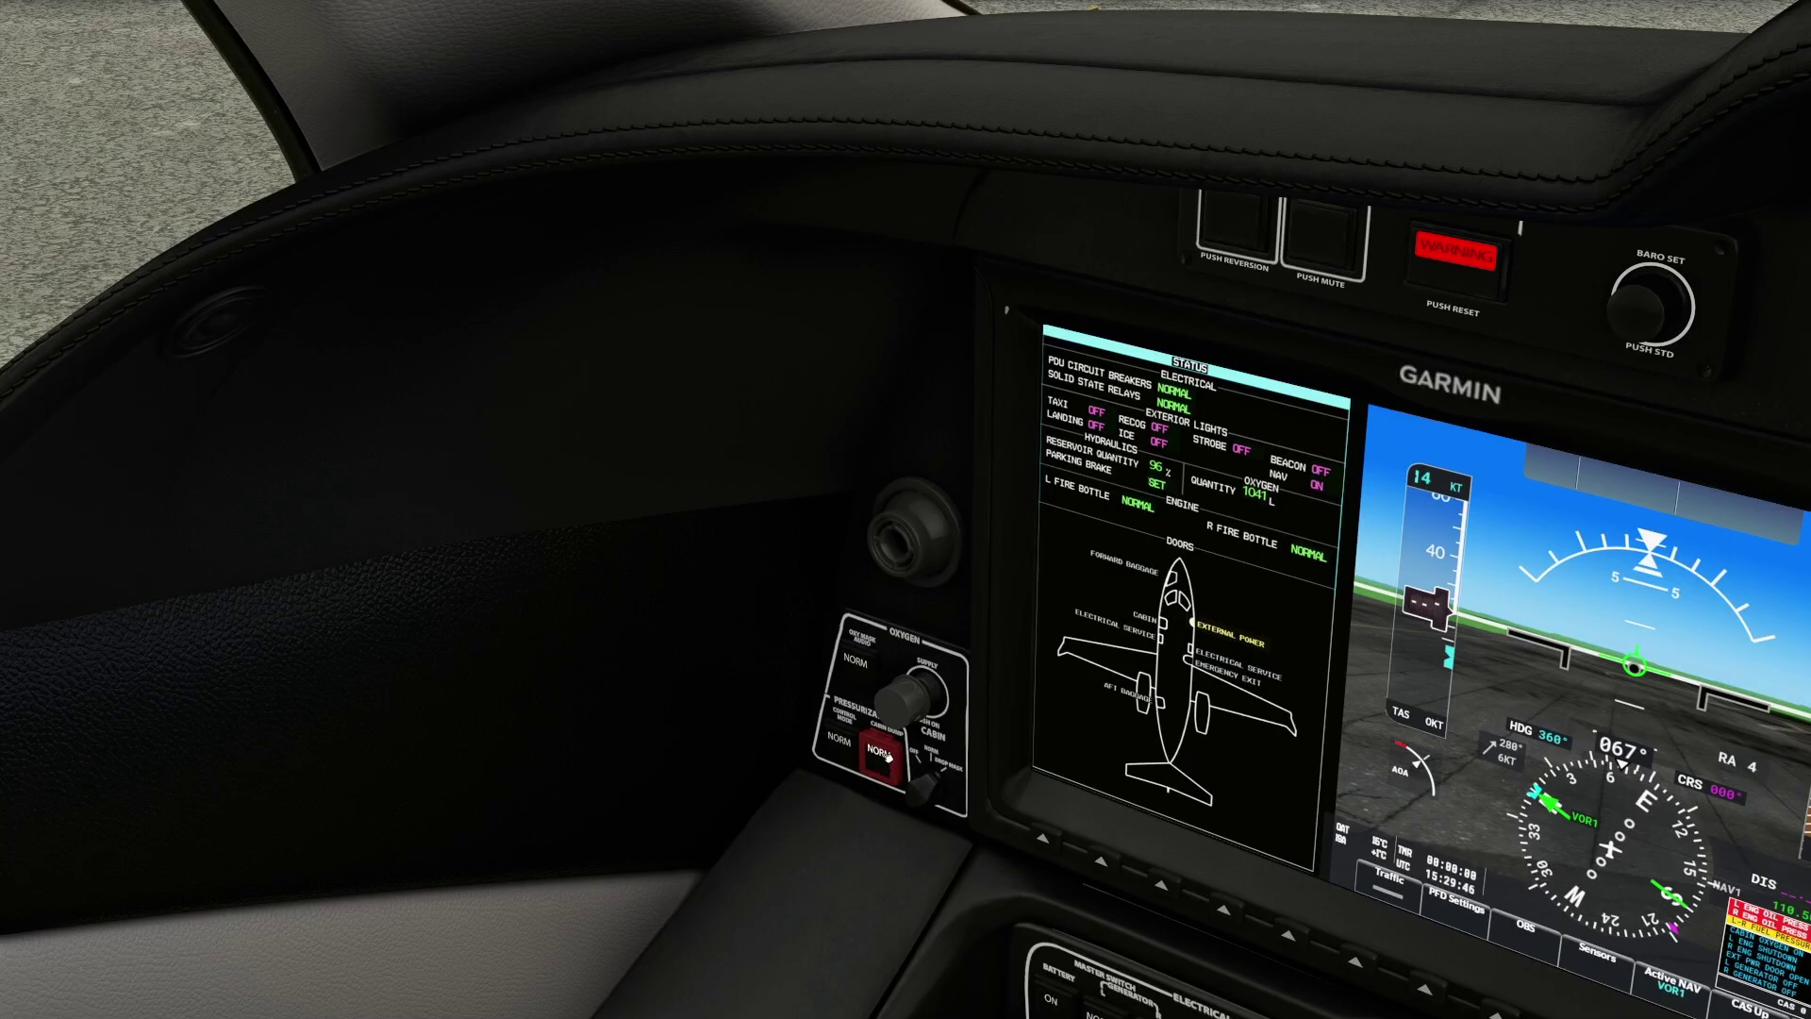
pyautogui.click(887, 754)
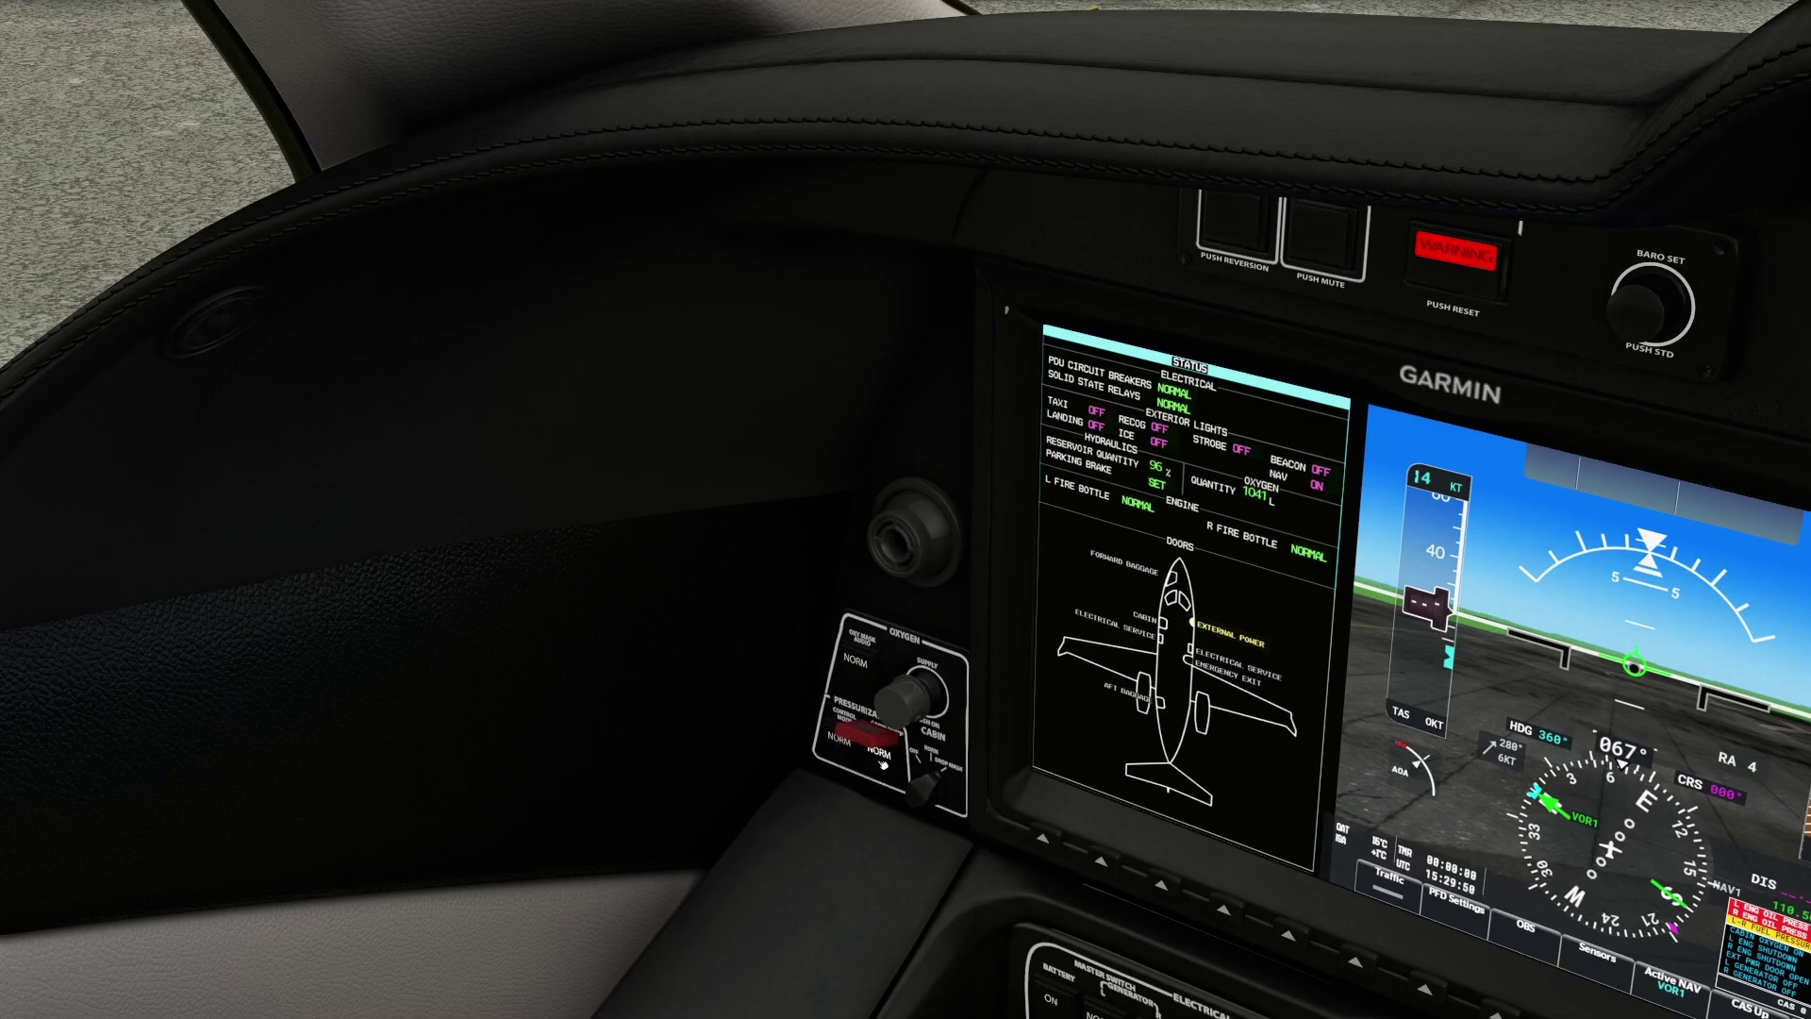
pyautogui.click(881, 755)
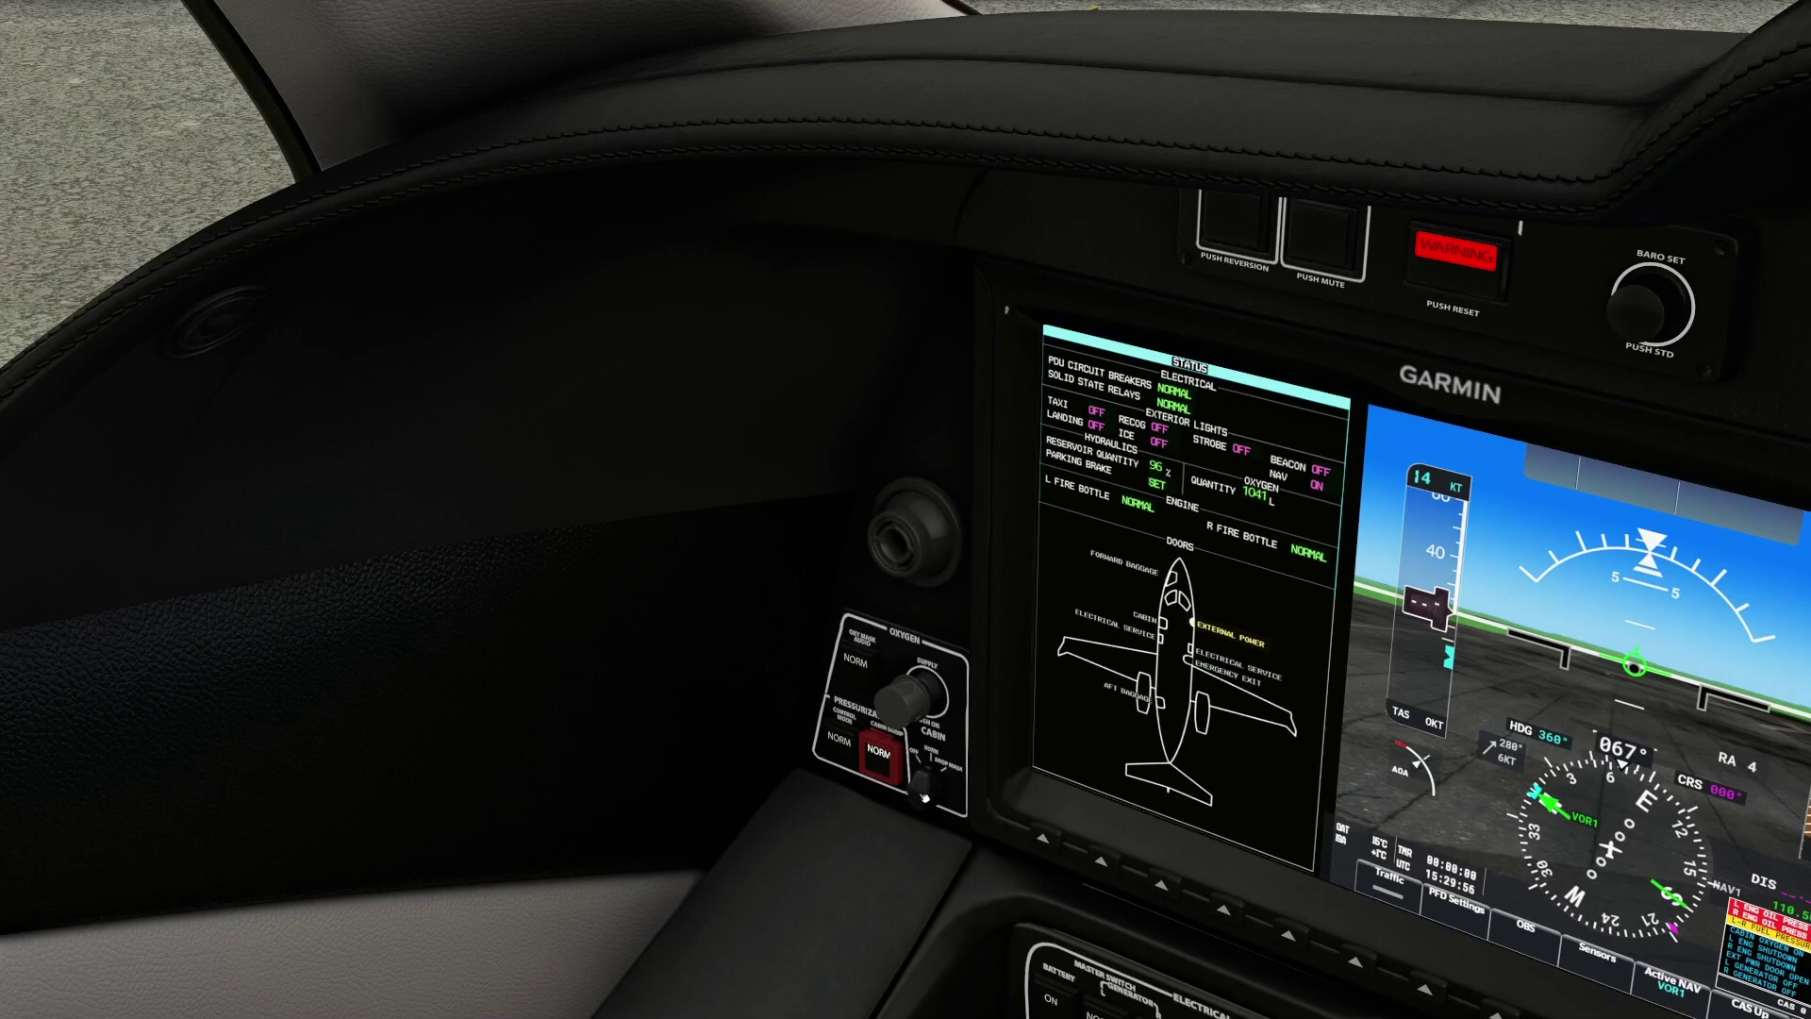
# Step: Operate the small lever beside the red guard on the oxygen and pressurization panel, and return to the full cockpit view
pyautogui.click(923, 792)
pyautogui.click(922, 794)
pyautogui.click(923, 797)
pyautogui.hotkey('ctrl', 'space')
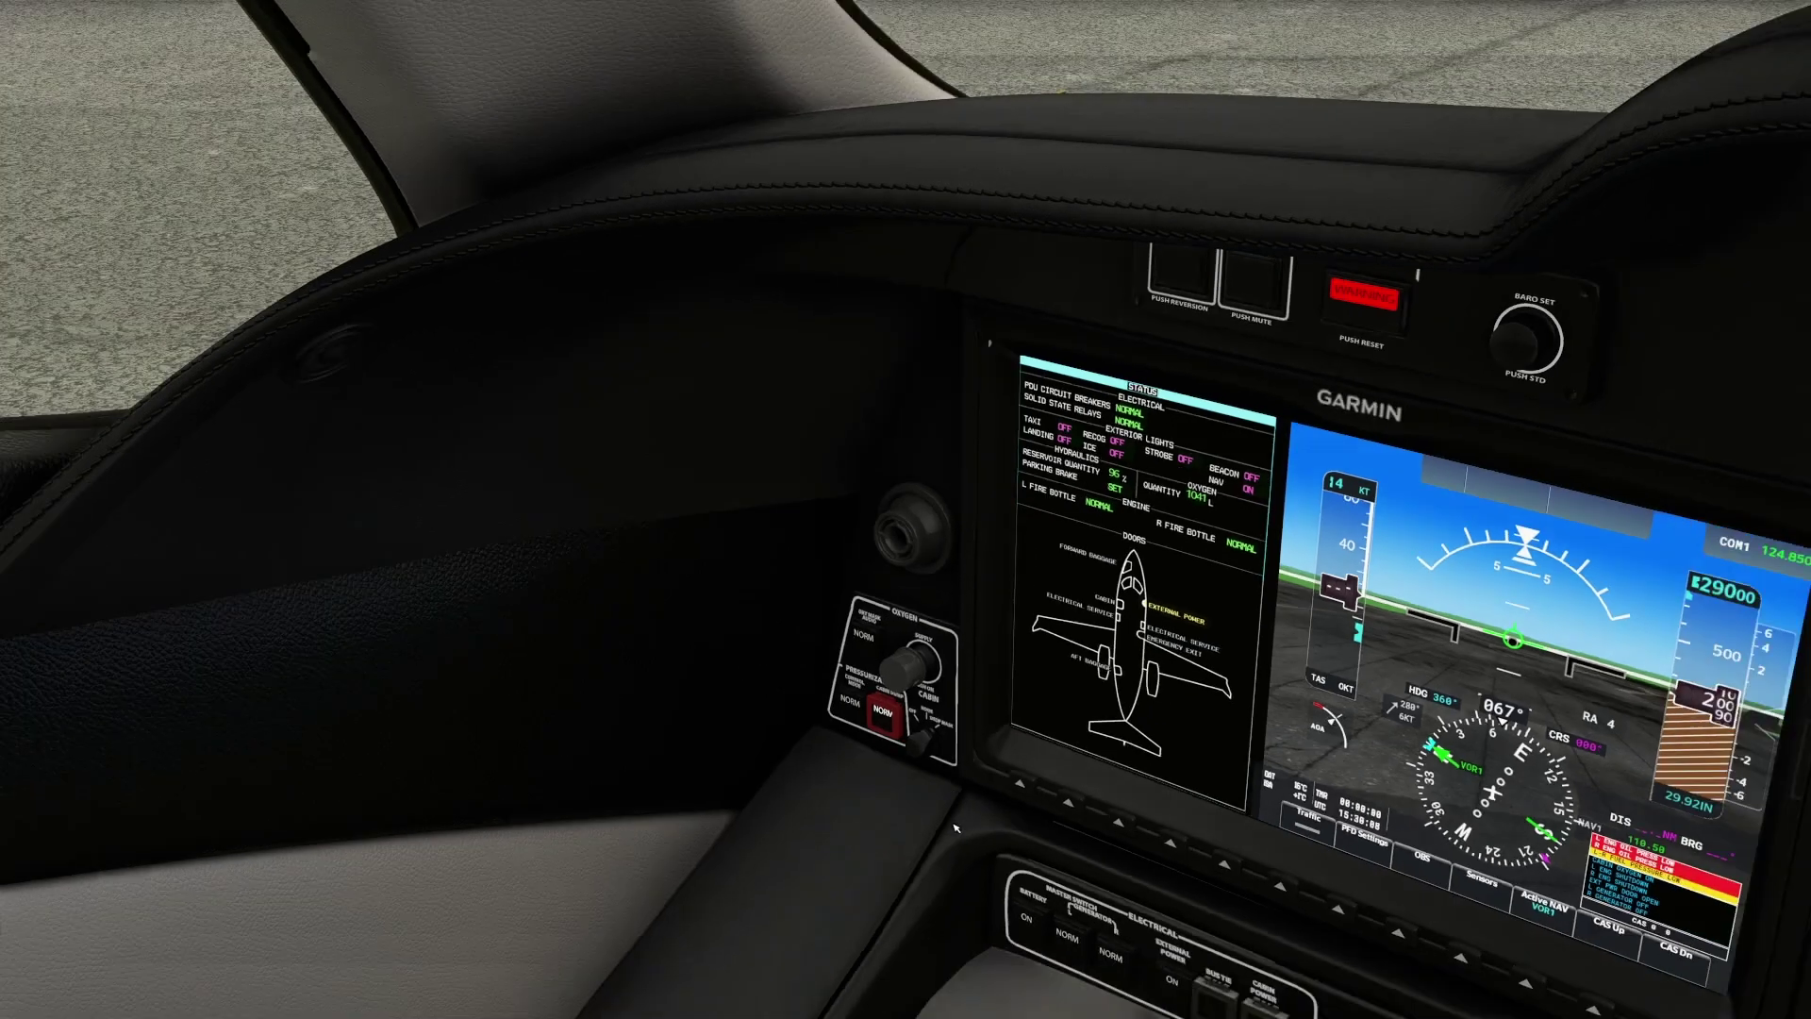
pyautogui.hotkey('alt', '2')
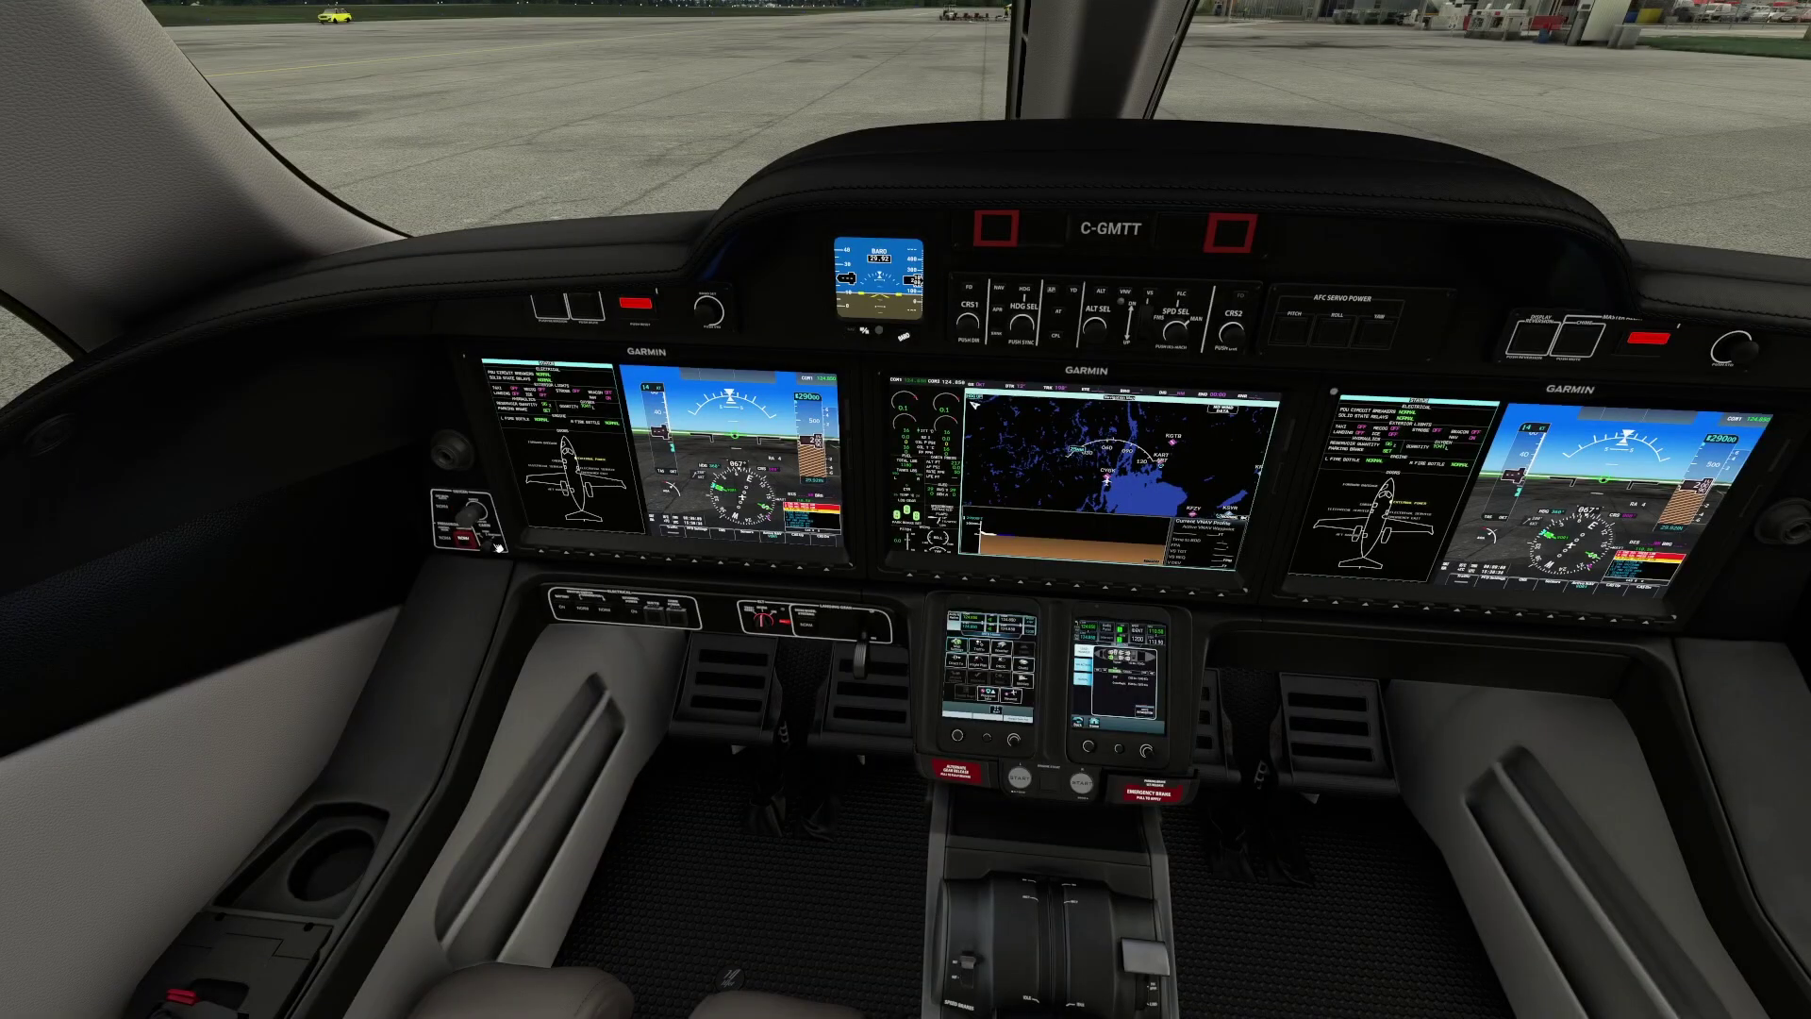
# Step: Switch to SPAD.neXt, undock the data monitor into its own window, and return to the TCA Q-ENG 1&2 device page
pyautogui.hotkey('alt', 'Tab')
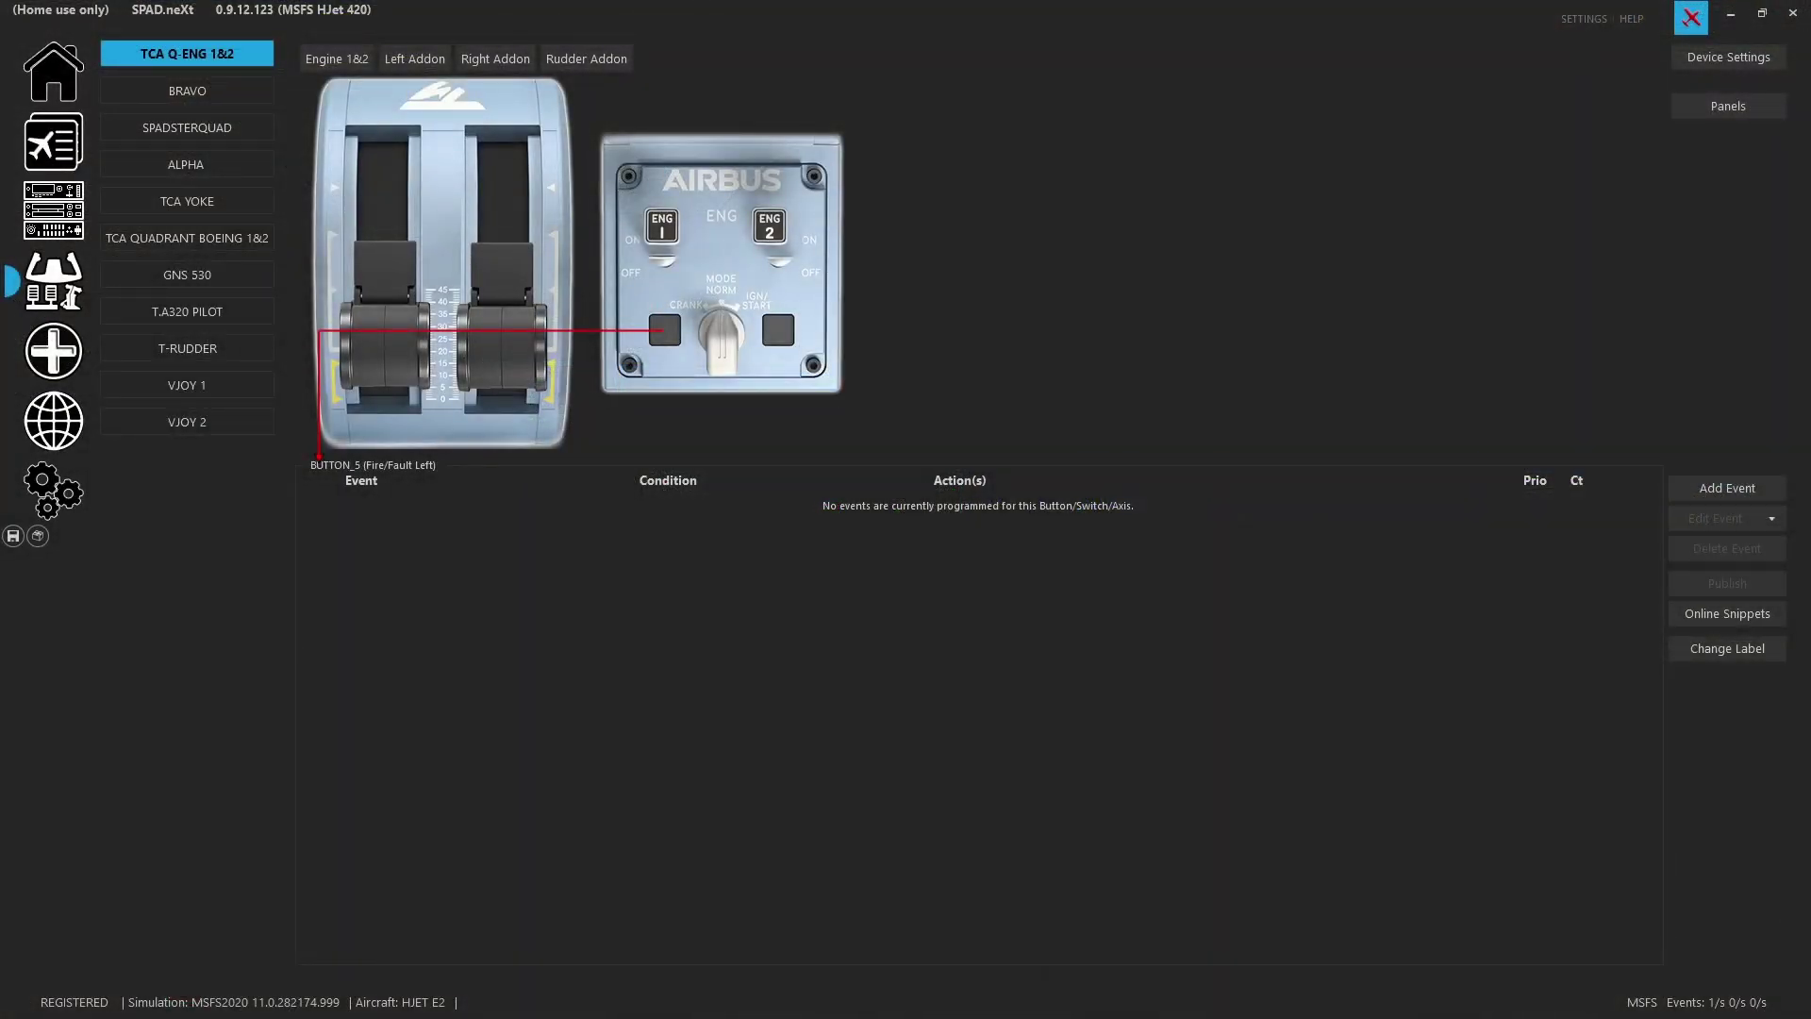
pyautogui.click(53, 364)
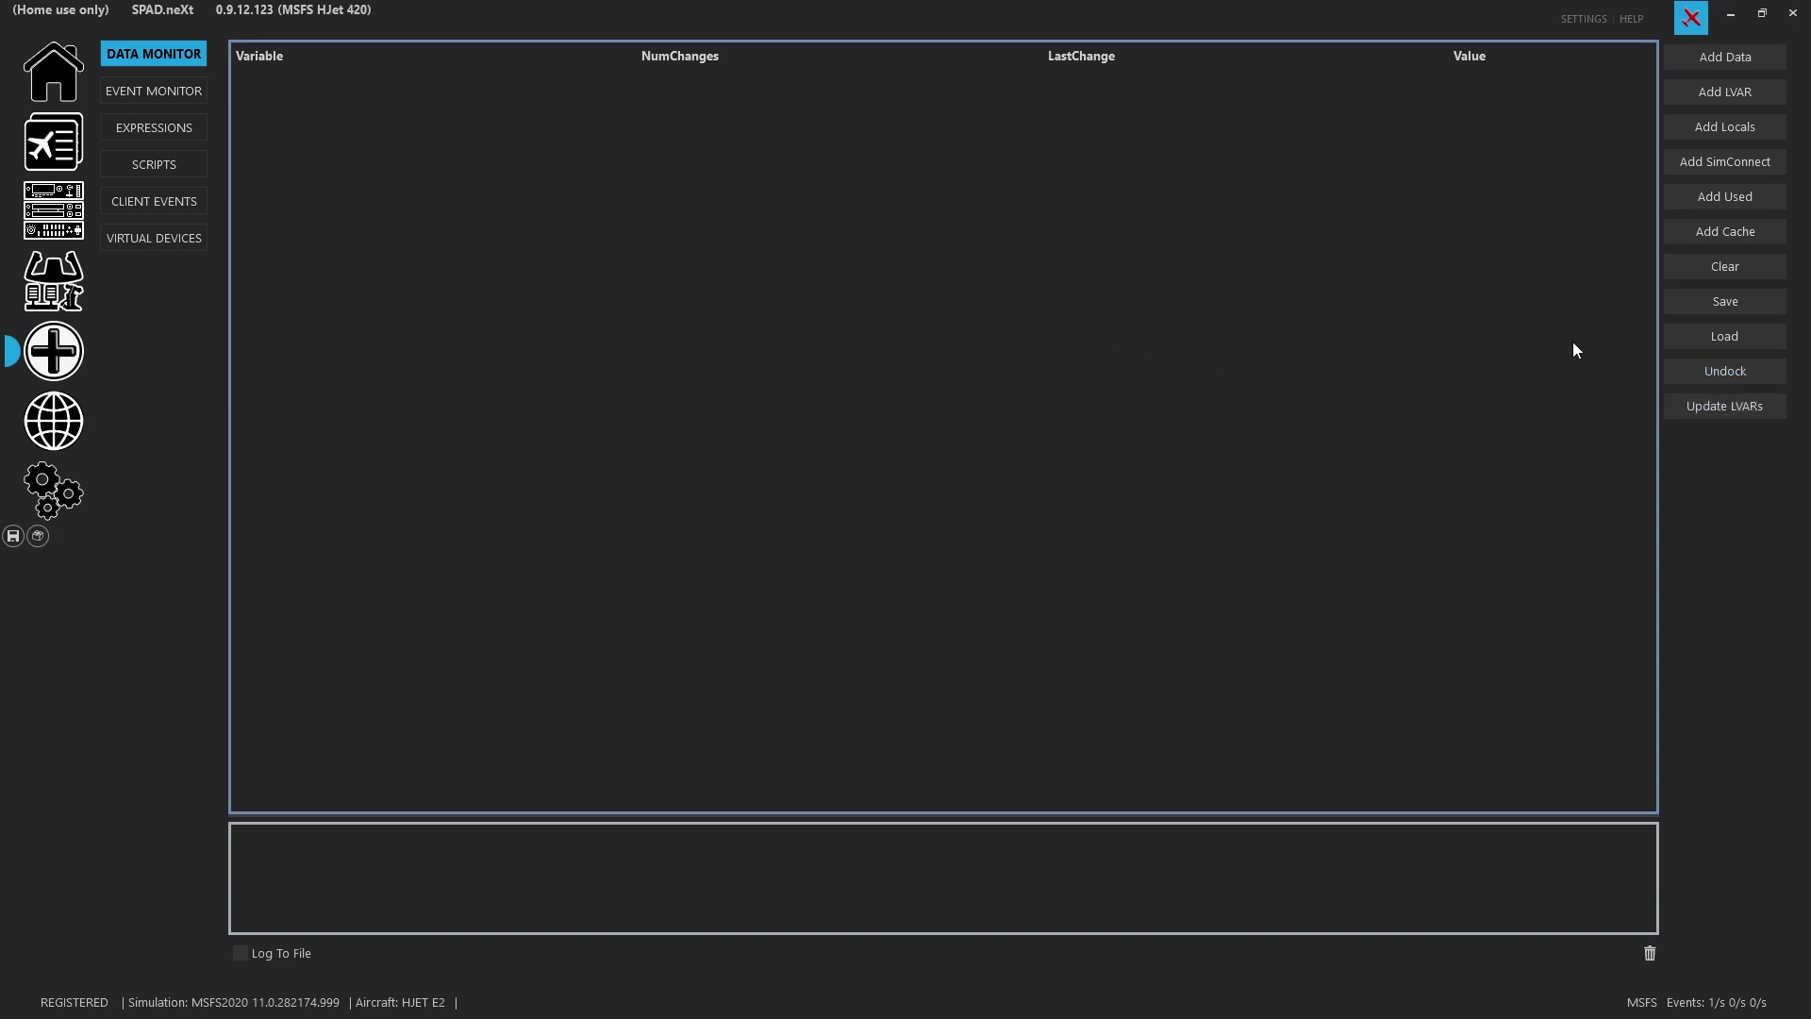
pyautogui.click(1679, 370)
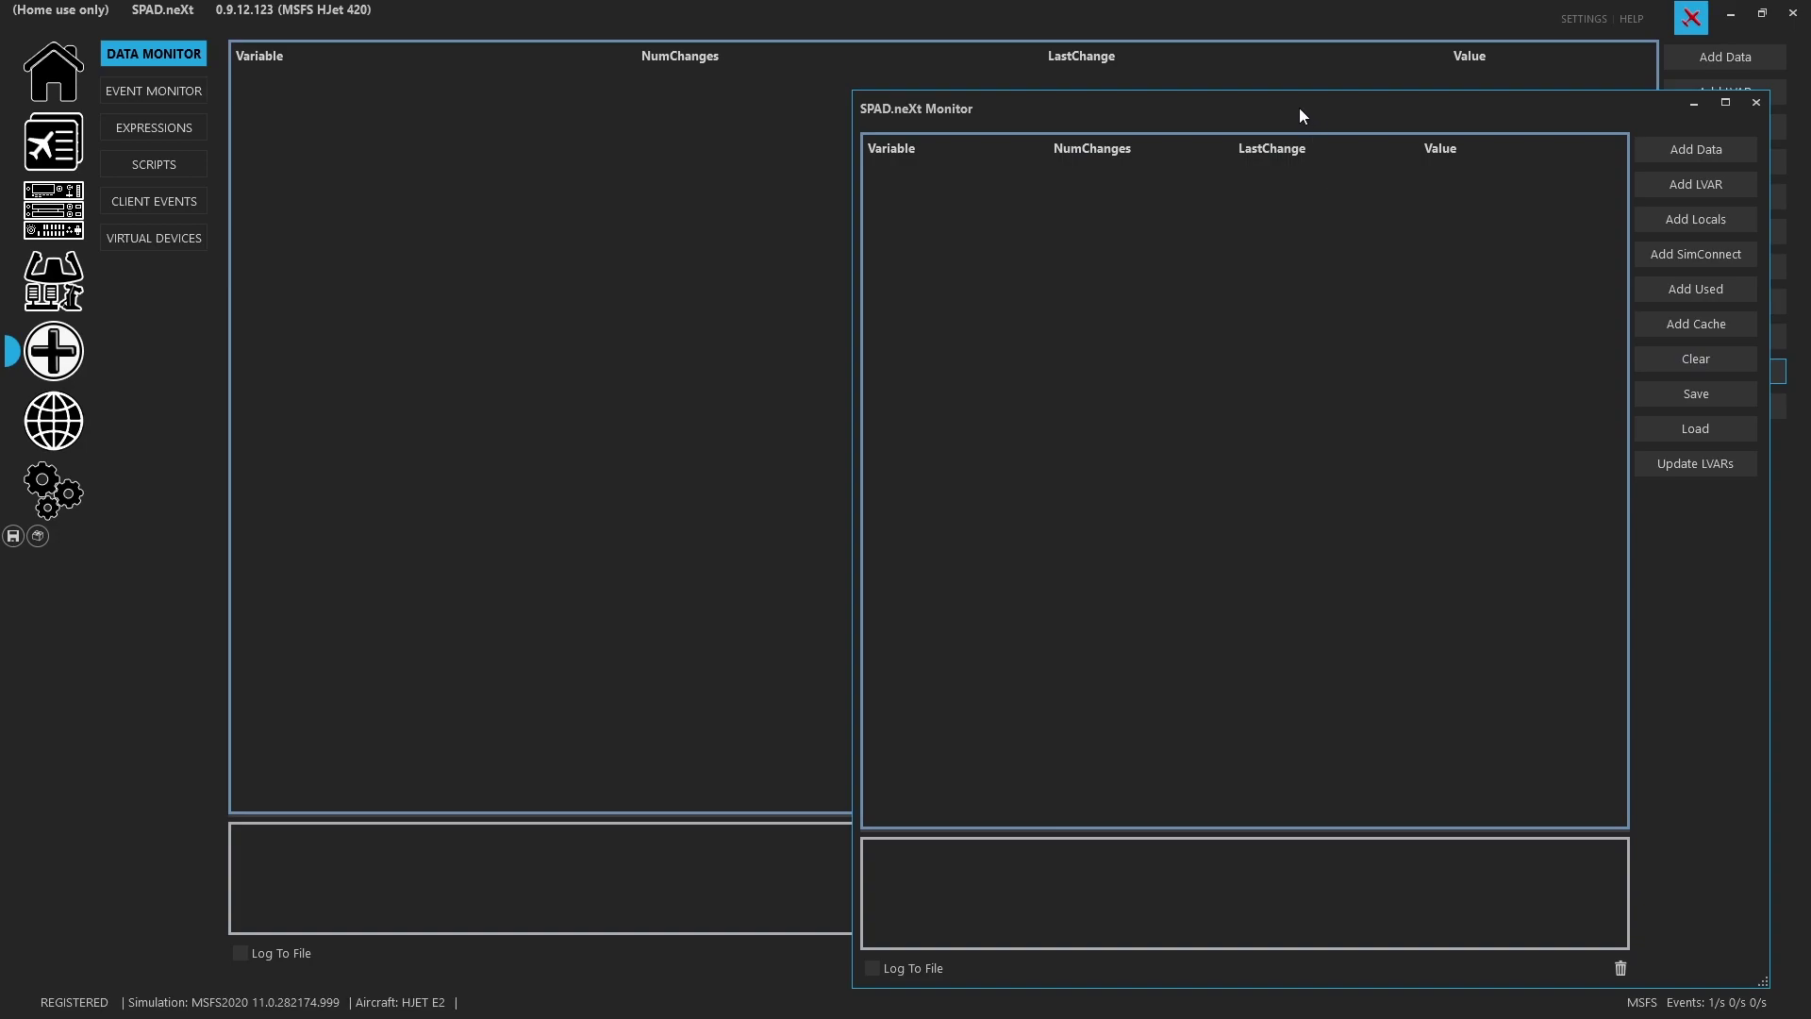
pyautogui.moveTo(1299, 115); pyautogui.dragTo(1328, 71)
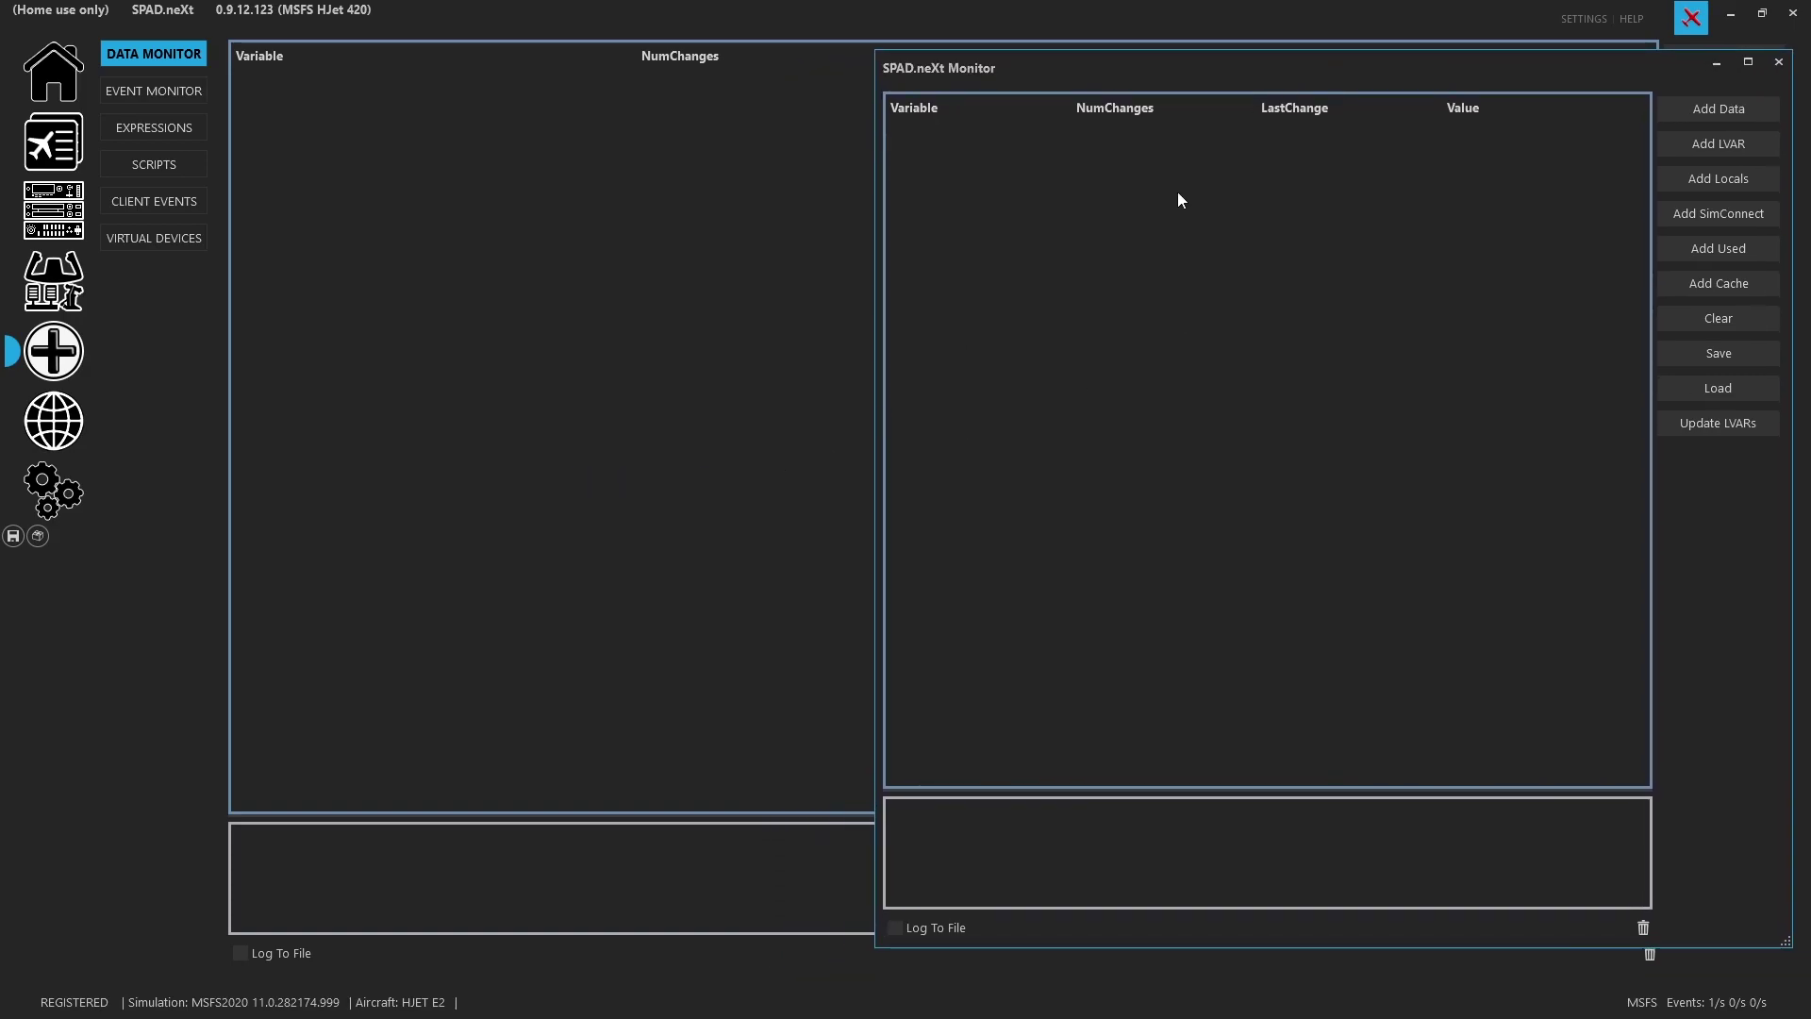
pyautogui.click(79, 283)
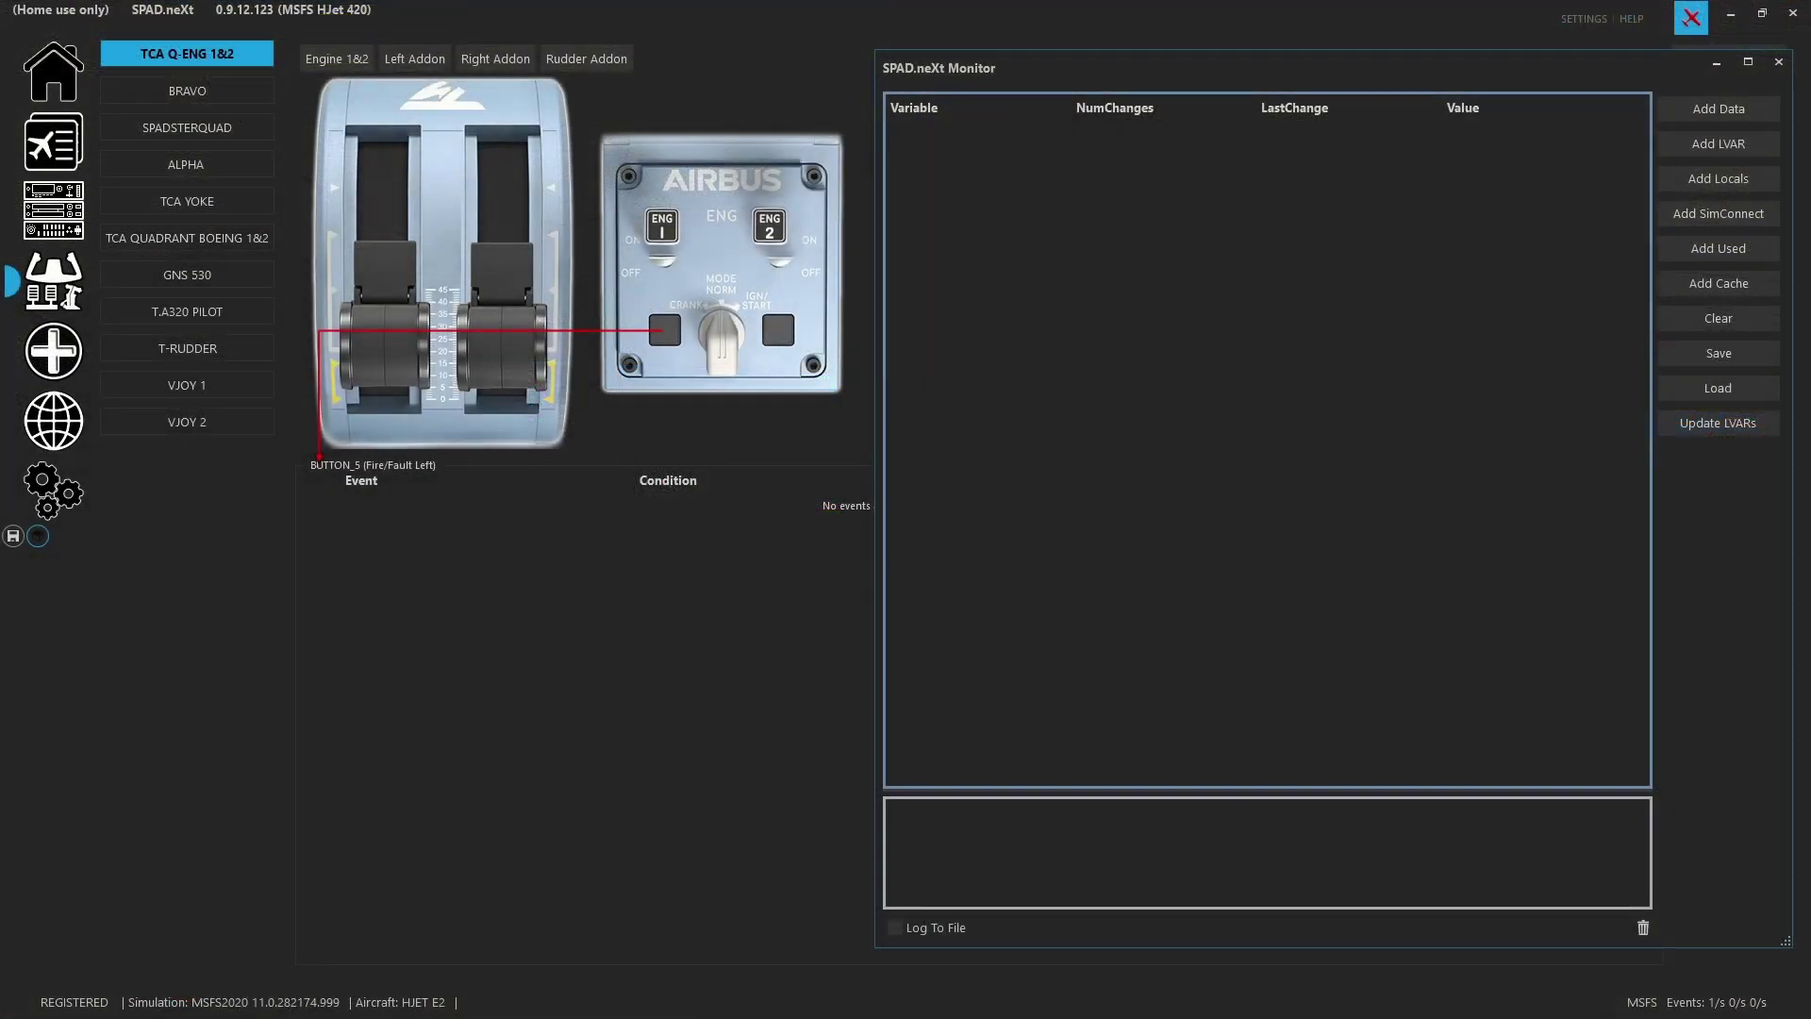
# Step: Add the aircraft's LVARs to the monitor and sort them by last change, most recent first
pyautogui.click(1732, 147)
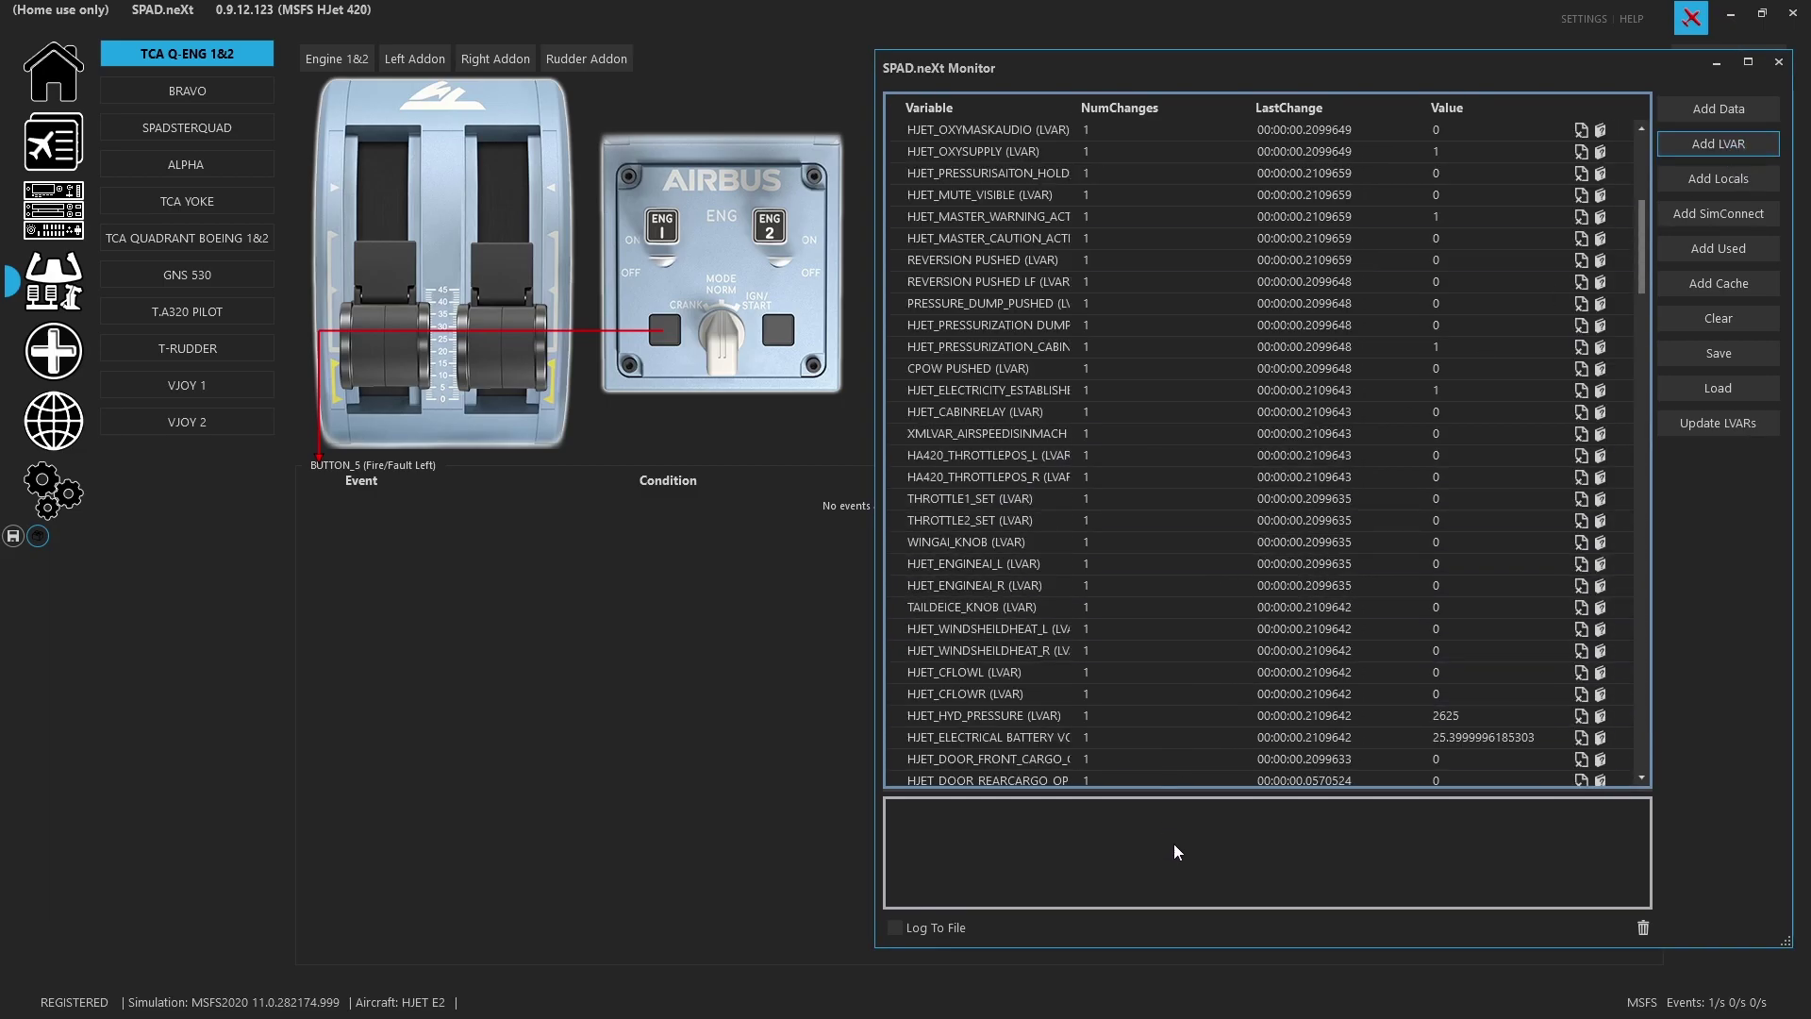
pyautogui.moveTo(1218, 793); pyautogui.dragTo(1218, 729)
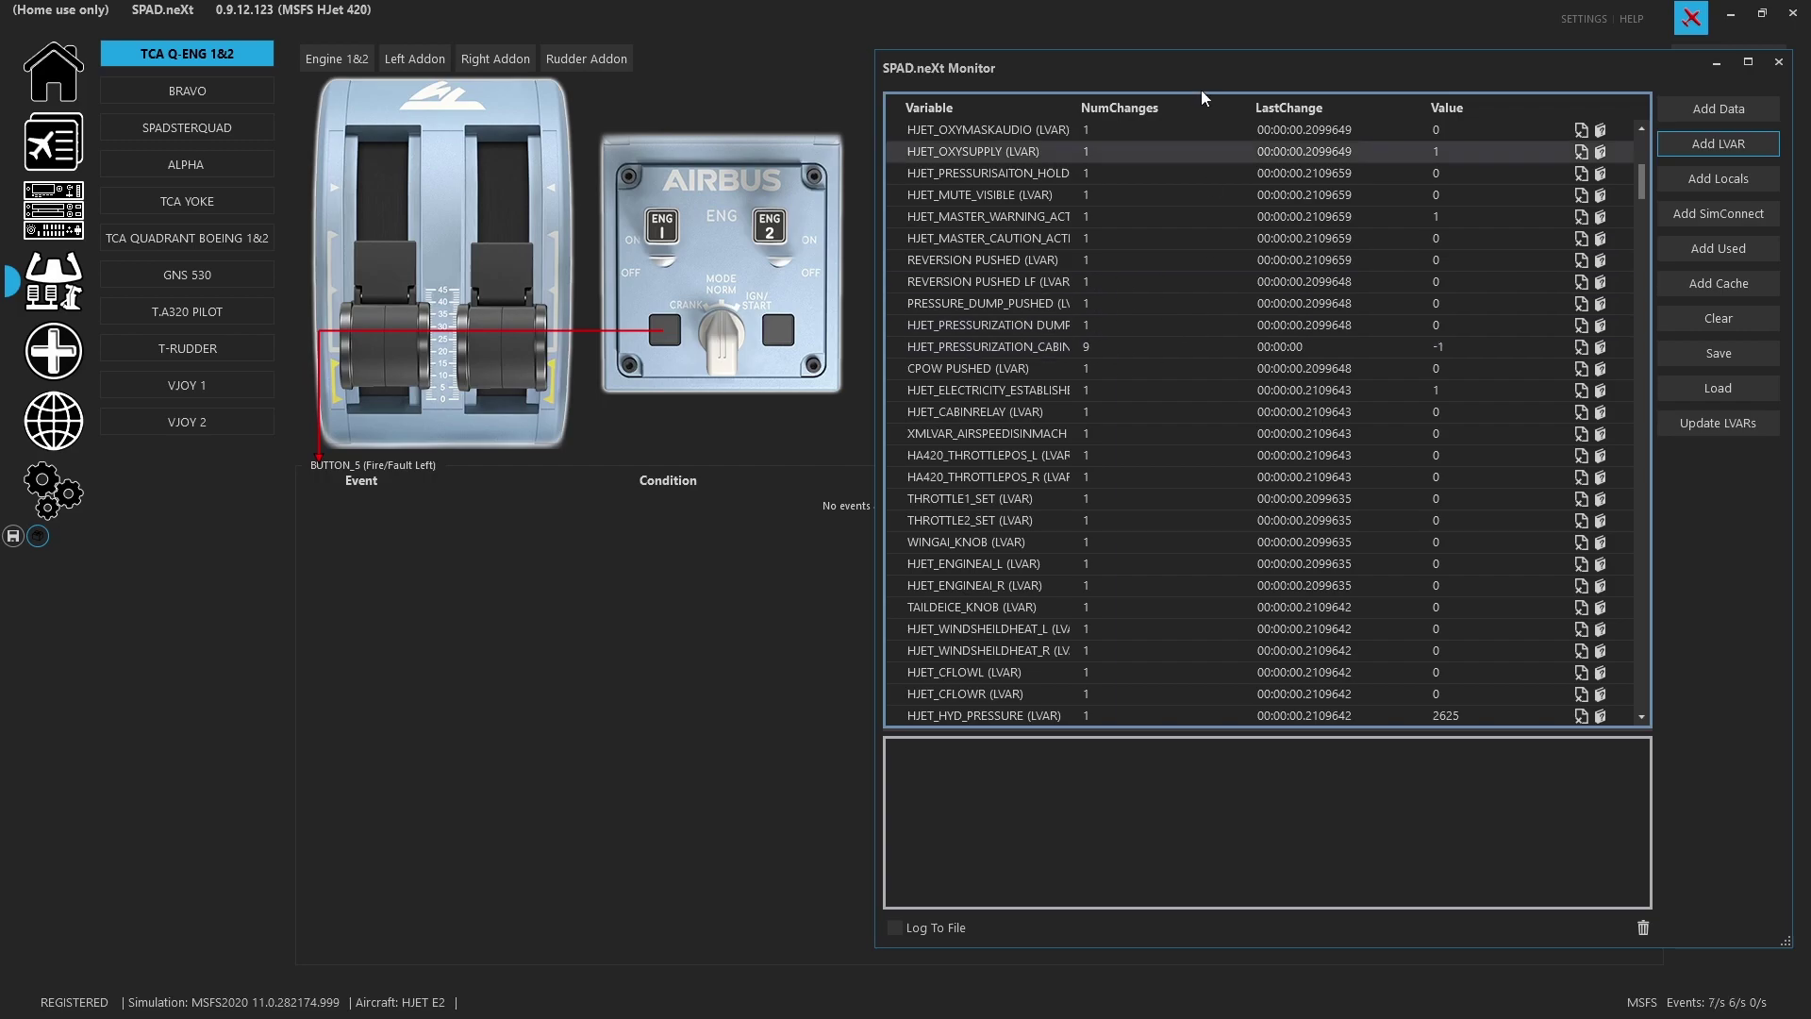
pyautogui.click(1281, 107)
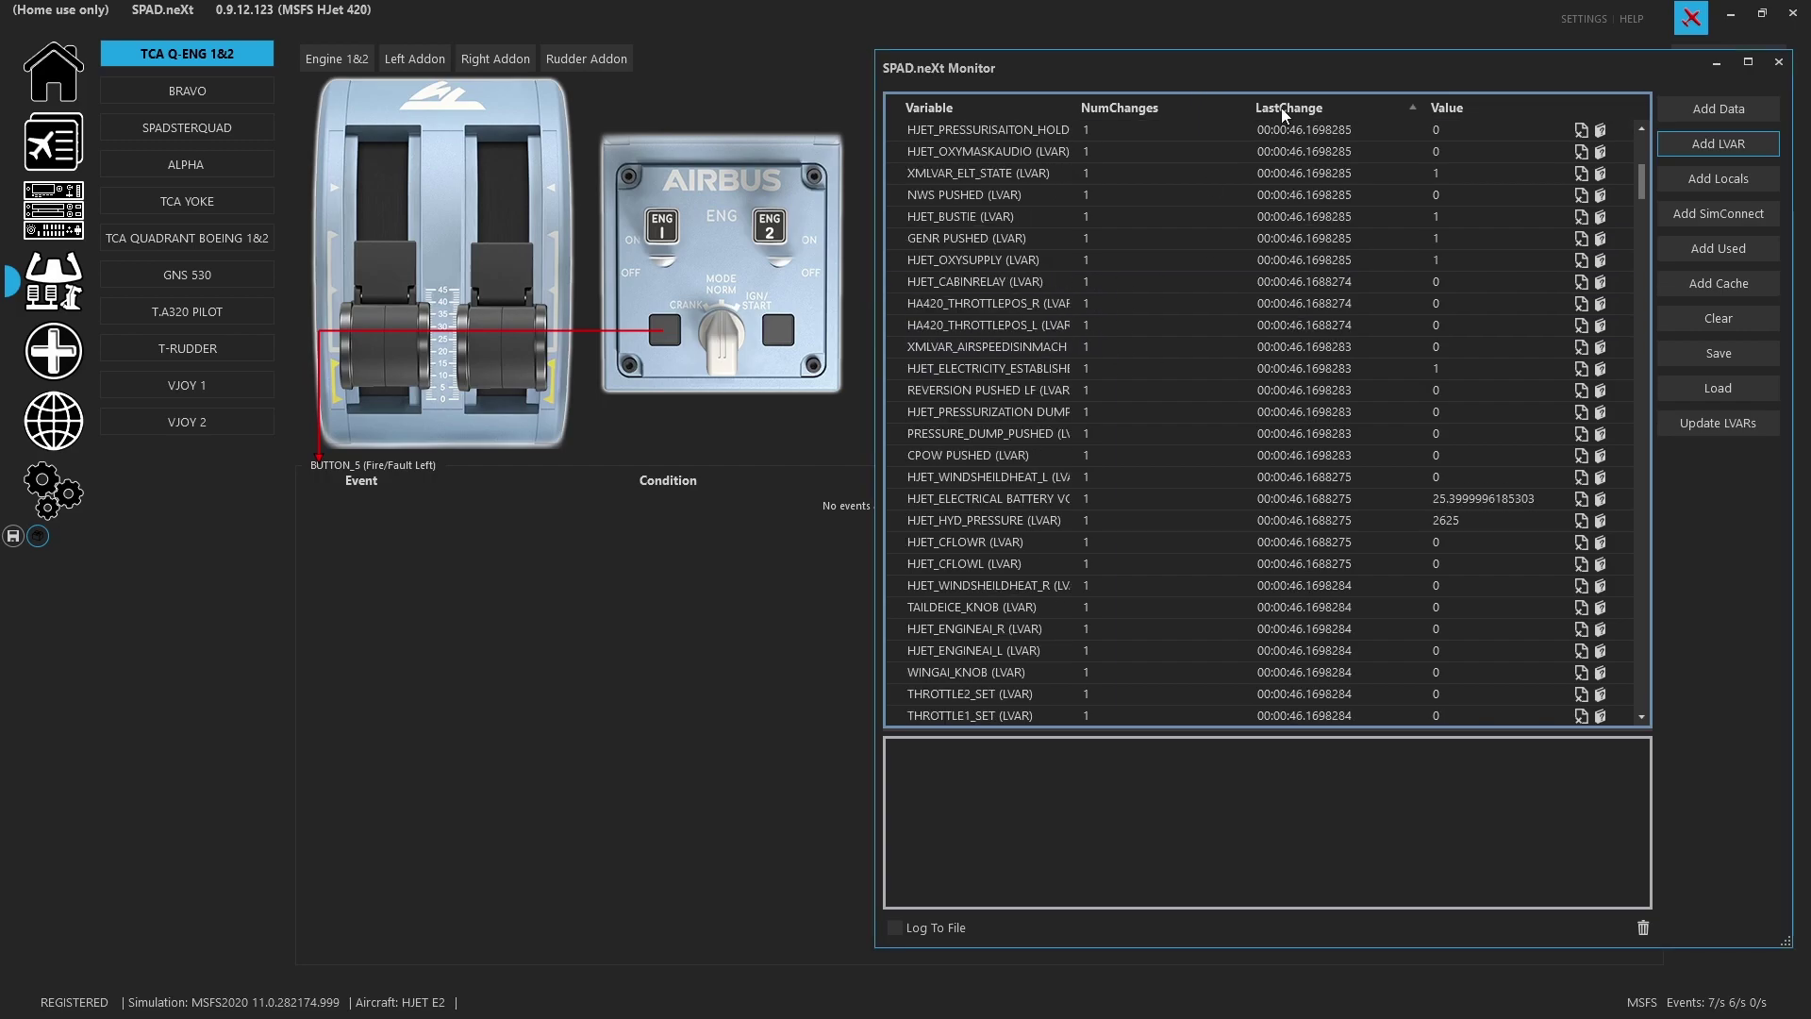
pyautogui.click(1280, 108)
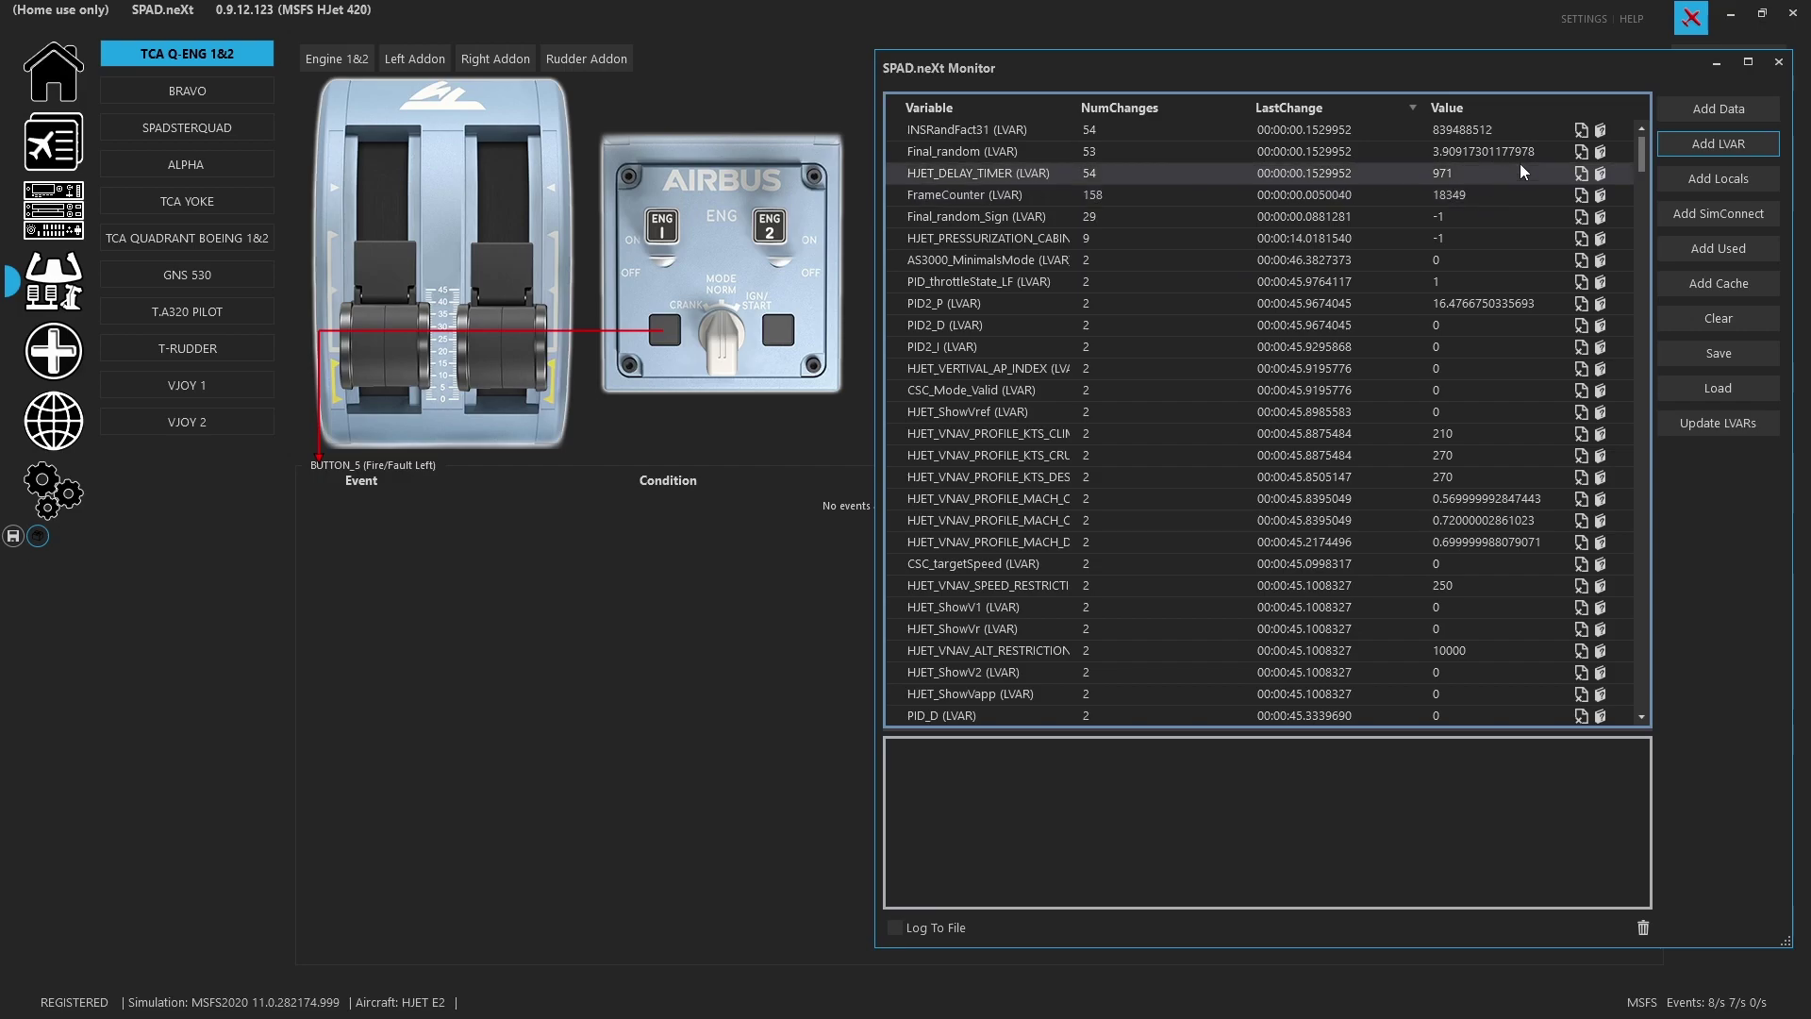
# Step: Remove the constantly changing variables INSRandFact31, Final_random, HJET_DELAY_TIMER, FrameCounter and Final_random_Sign from the monitor
pyautogui.click(1581, 135)
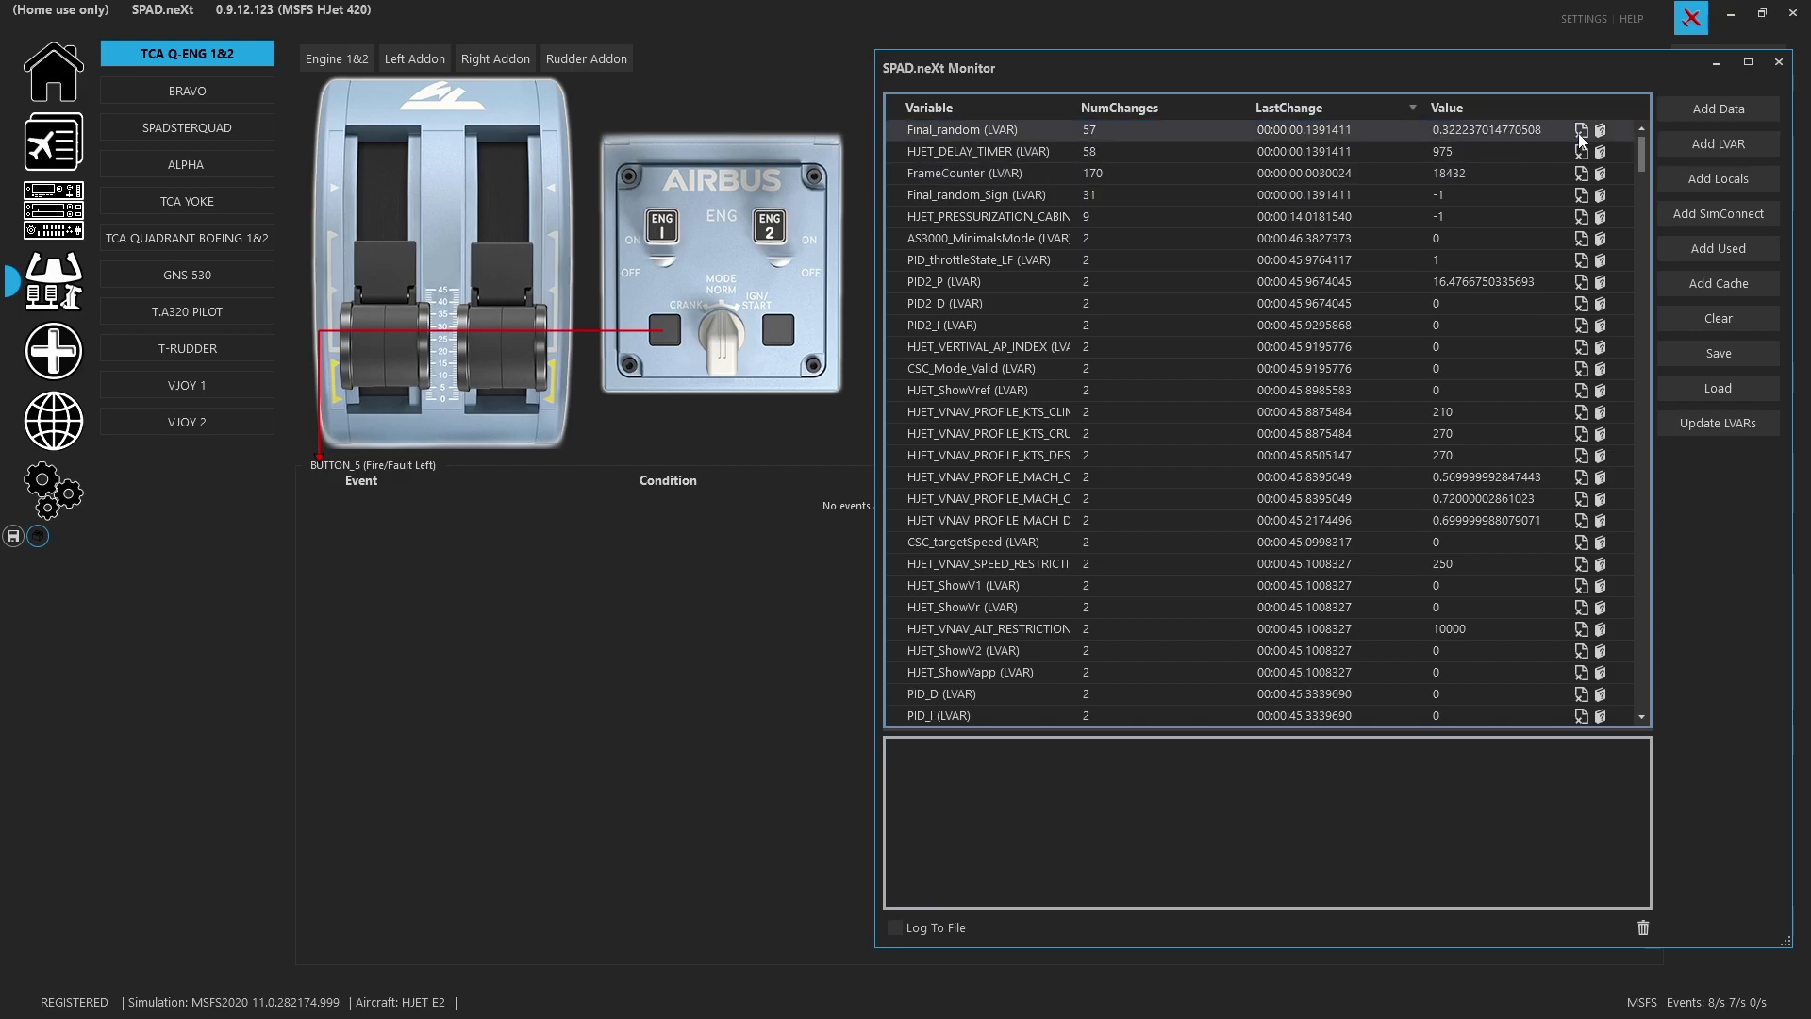
pyautogui.click(1581, 132)
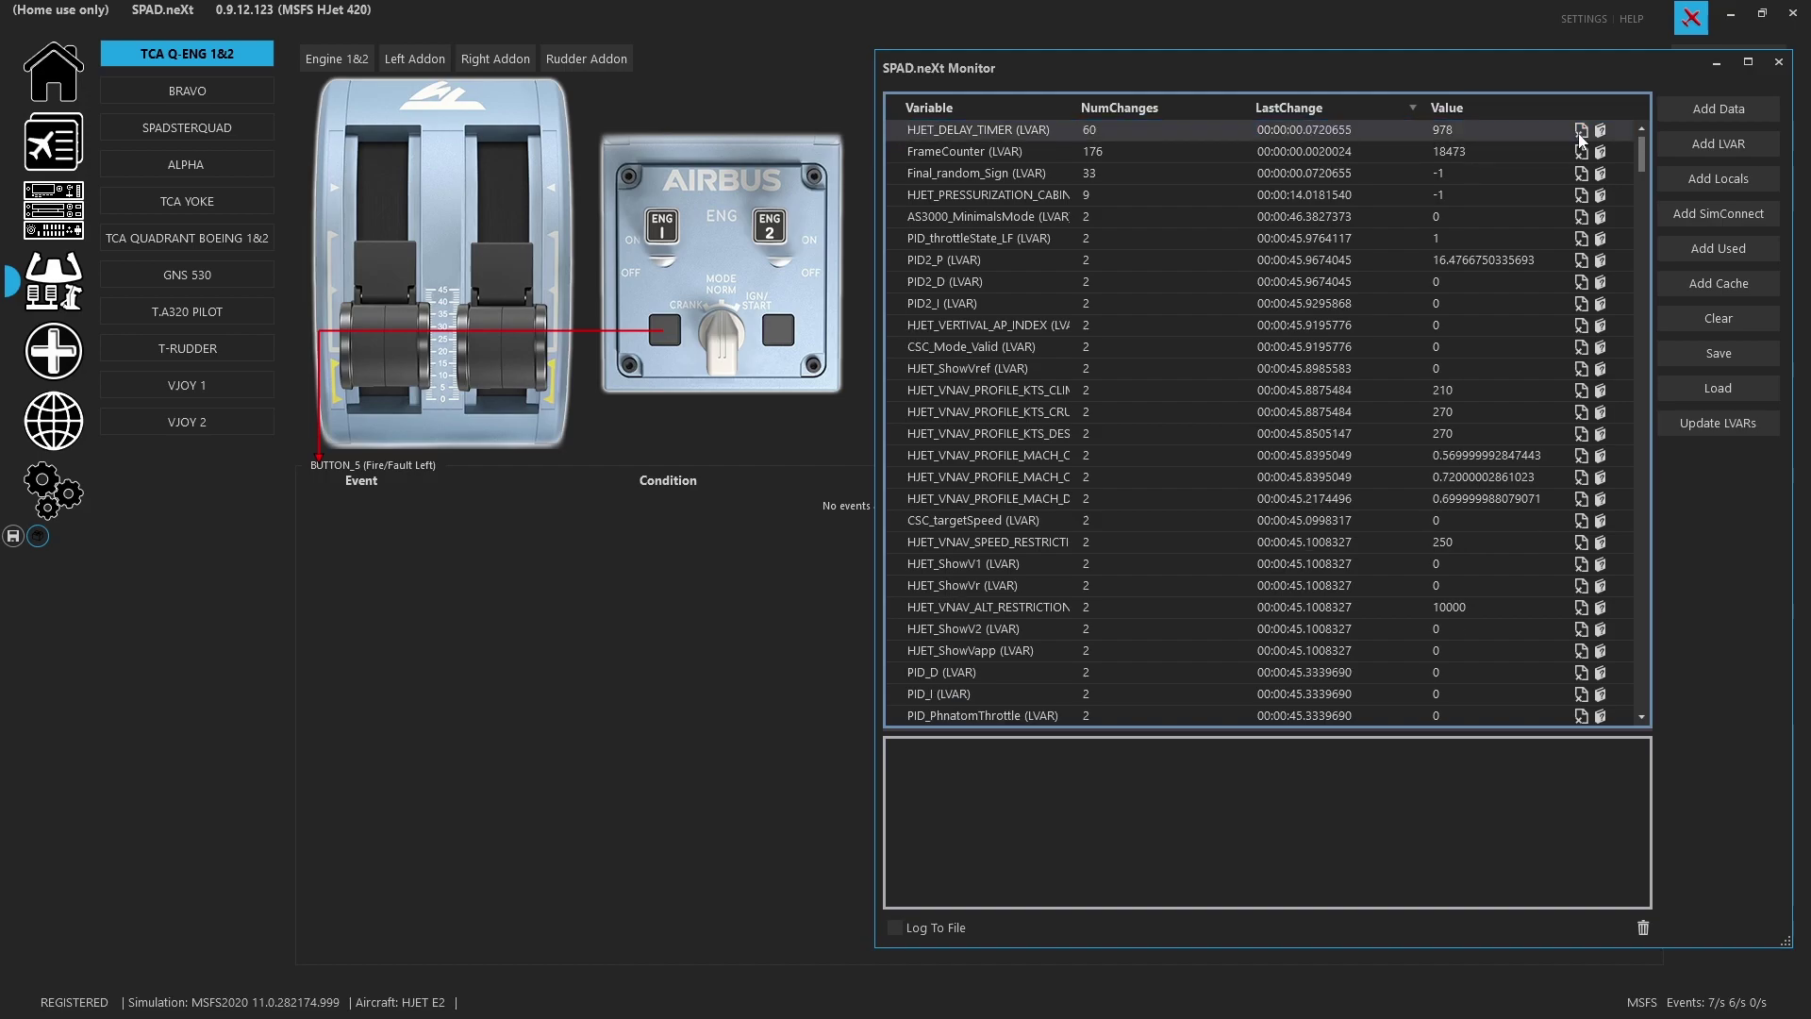
pyautogui.click(1581, 132)
pyautogui.click(1580, 132)
pyautogui.click(1581, 132)
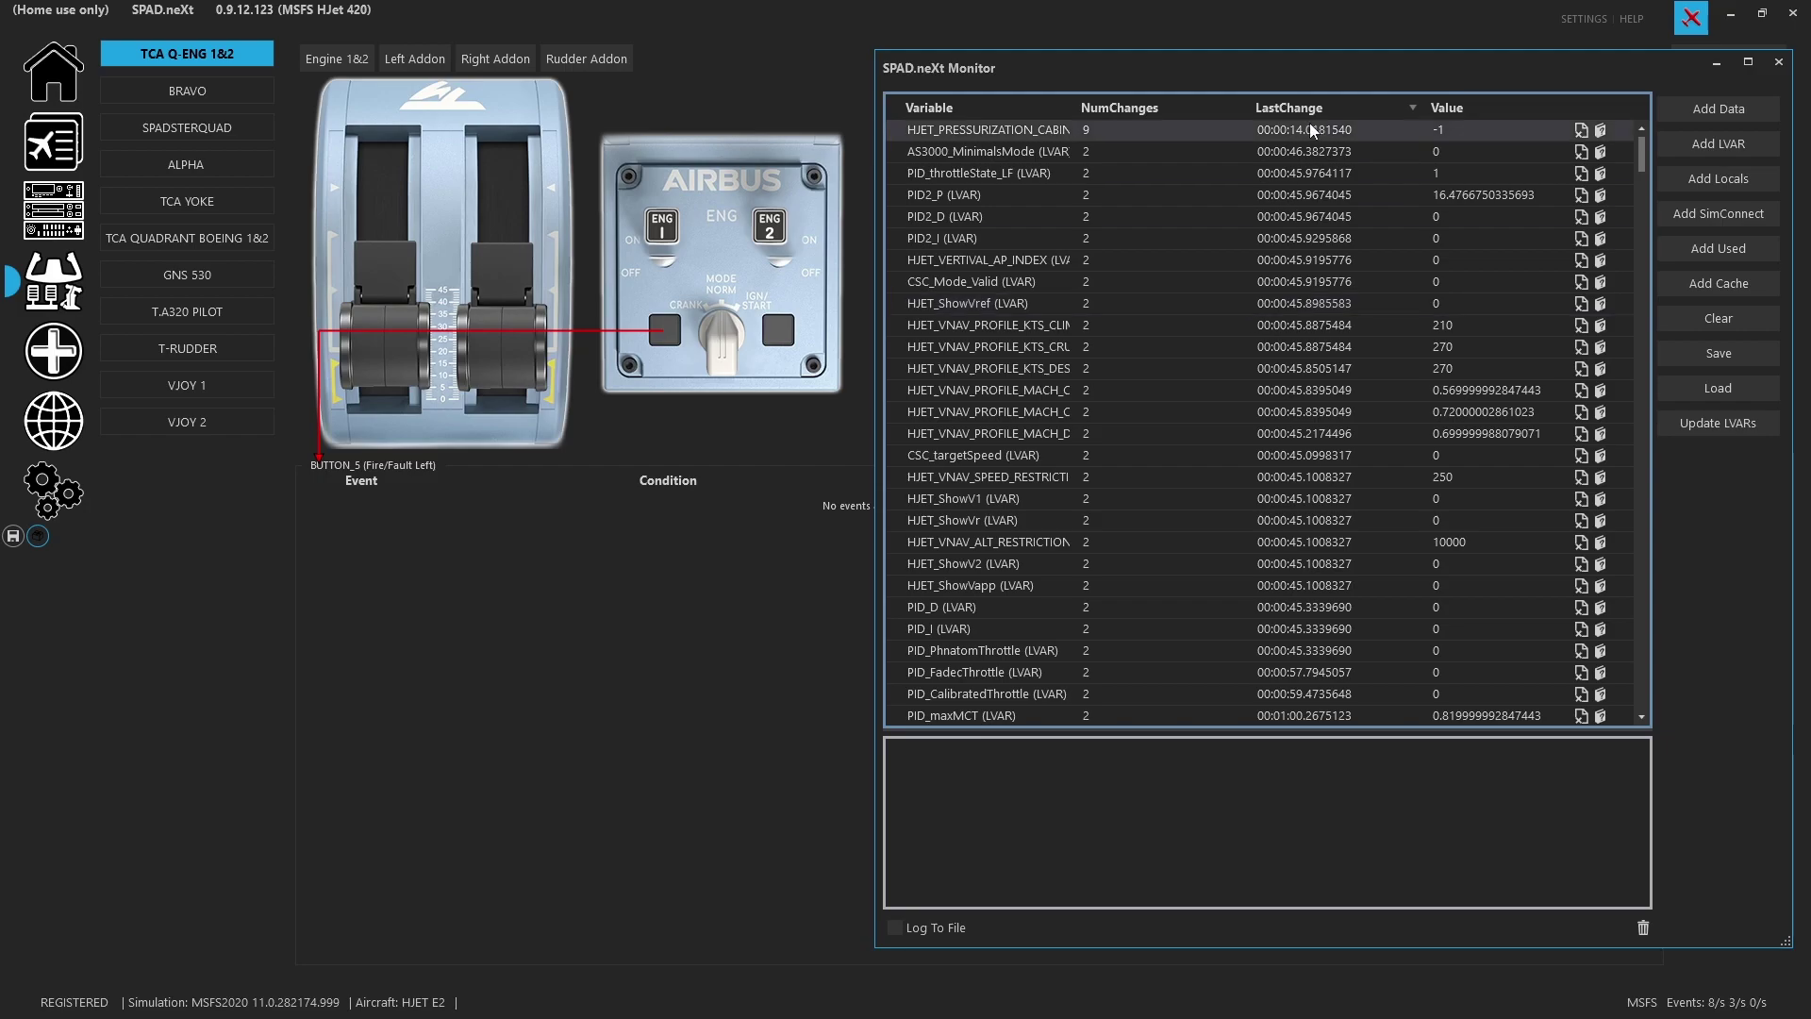
# Step: Sort the monitored variables by their number of changes
pyautogui.click(1277, 117)
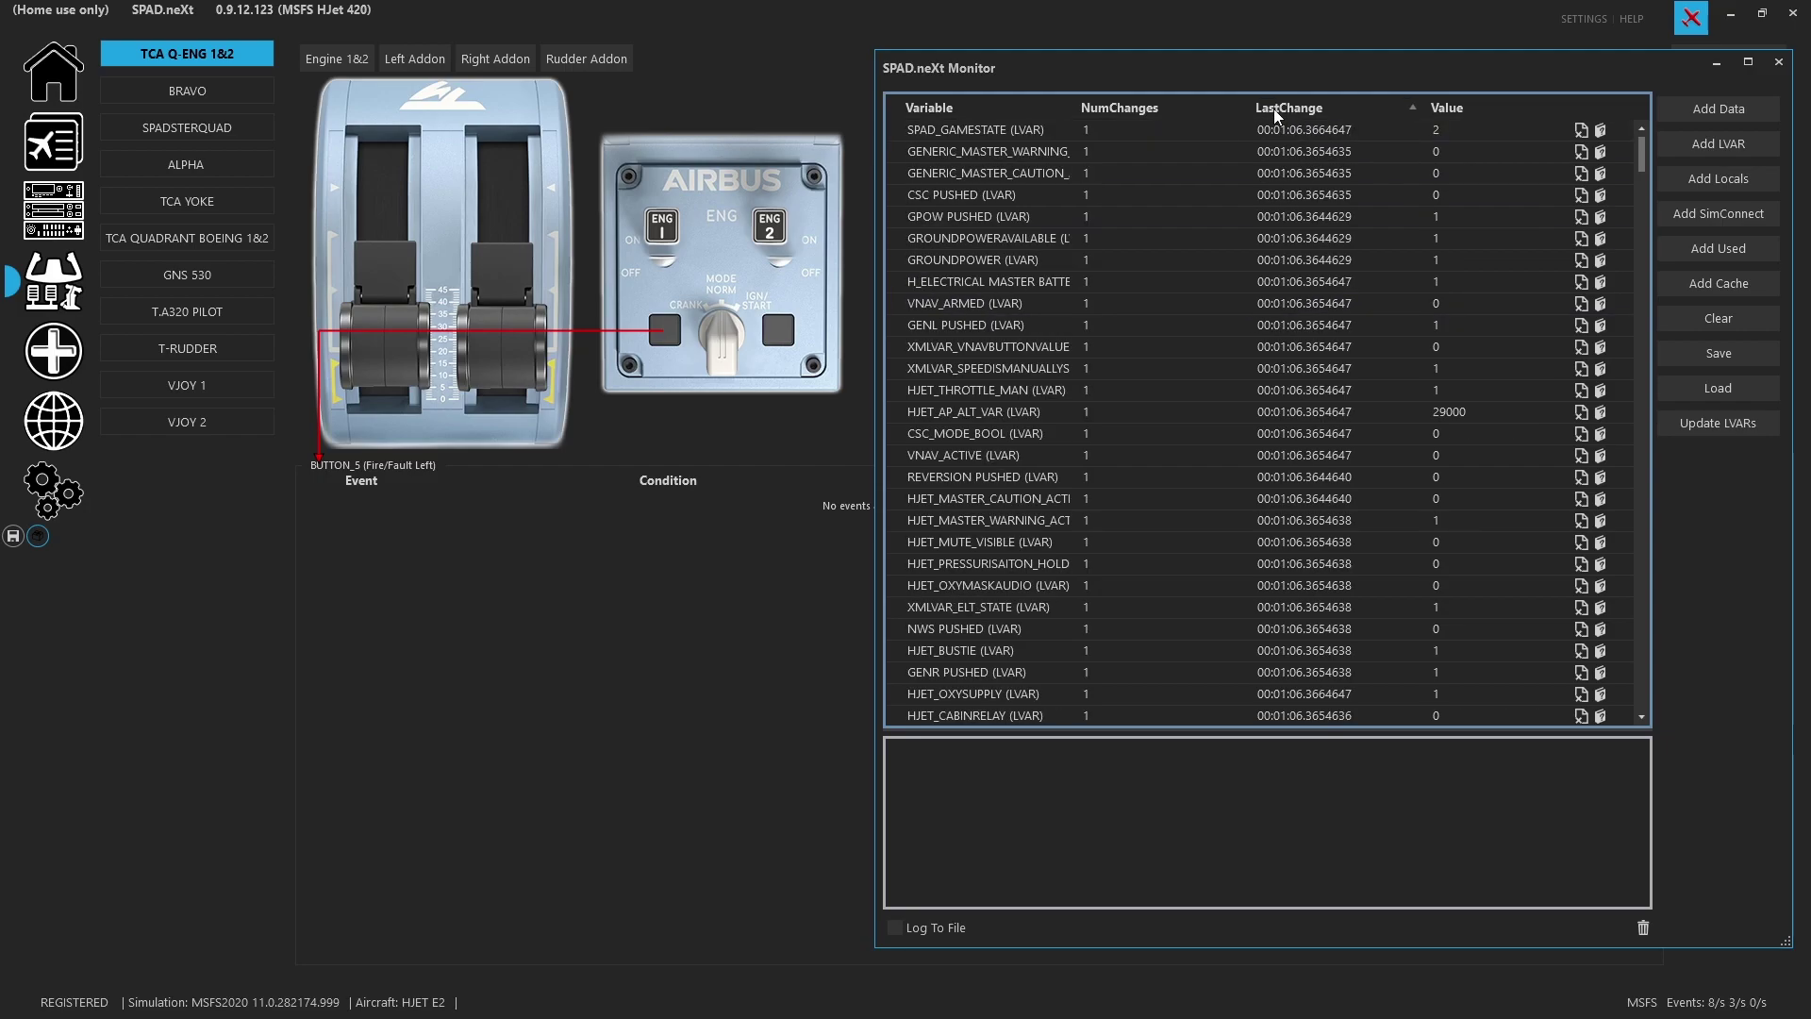
pyautogui.click(1277, 116)
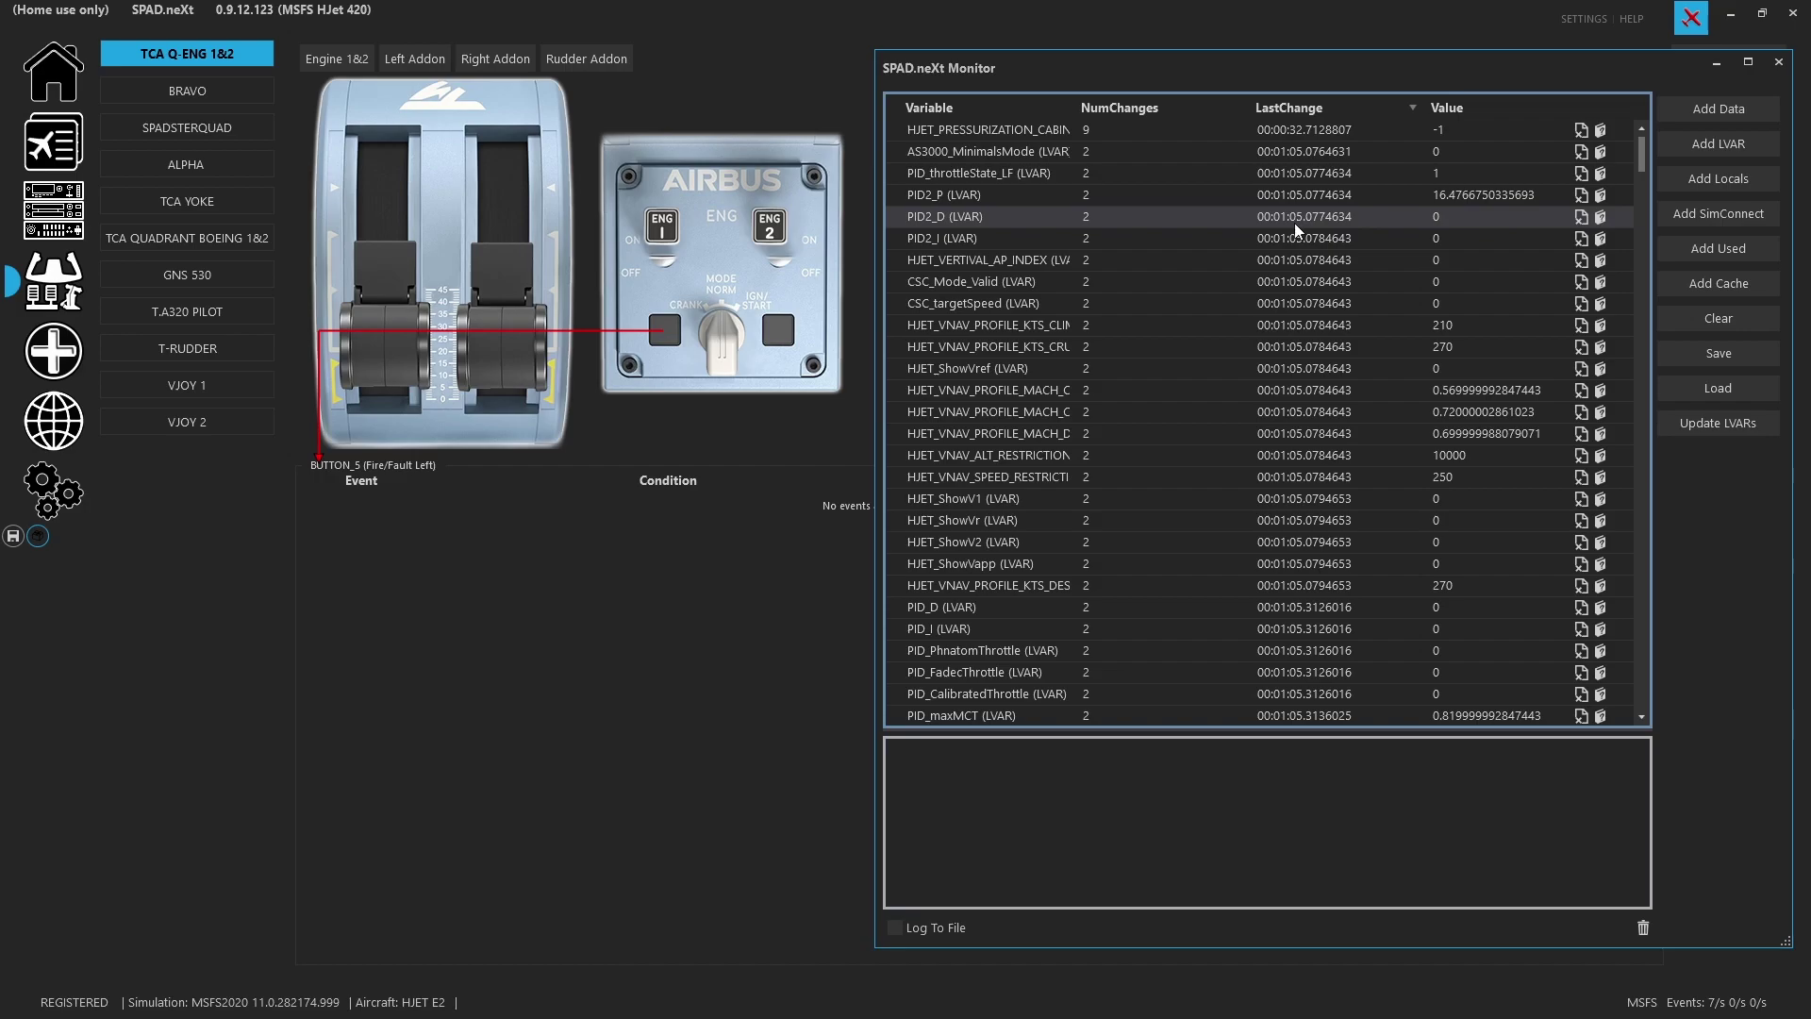
pyautogui.click(1121, 110)
pyautogui.click(1120, 109)
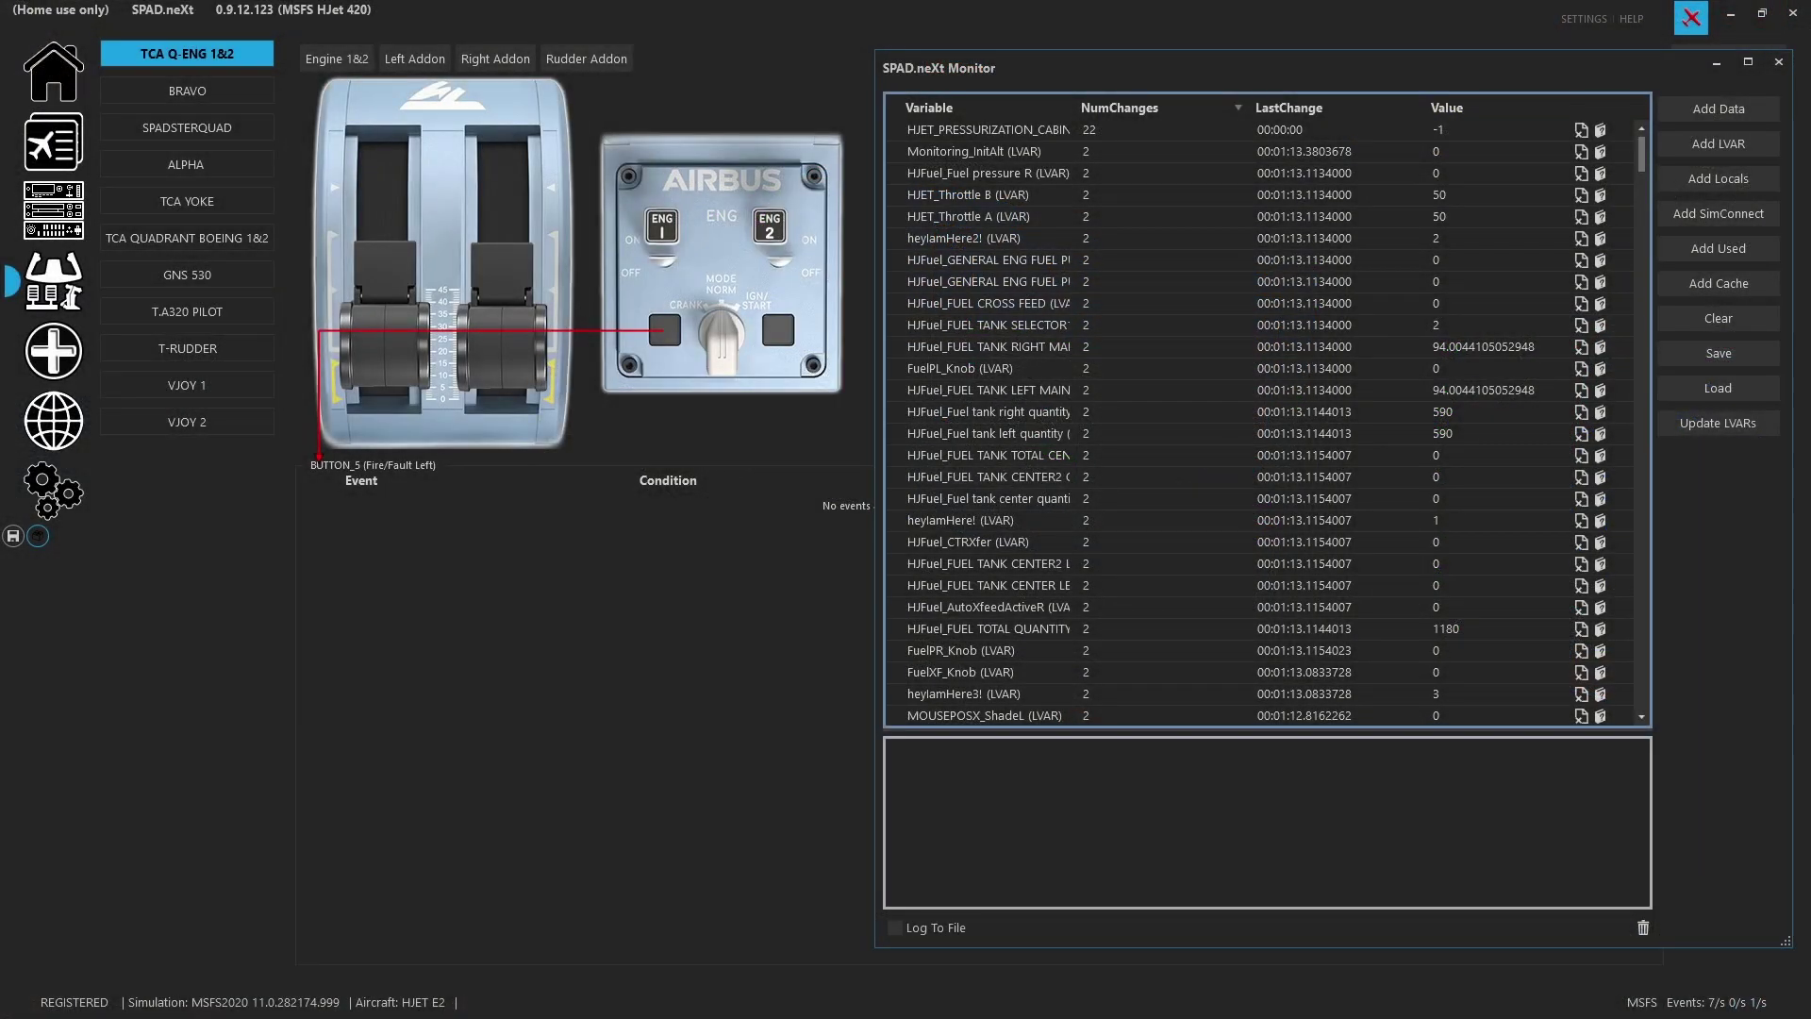
pyautogui.click(1094, 111)
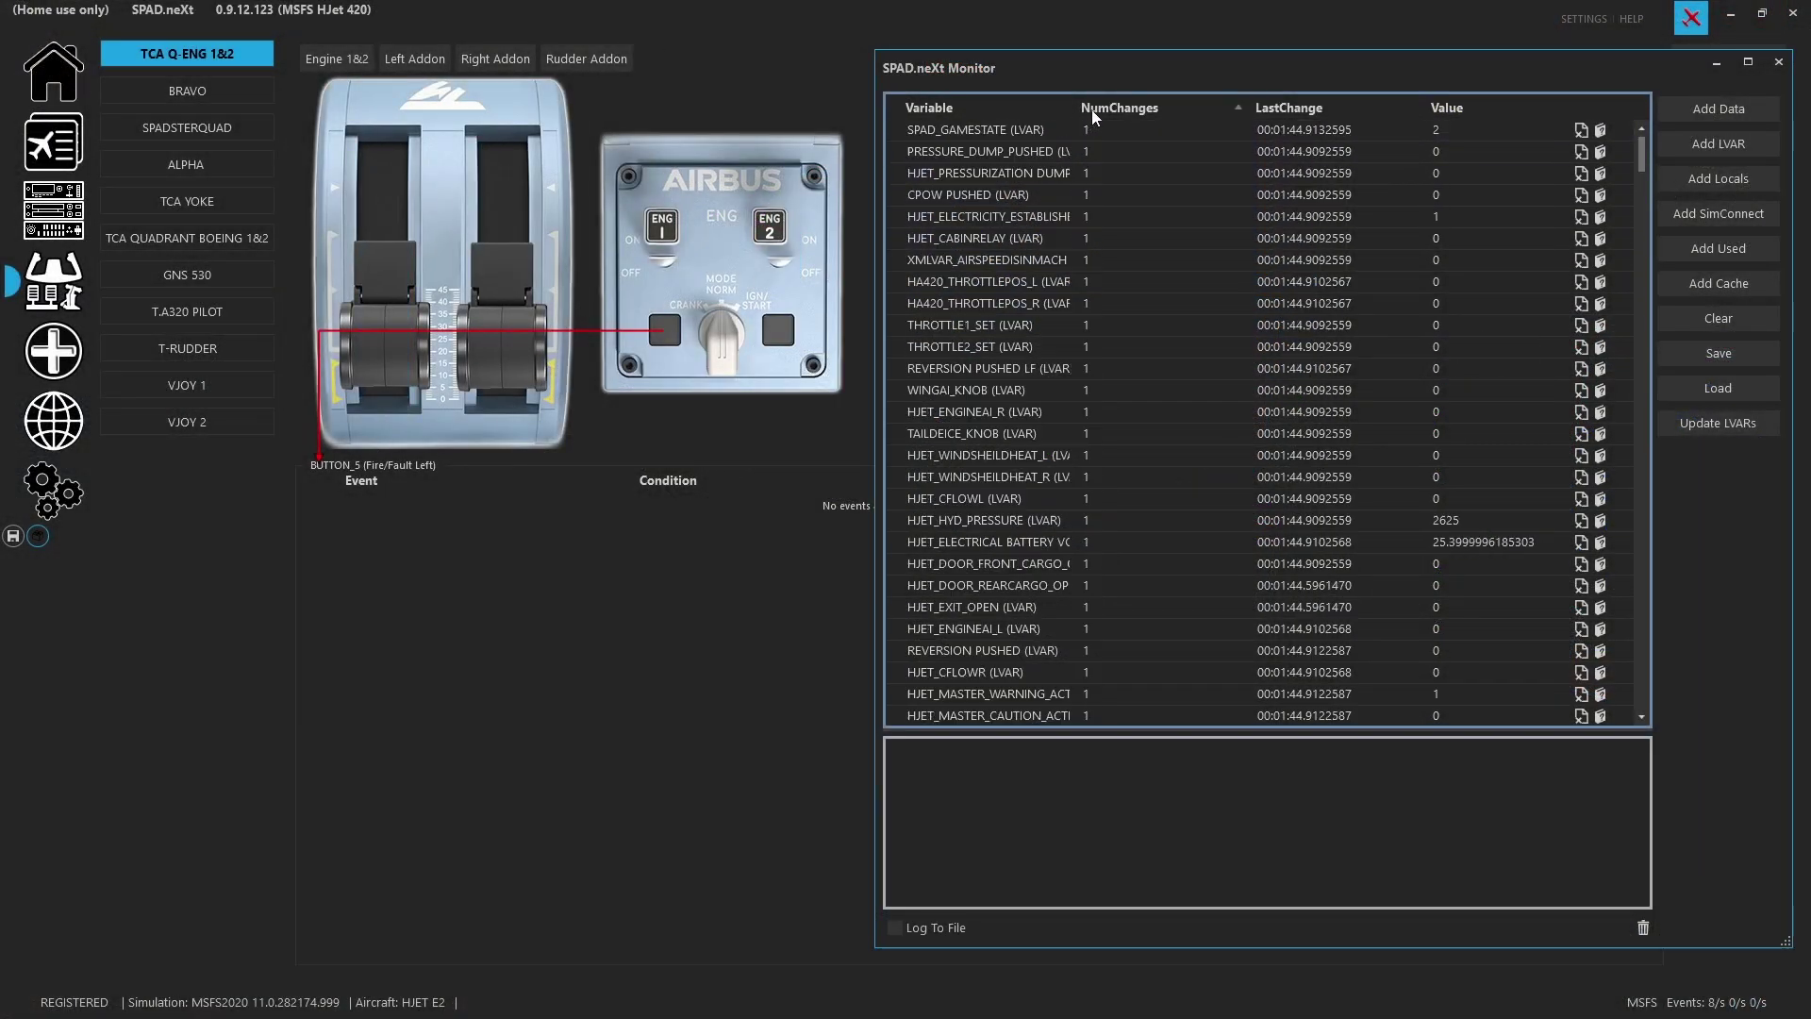
# Step: Sort the monitor by last change with the most recent first, and widen the Variable column to show full names
pyautogui.click(1306, 111)
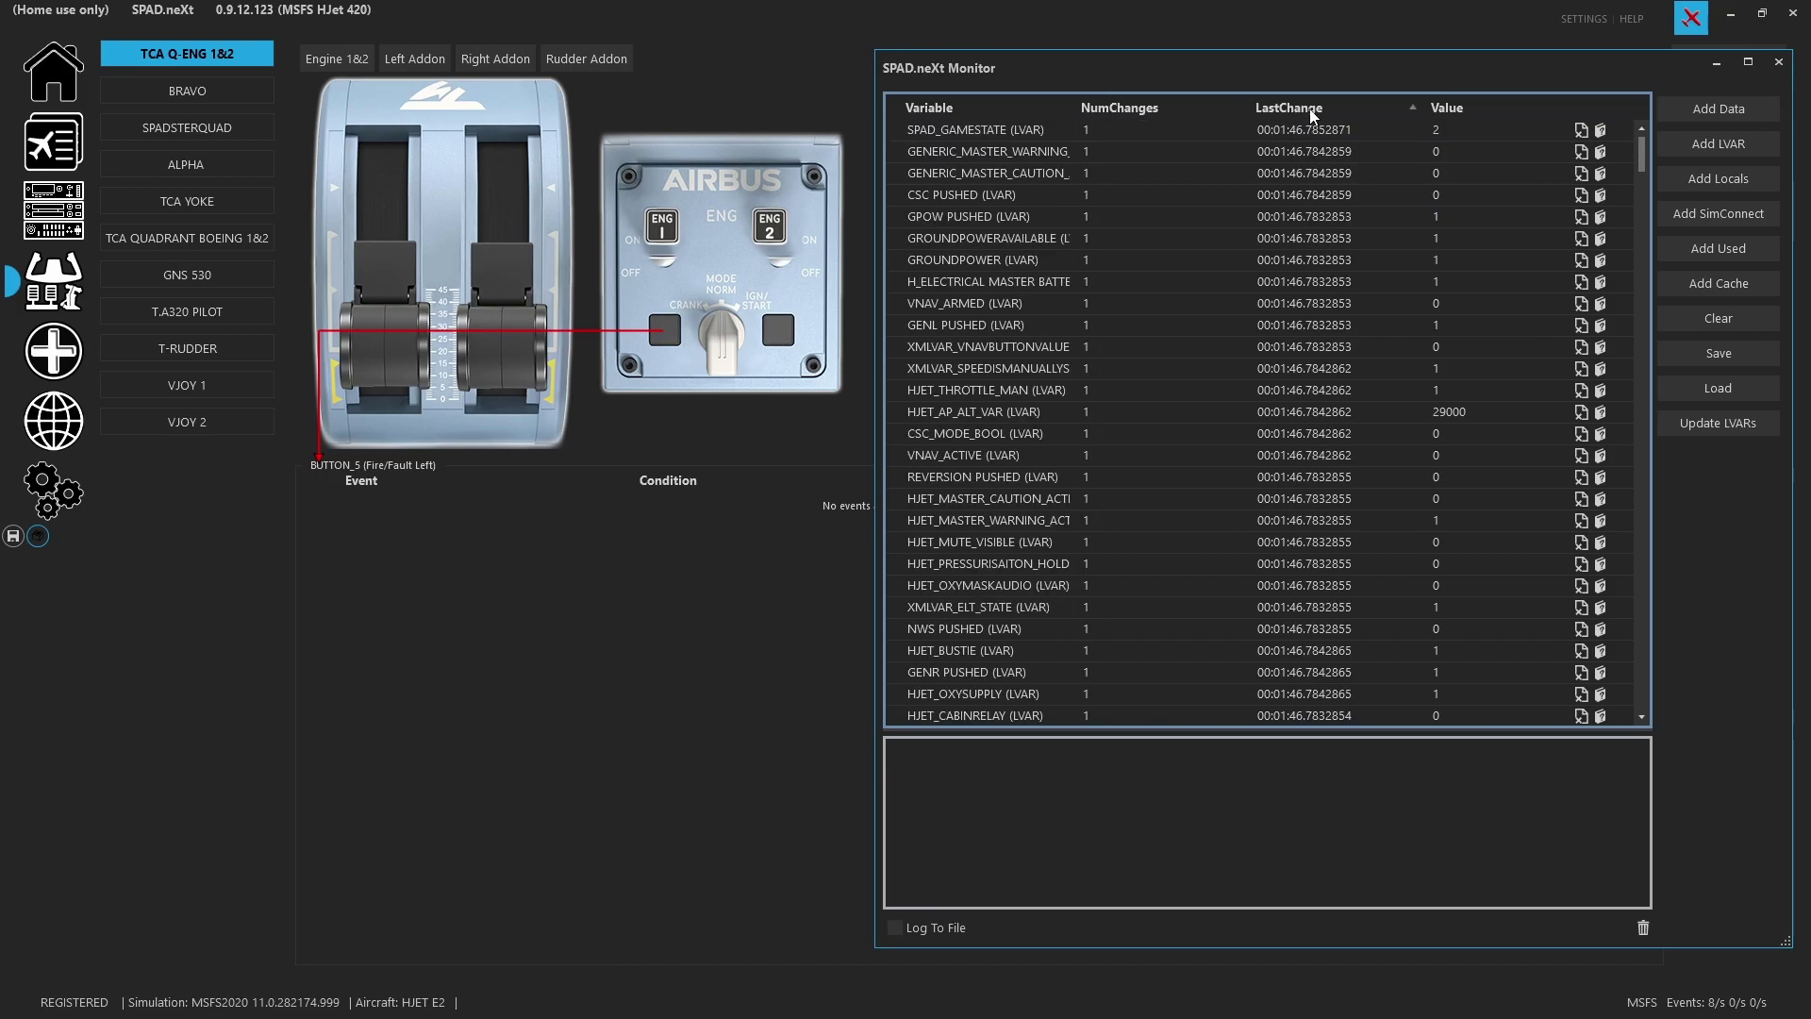
pyautogui.click(1309, 111)
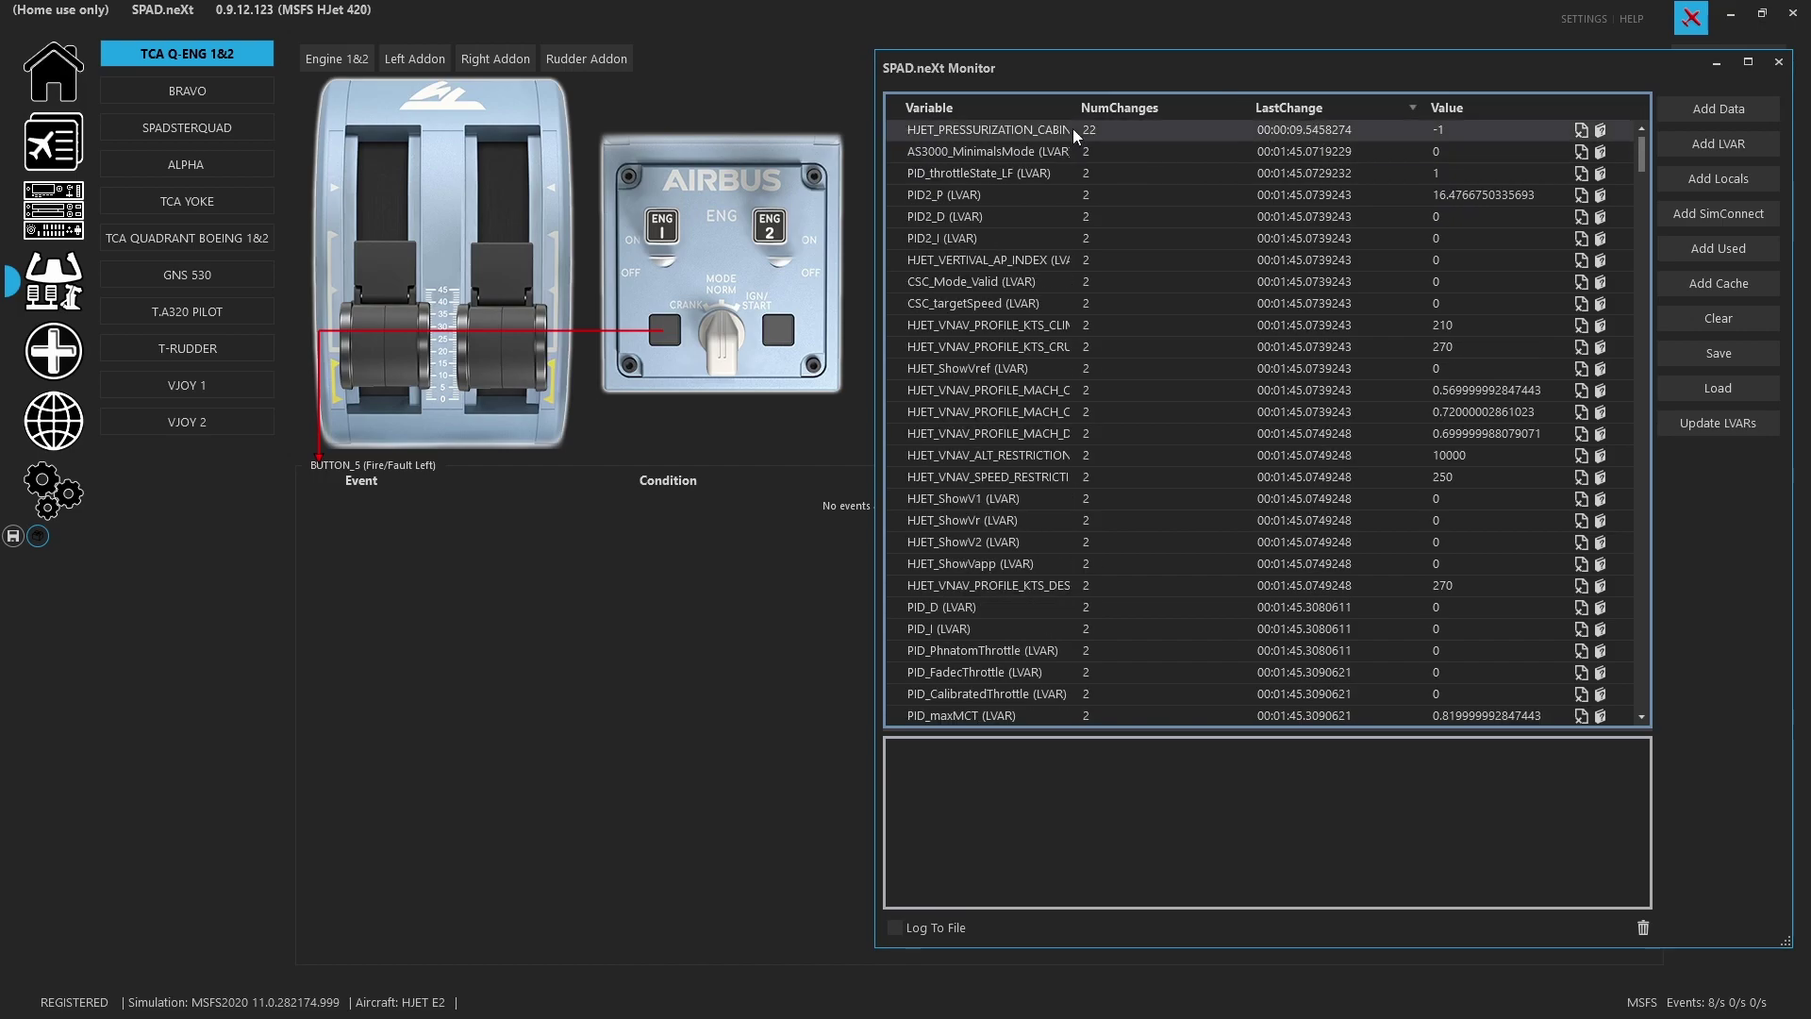
pyautogui.moveTo(1074, 110); pyautogui.dragTo(1176, 111)
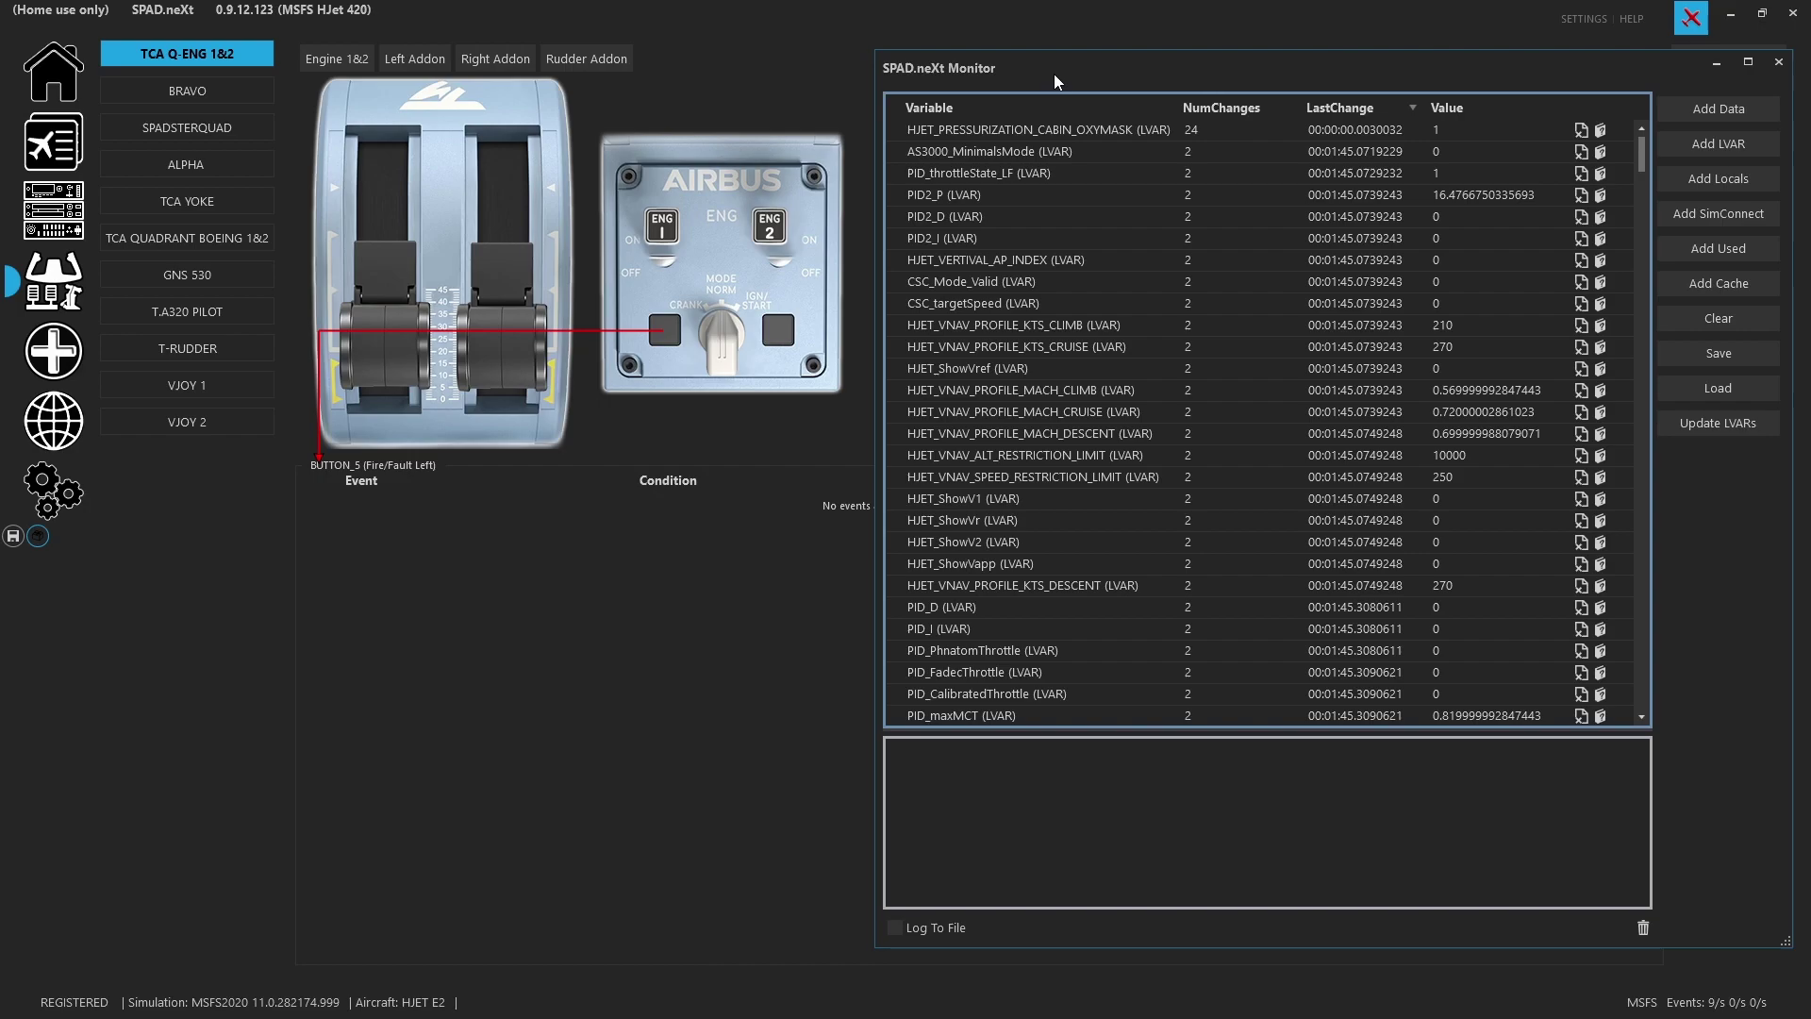
# Step: Move the monitor window off the device page and add a Crank mode set event to the Engine Mode selector
pyautogui.moveTo(1054, 74); pyautogui.dragTo(1810, 105)
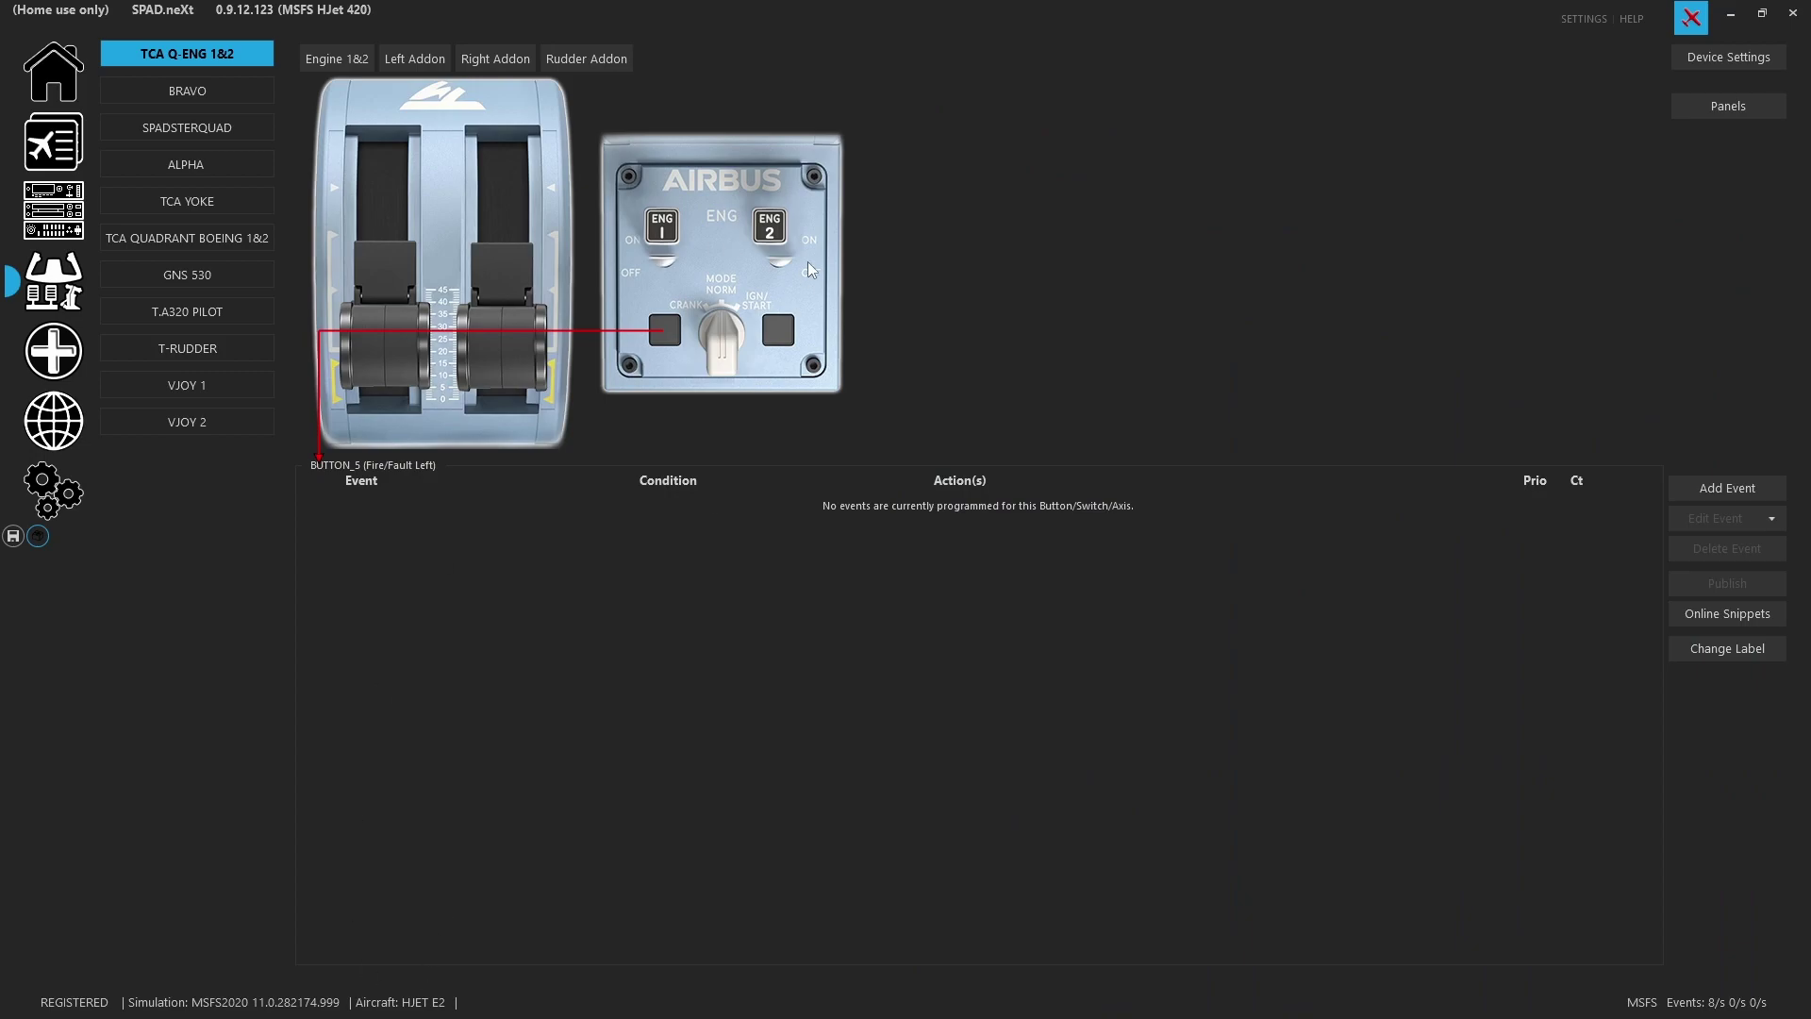
pyautogui.click(721, 342)
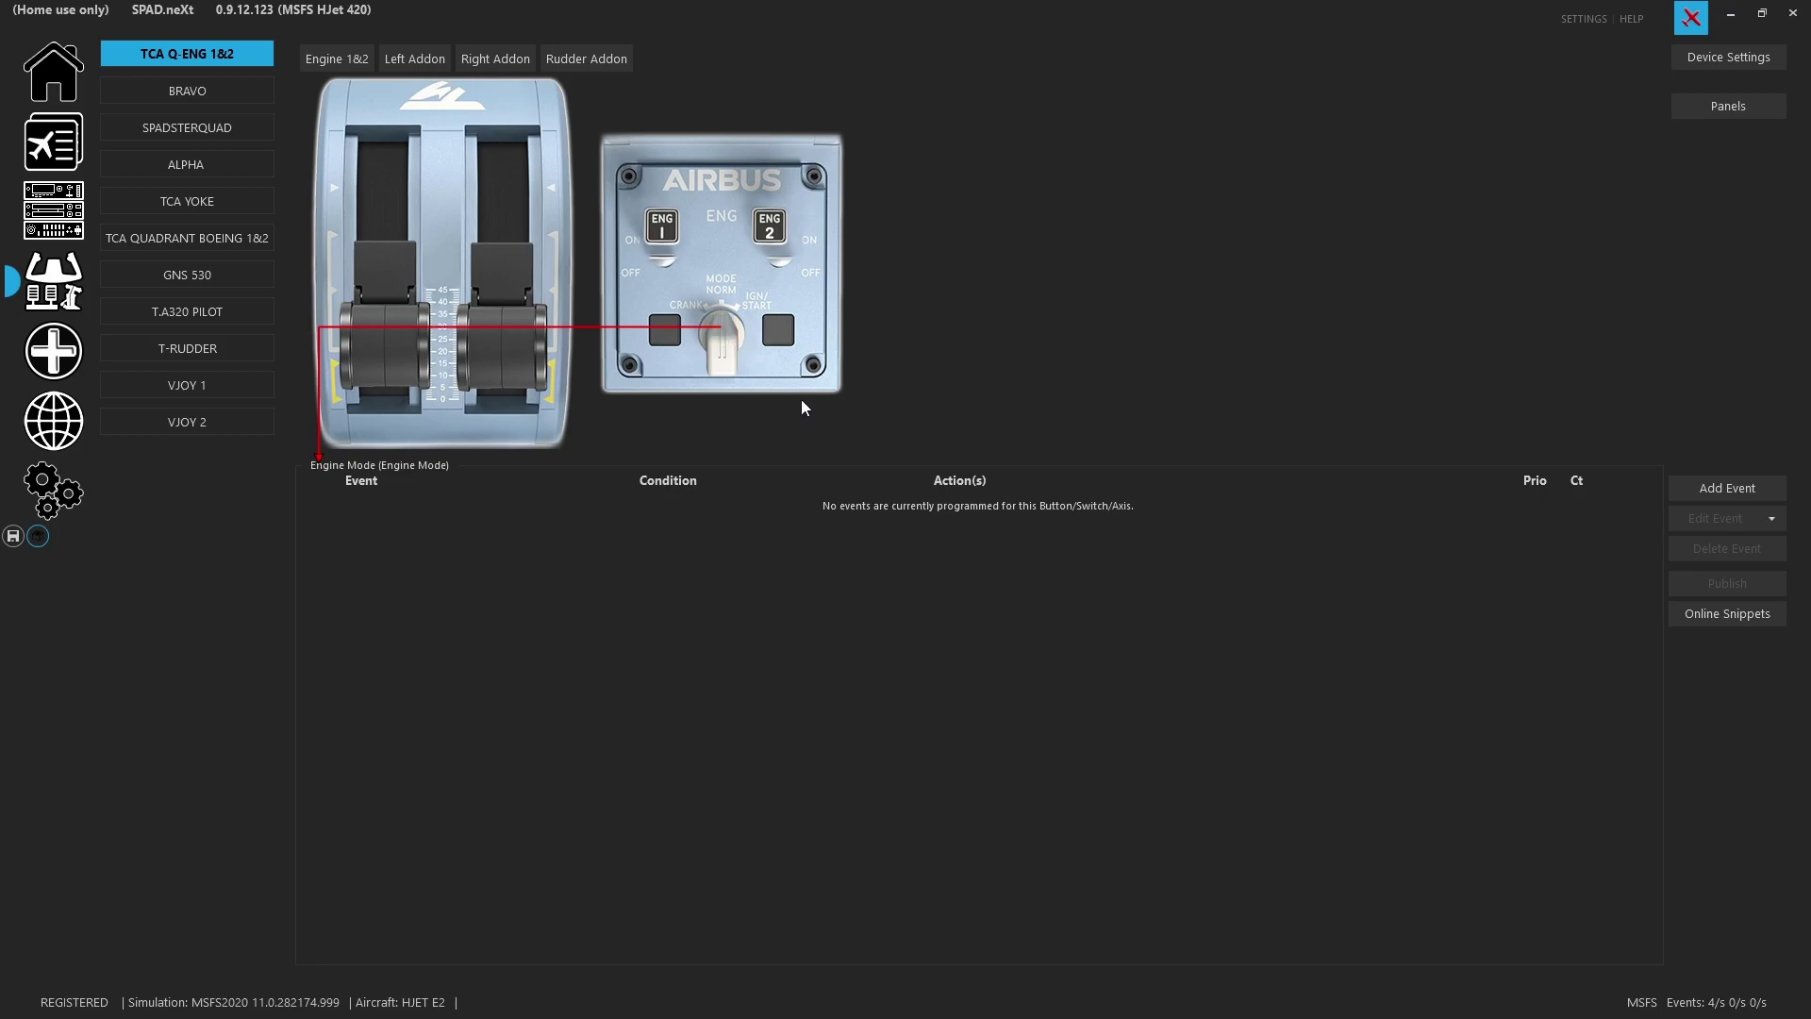
pyautogui.click(1681, 479)
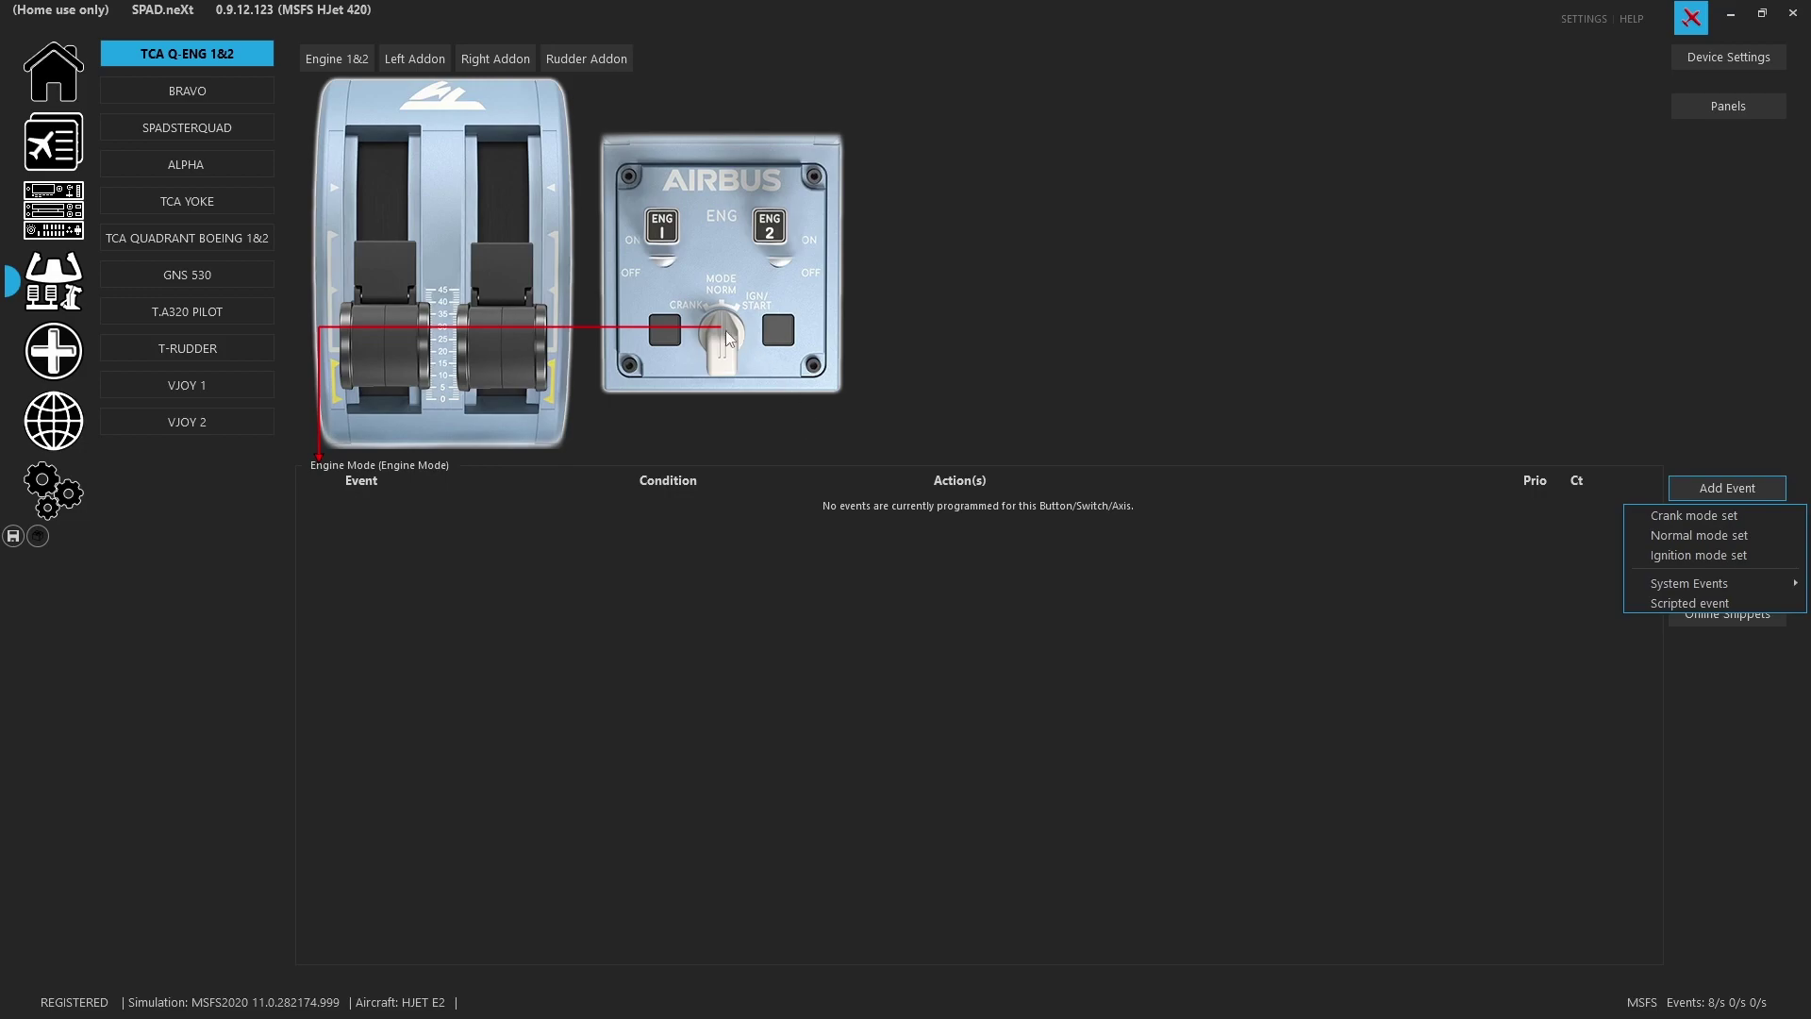
pyautogui.click(1677, 515)
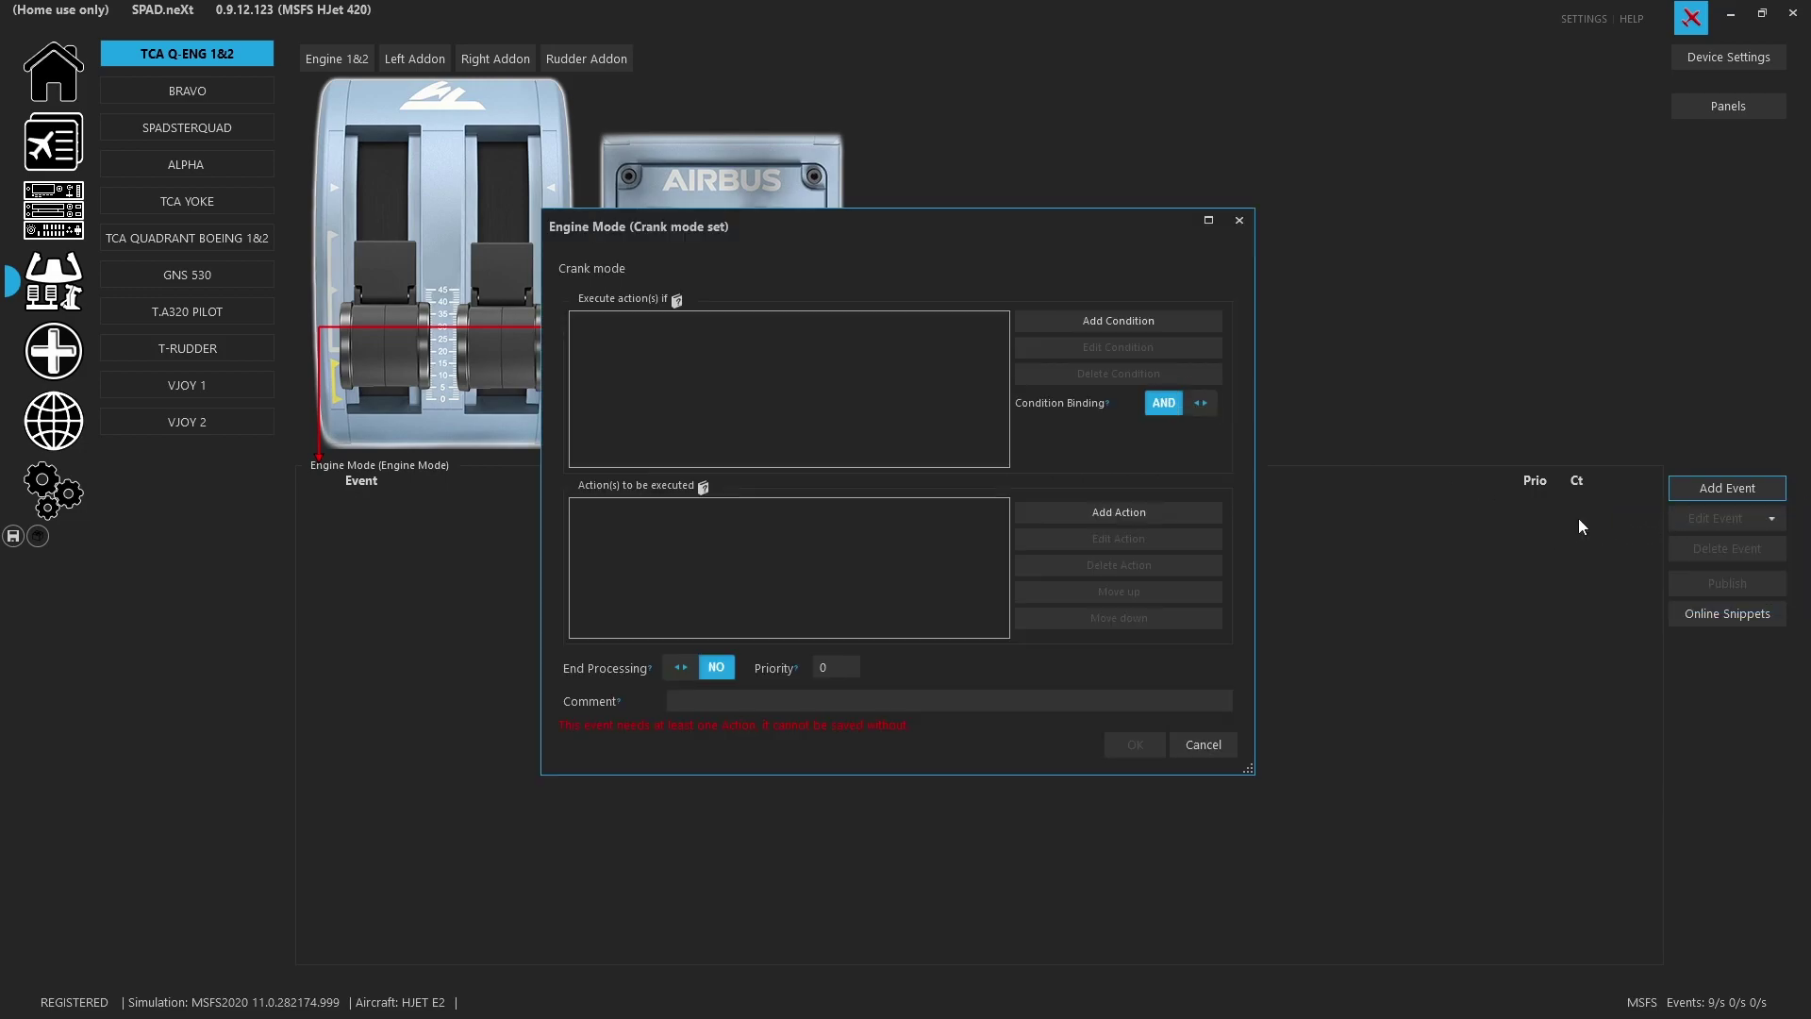
# Step: Add a Change Data value action targeting the LVAR HJET_PRESSURIZATION_CABIN_OXYMASK to the Crank mode event
pyautogui.click(1083, 513)
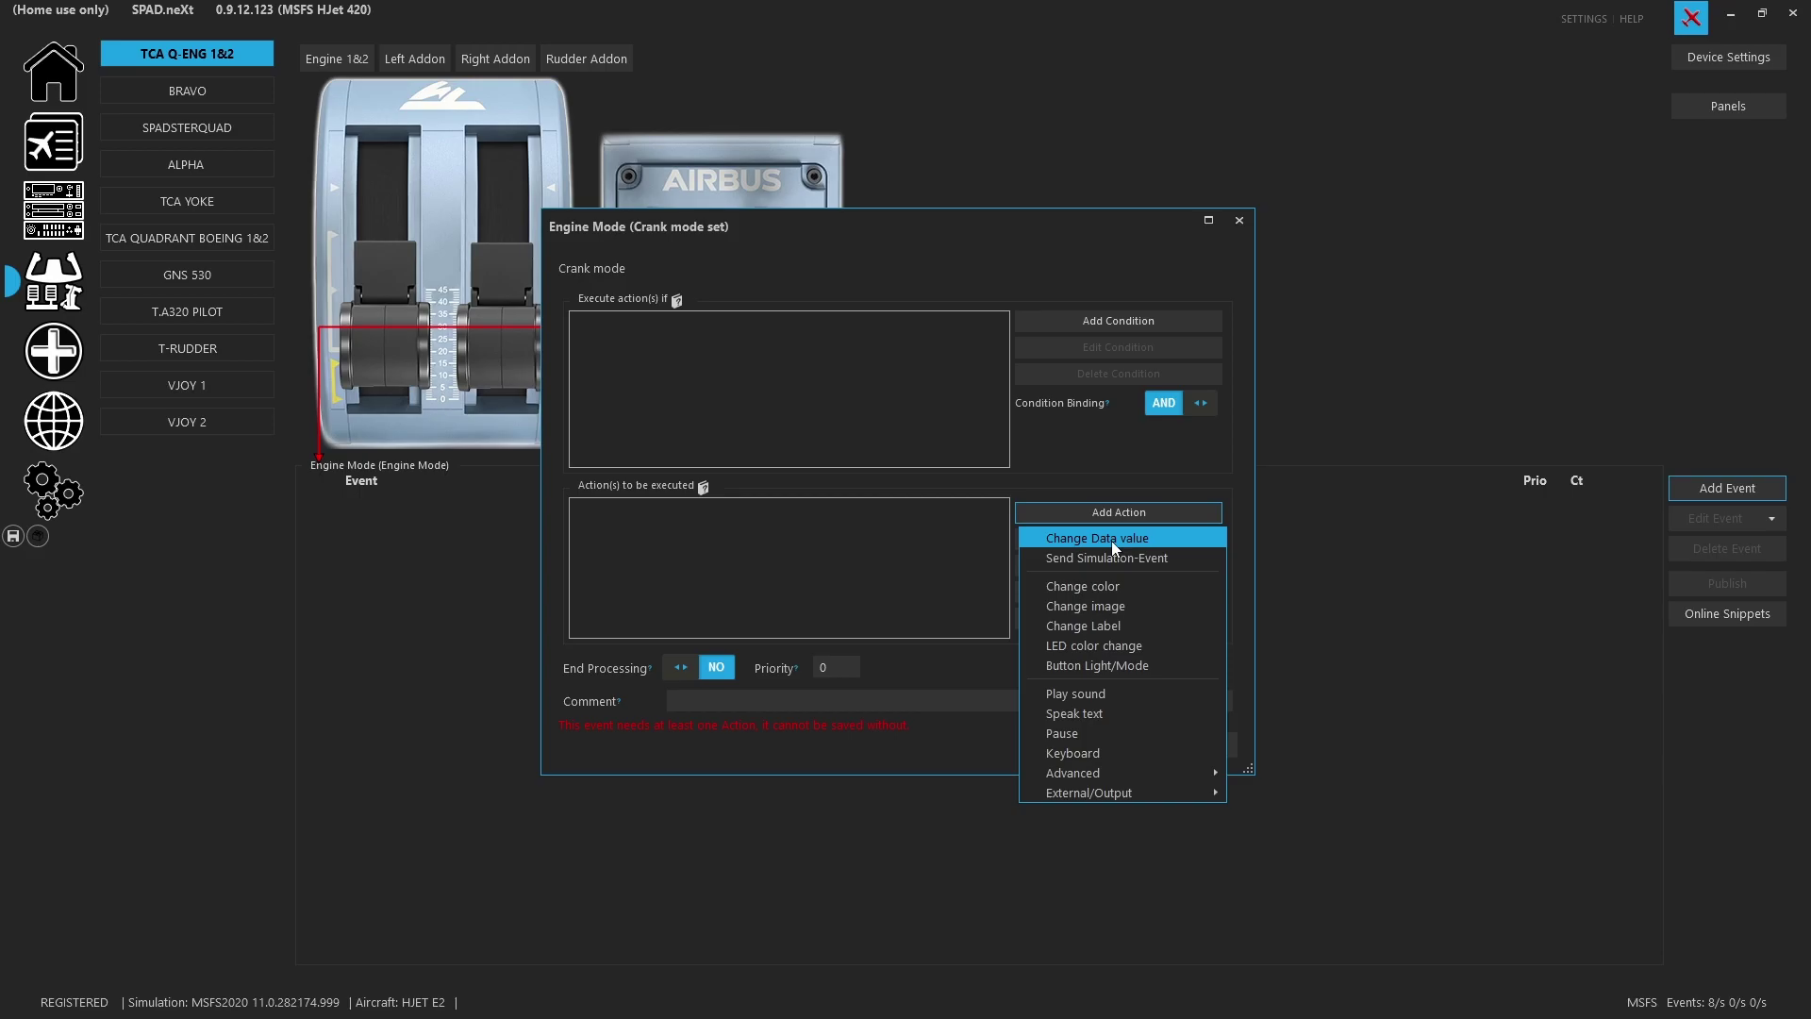
pyautogui.click(1111, 543)
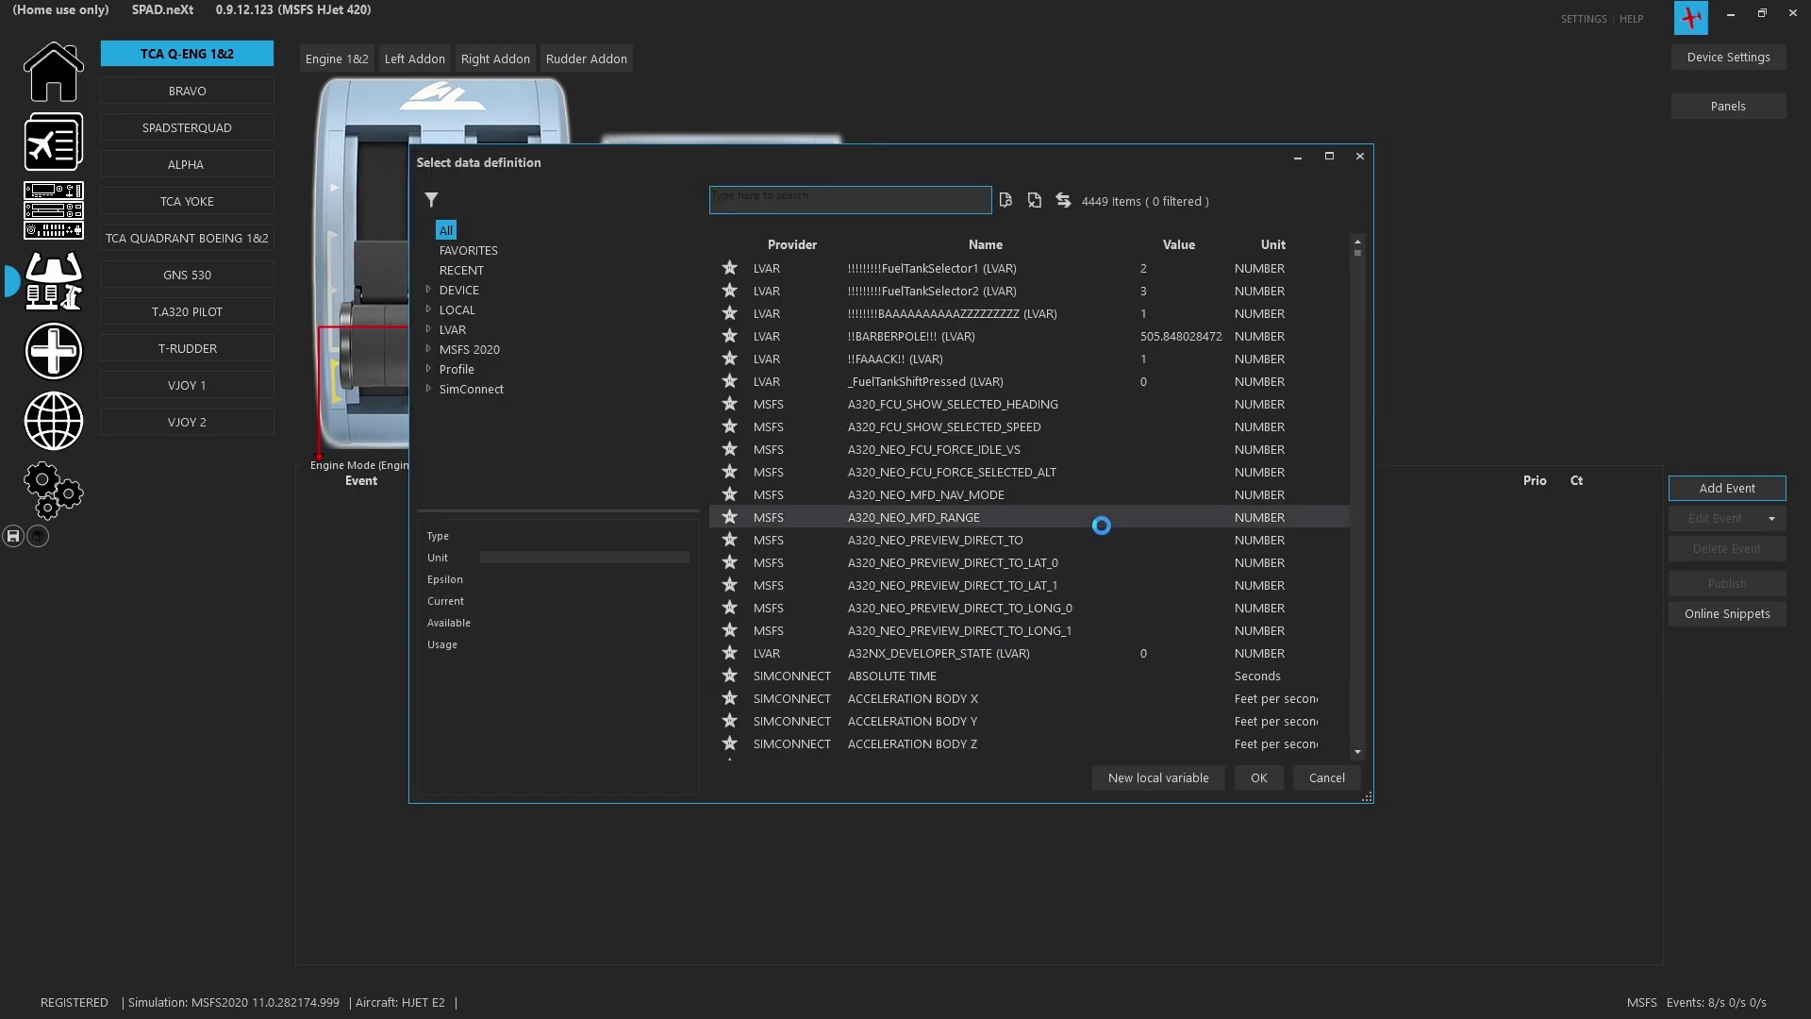
pyautogui.click(462, 330)
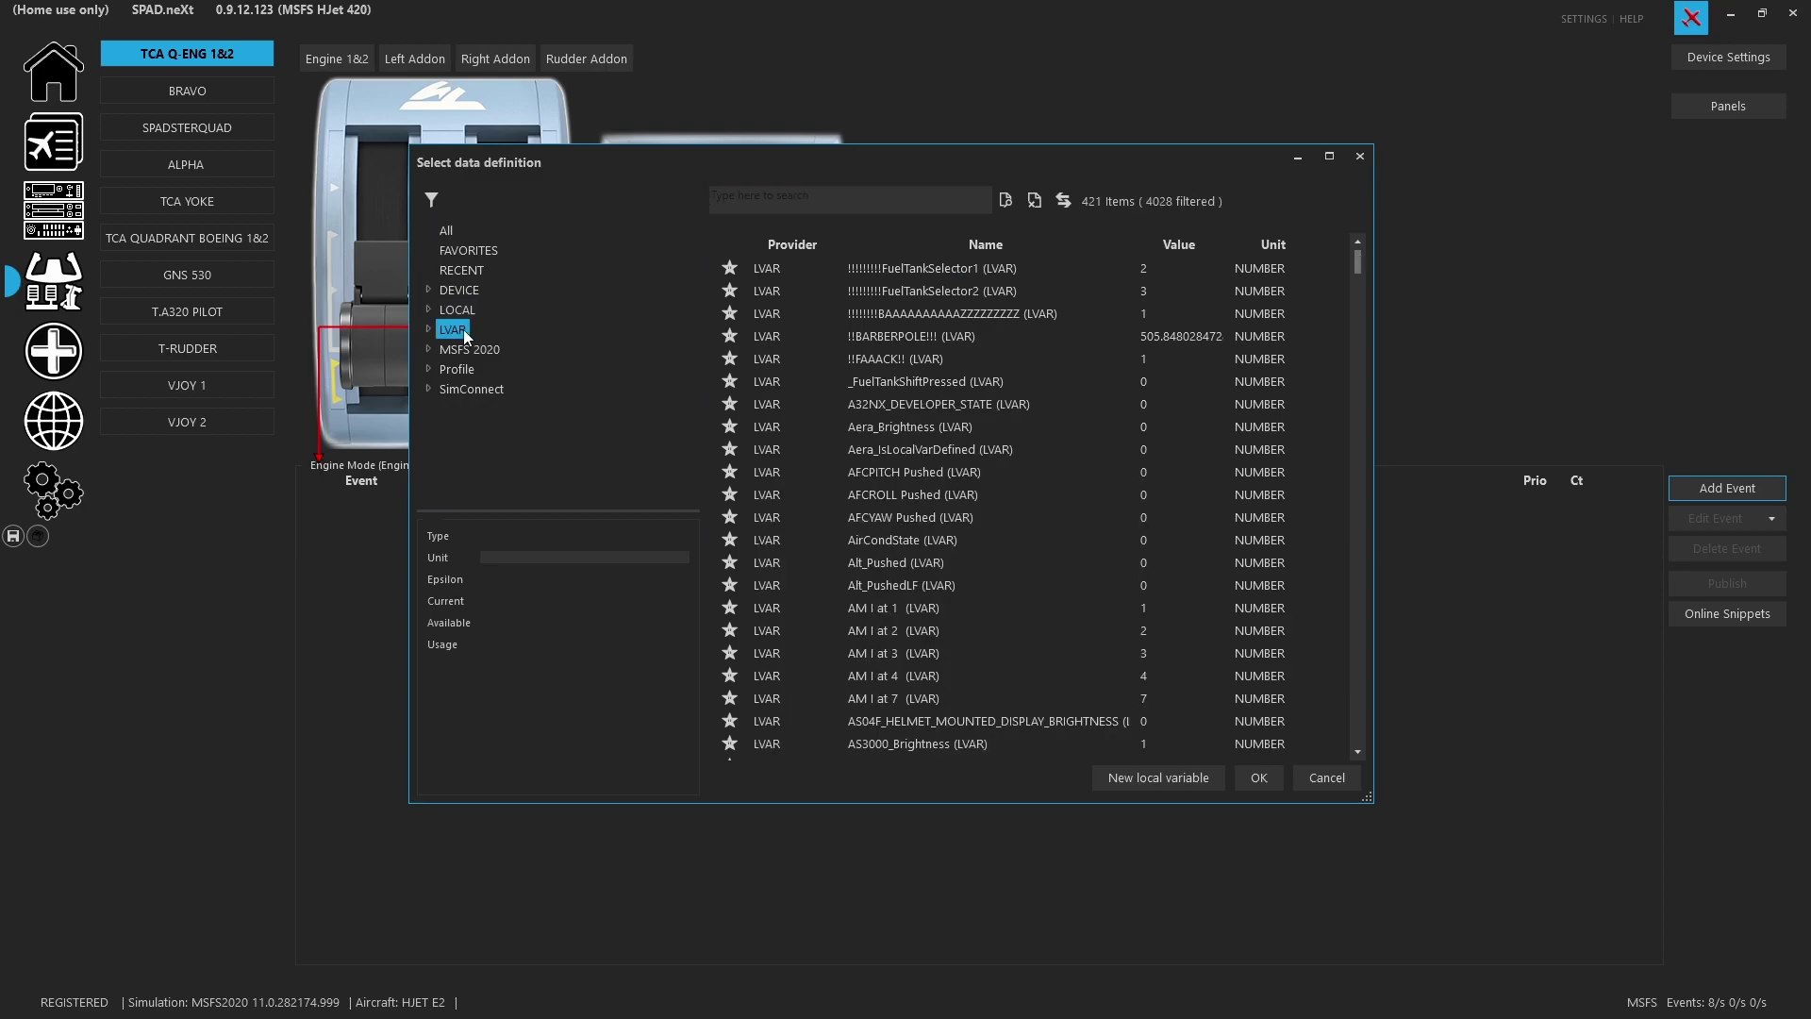
pyautogui.click(856, 207)
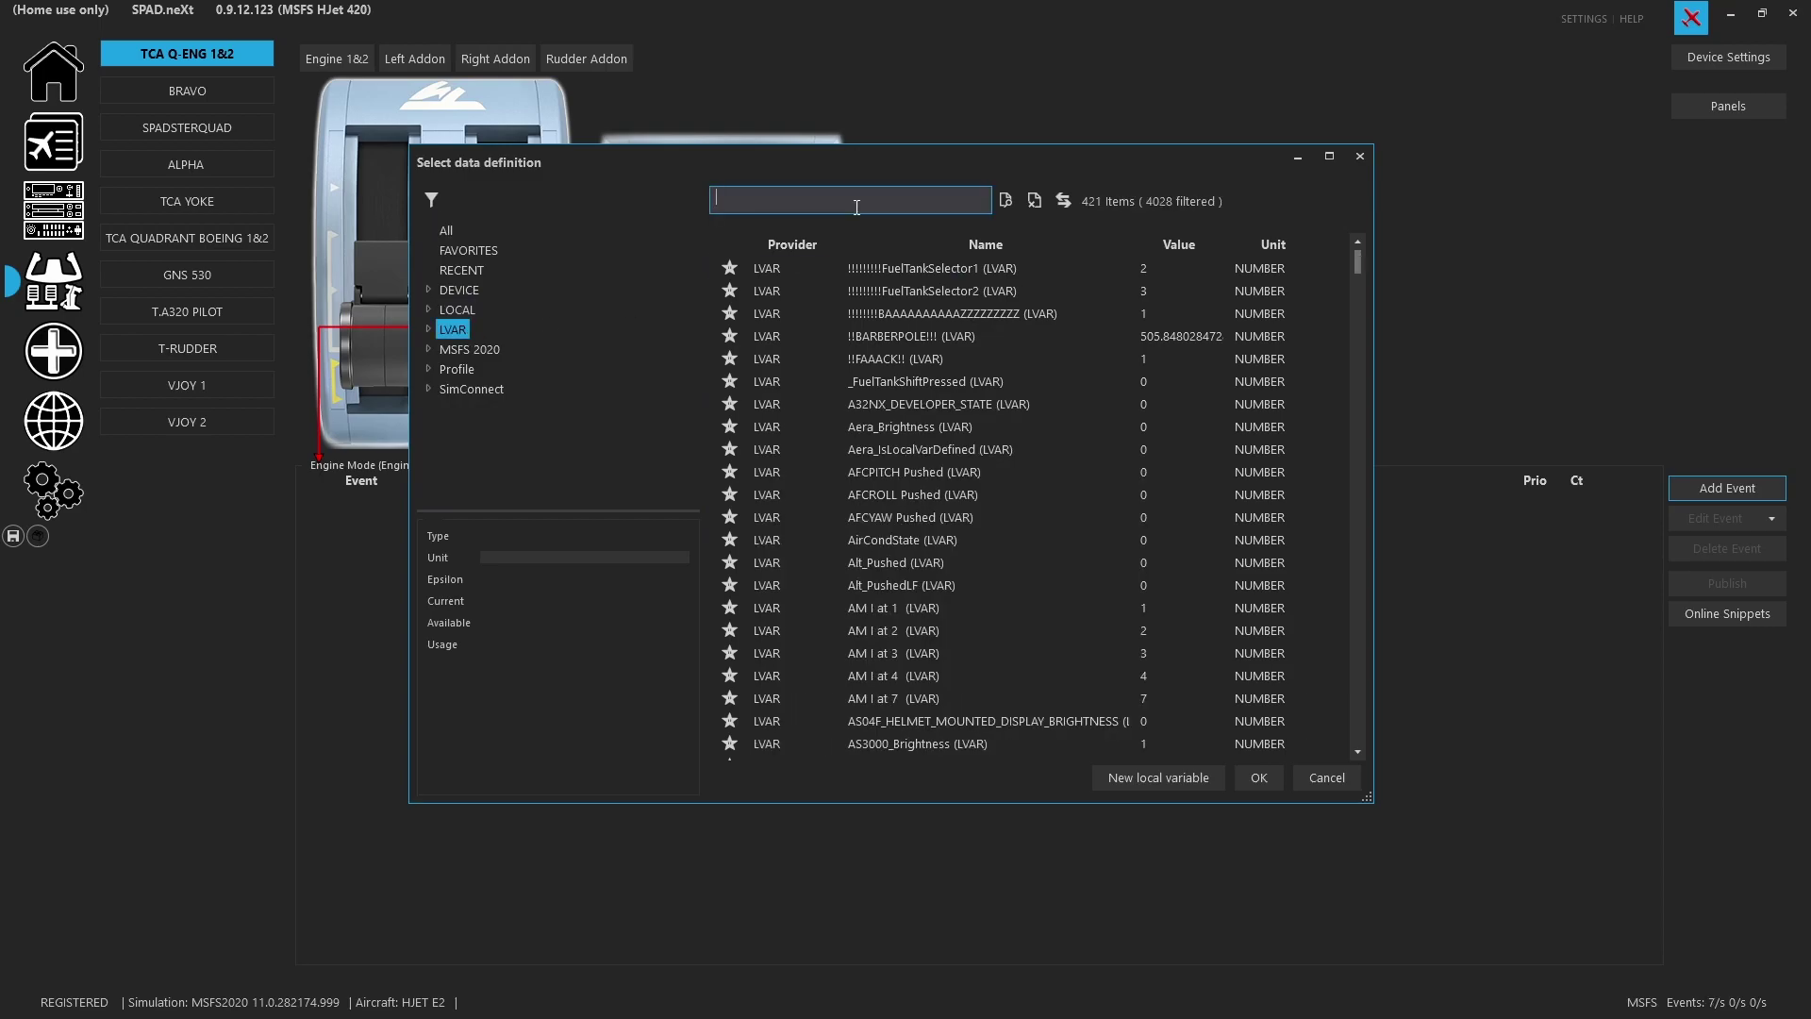
pyautogui.write('oxy')
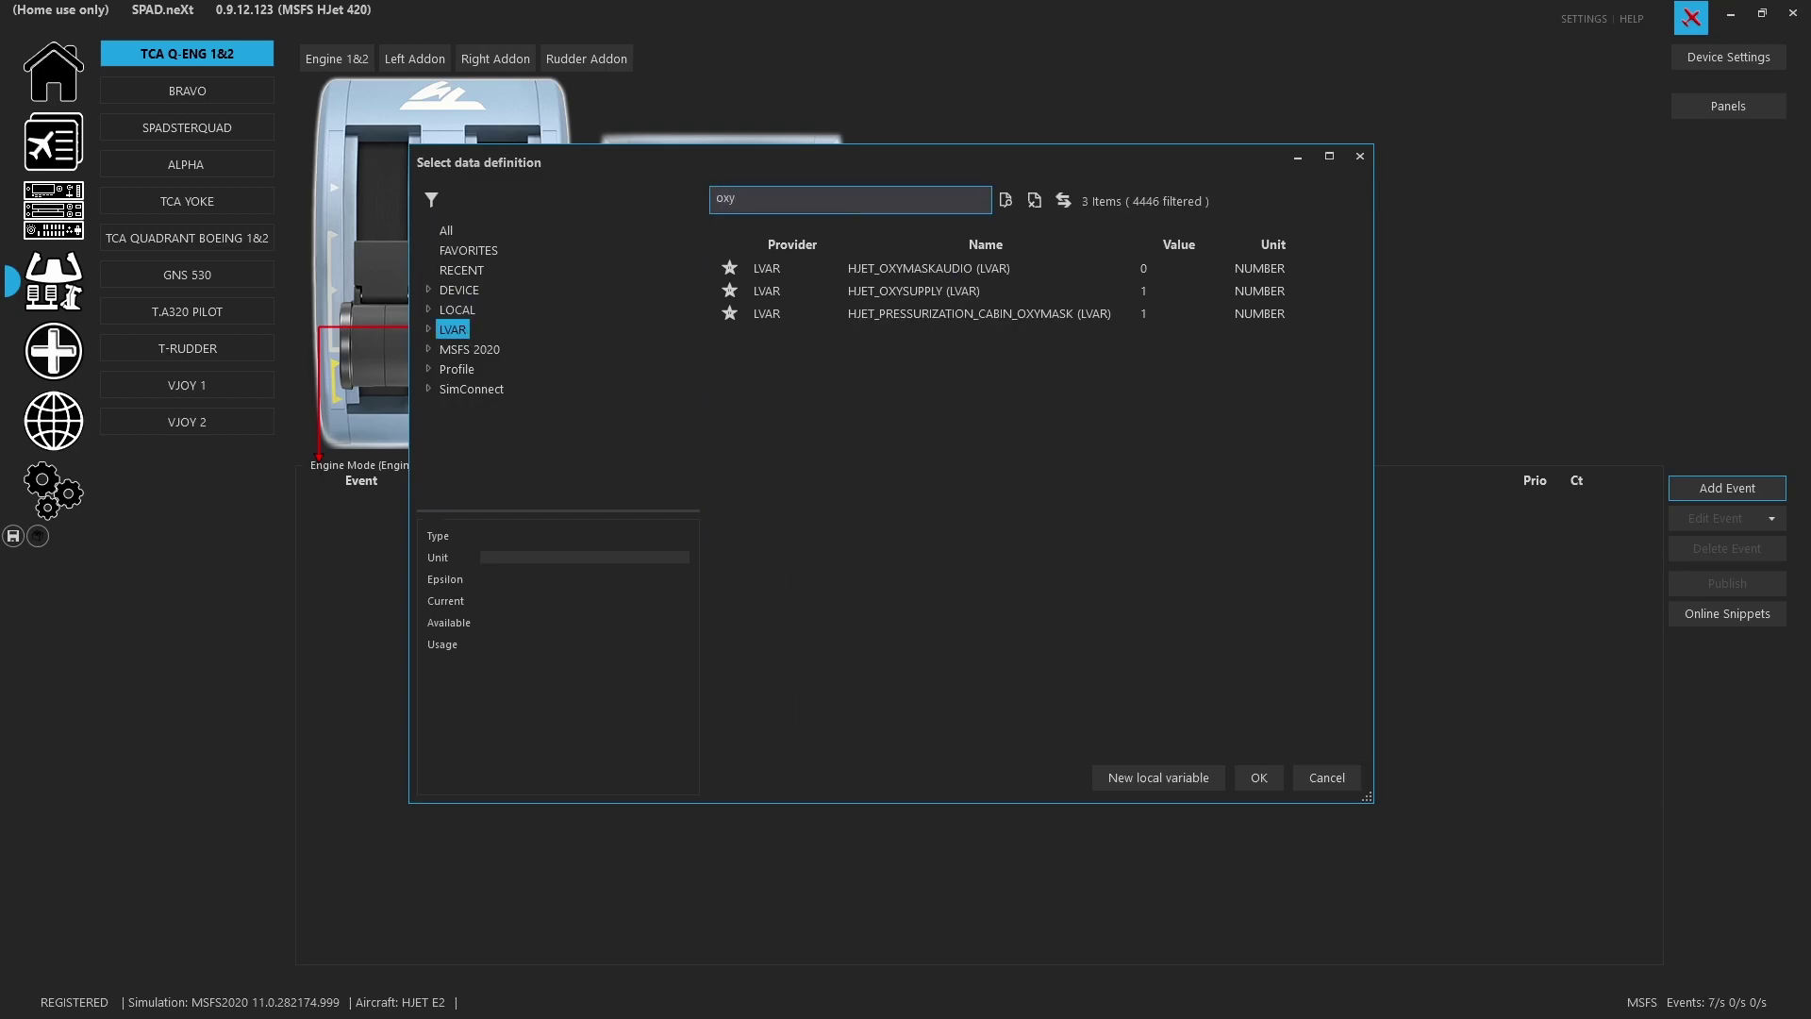
pyautogui.write('ma')
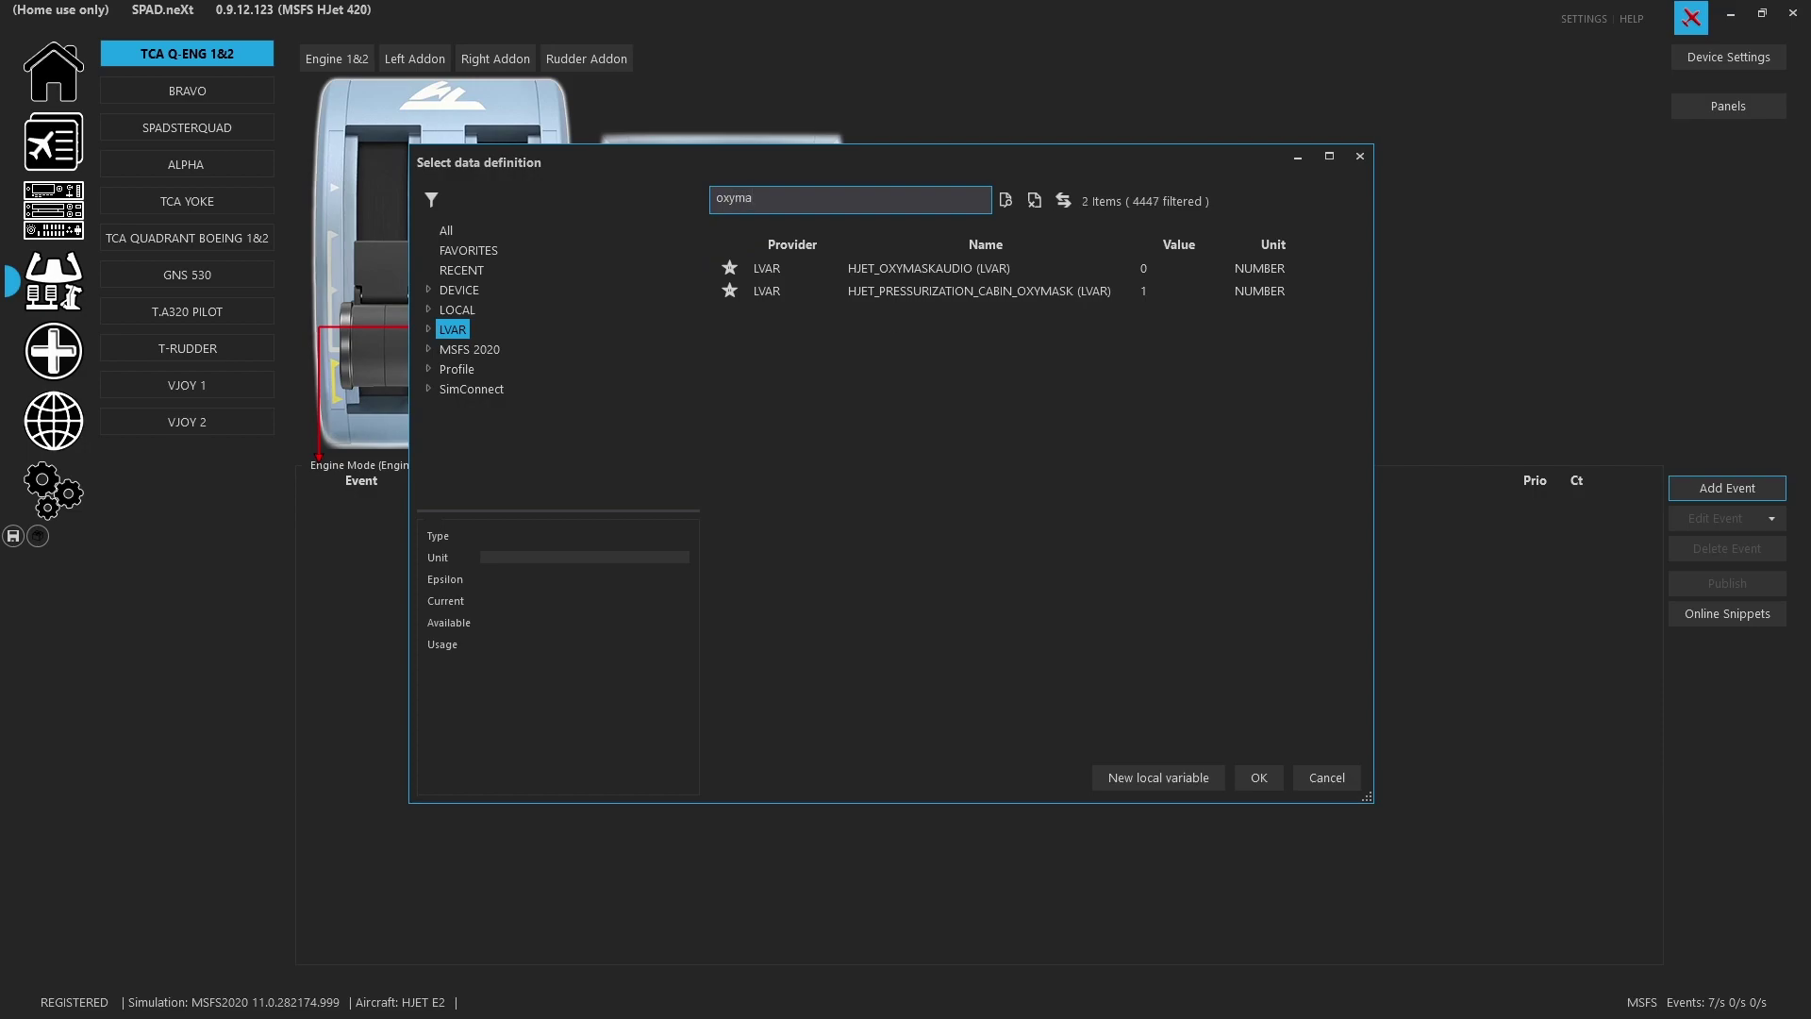
pyautogui.click(1021, 296)
pyautogui.doubleClick(1022, 296)
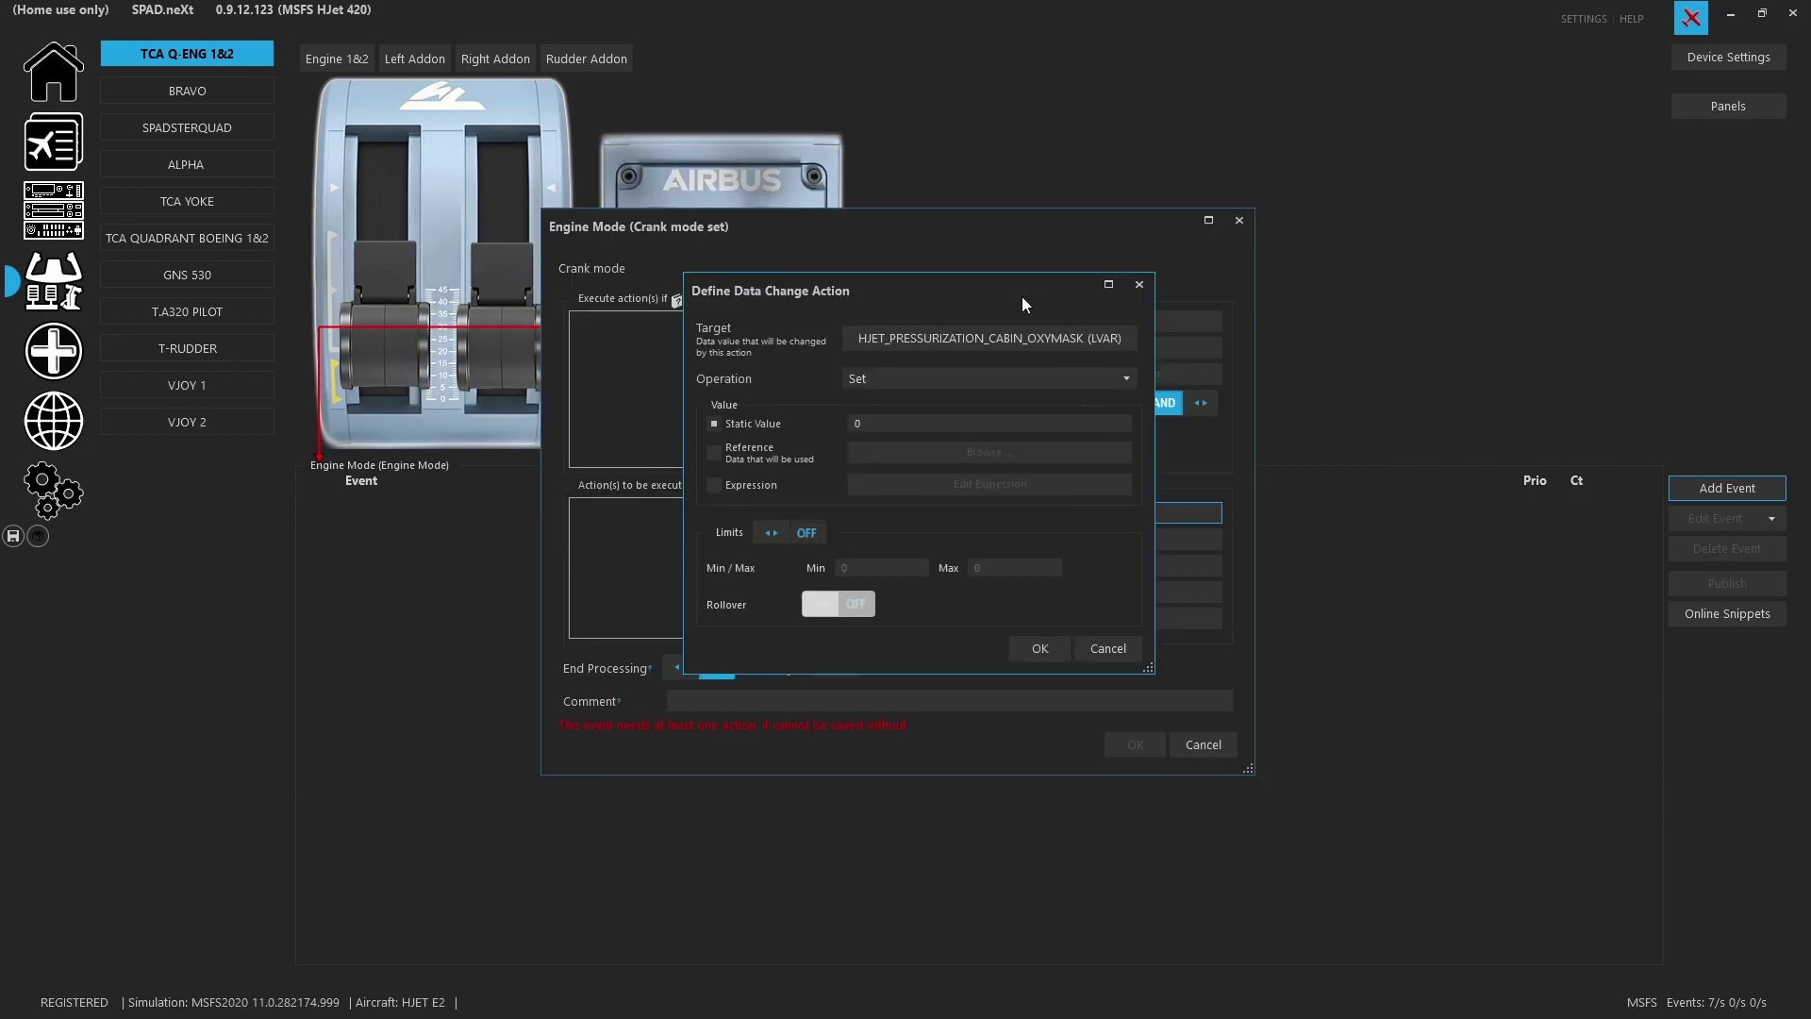
# Step: Make the Crank mode action set the variable to a static value of -1 and save the event
pyautogui.click(900, 423)
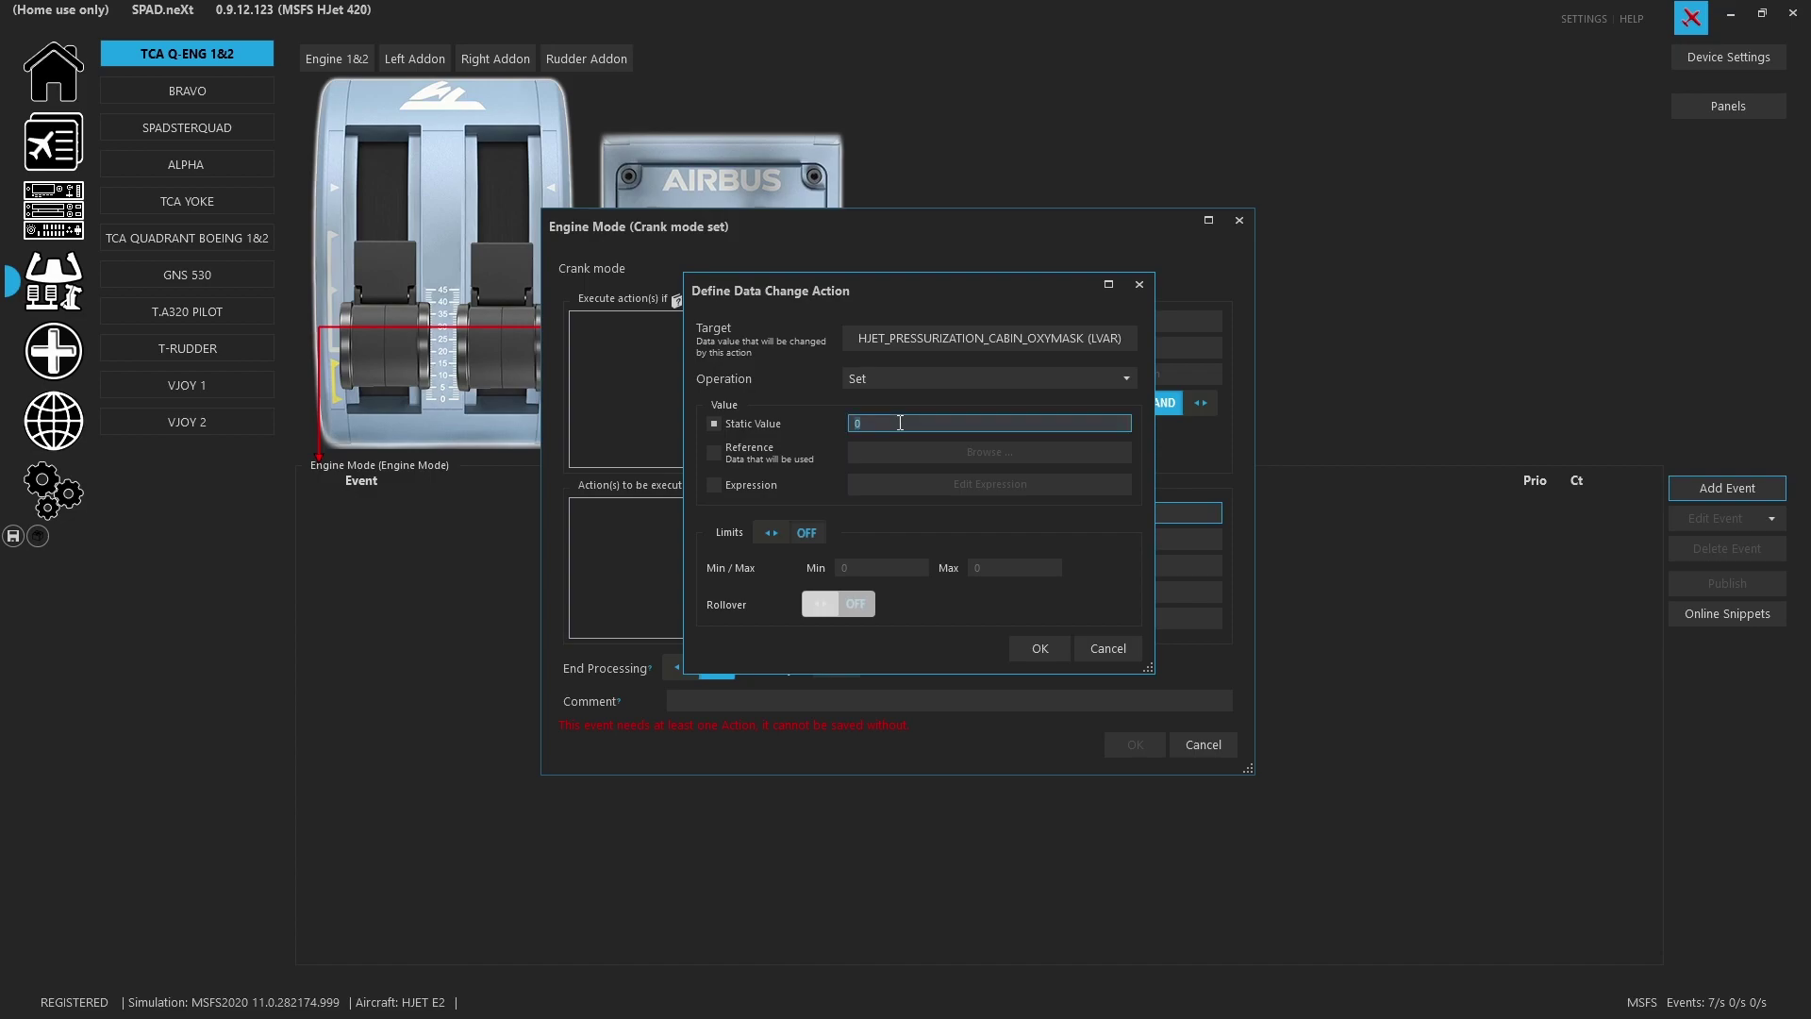
pyautogui.write('-1')
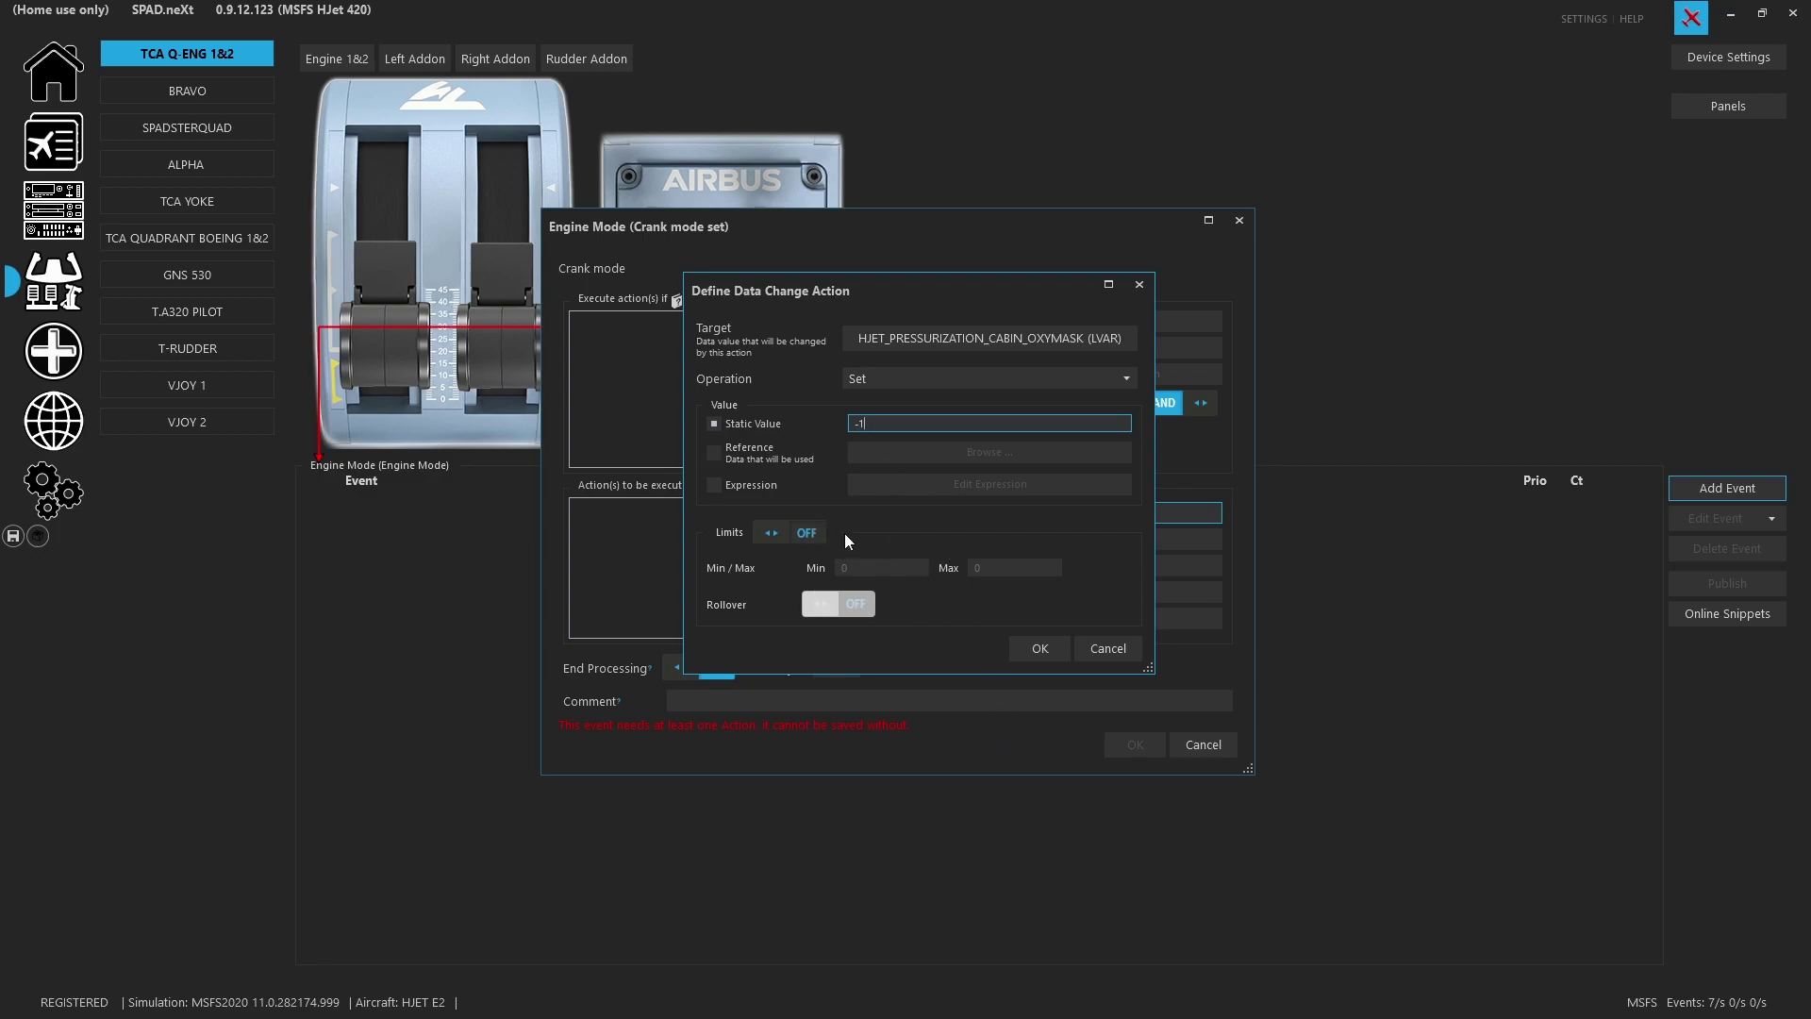
pyautogui.click(1041, 649)
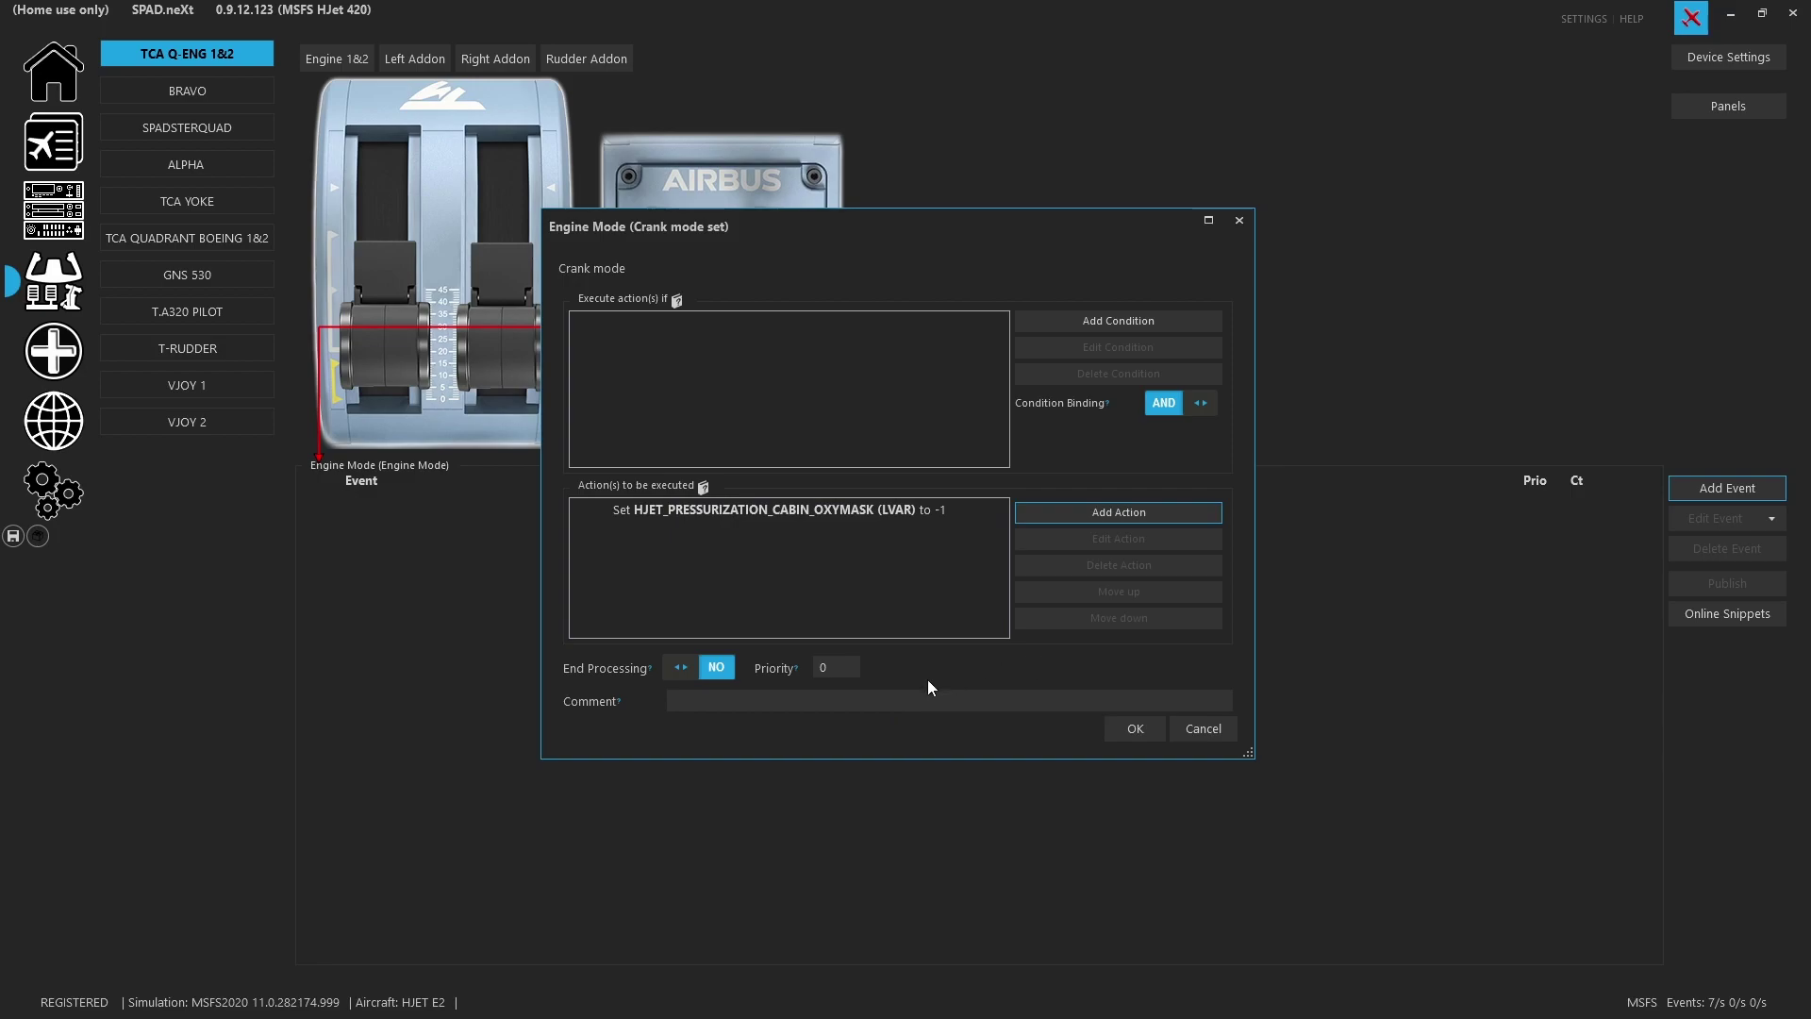
pyautogui.click(1131, 728)
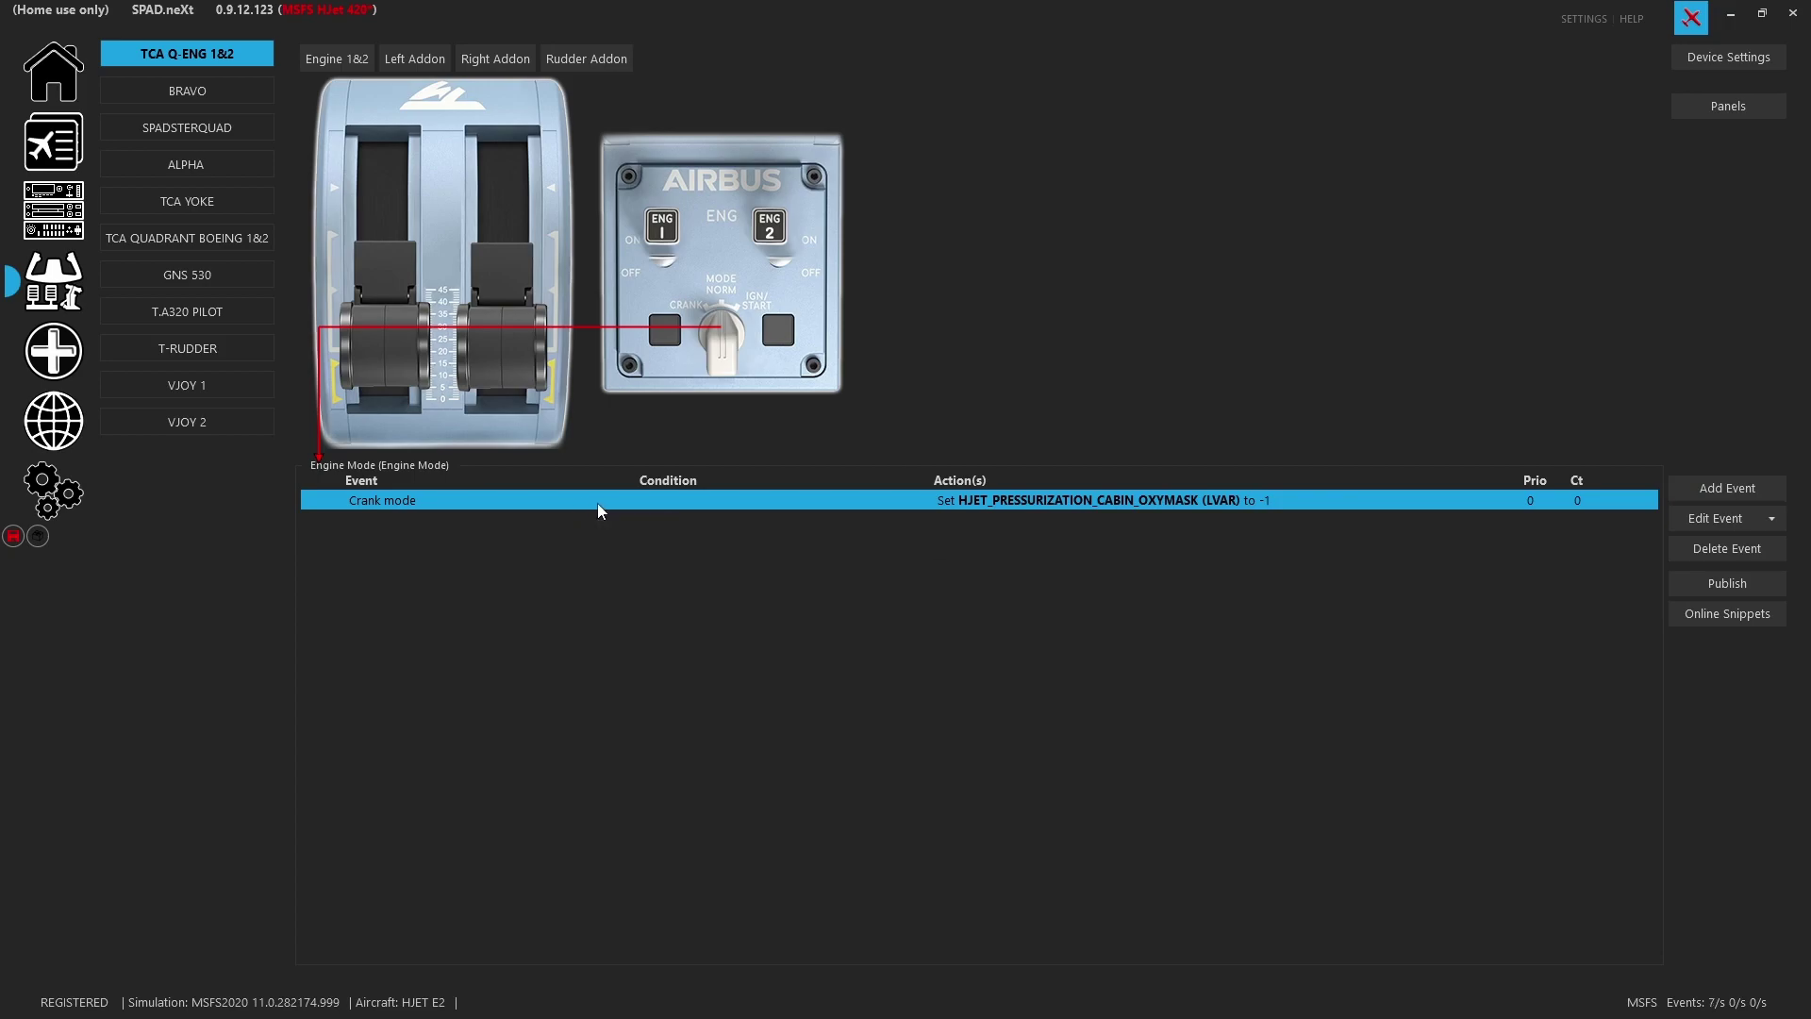
# Step: Duplicate the Crank mode event and change the copy's trigger to MODE_NORM
pyautogui.hotkey('ctrl', 'v')
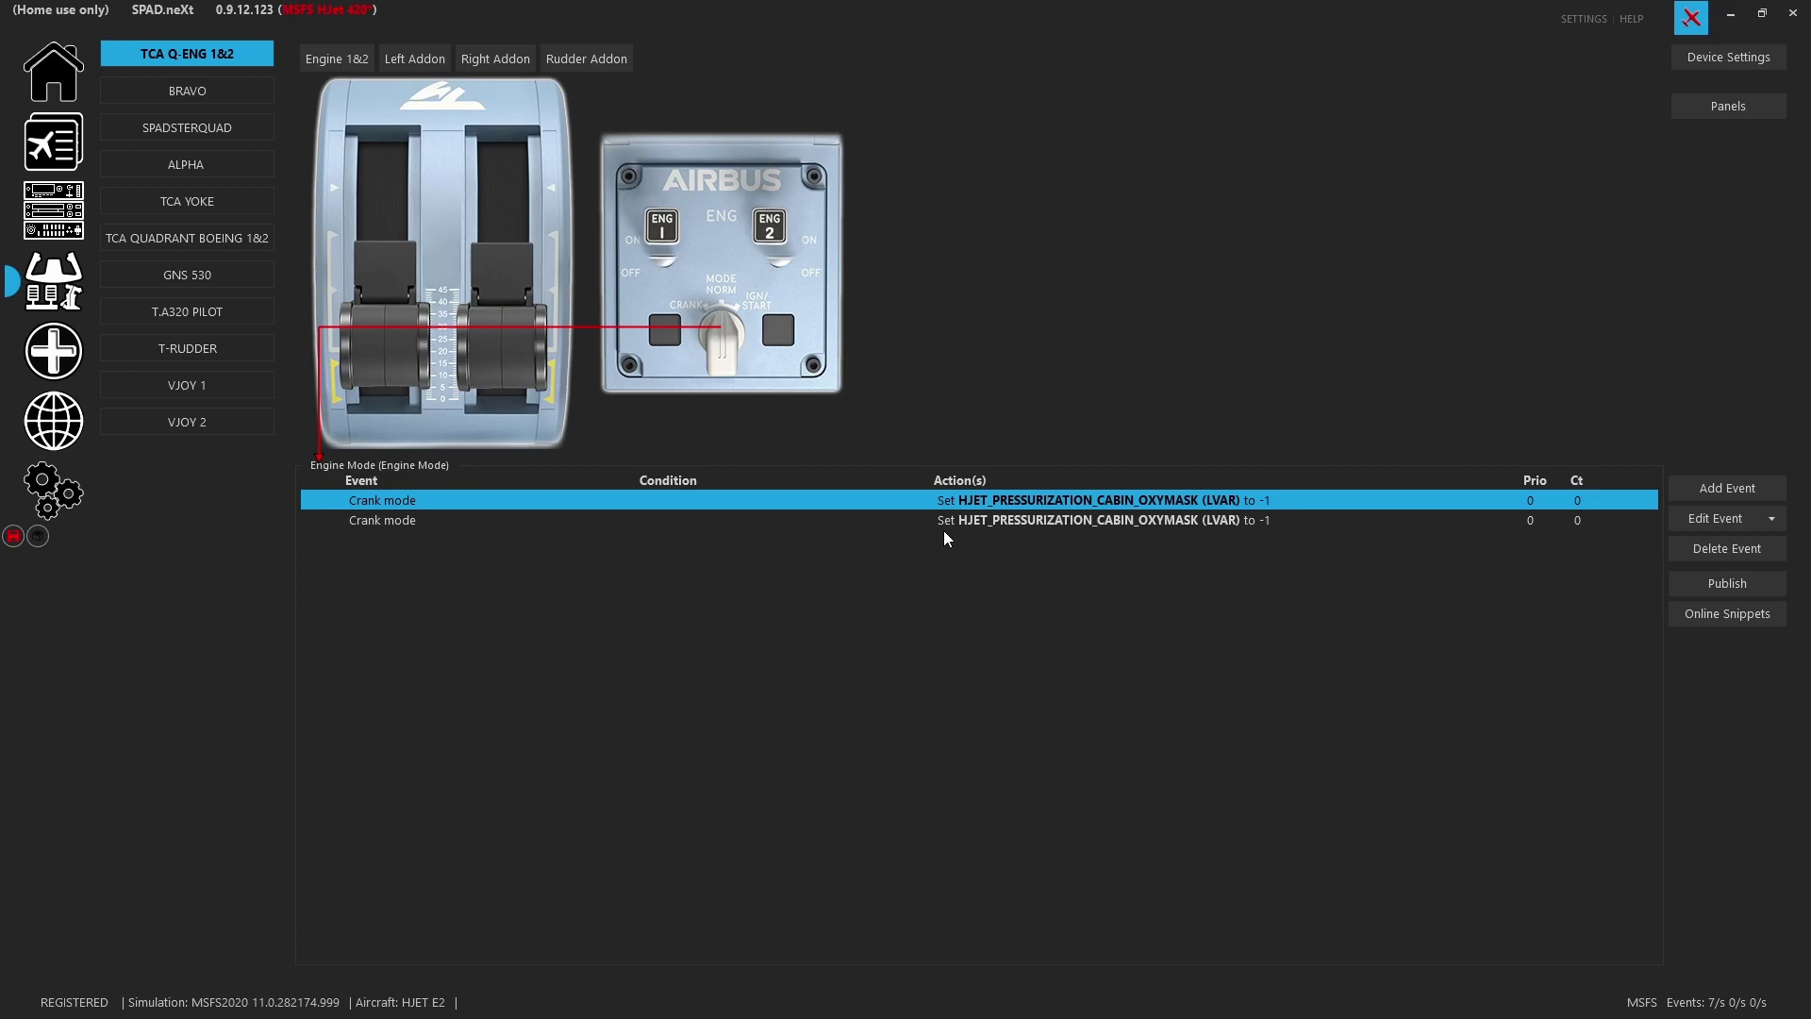
pyautogui.click(972, 520)
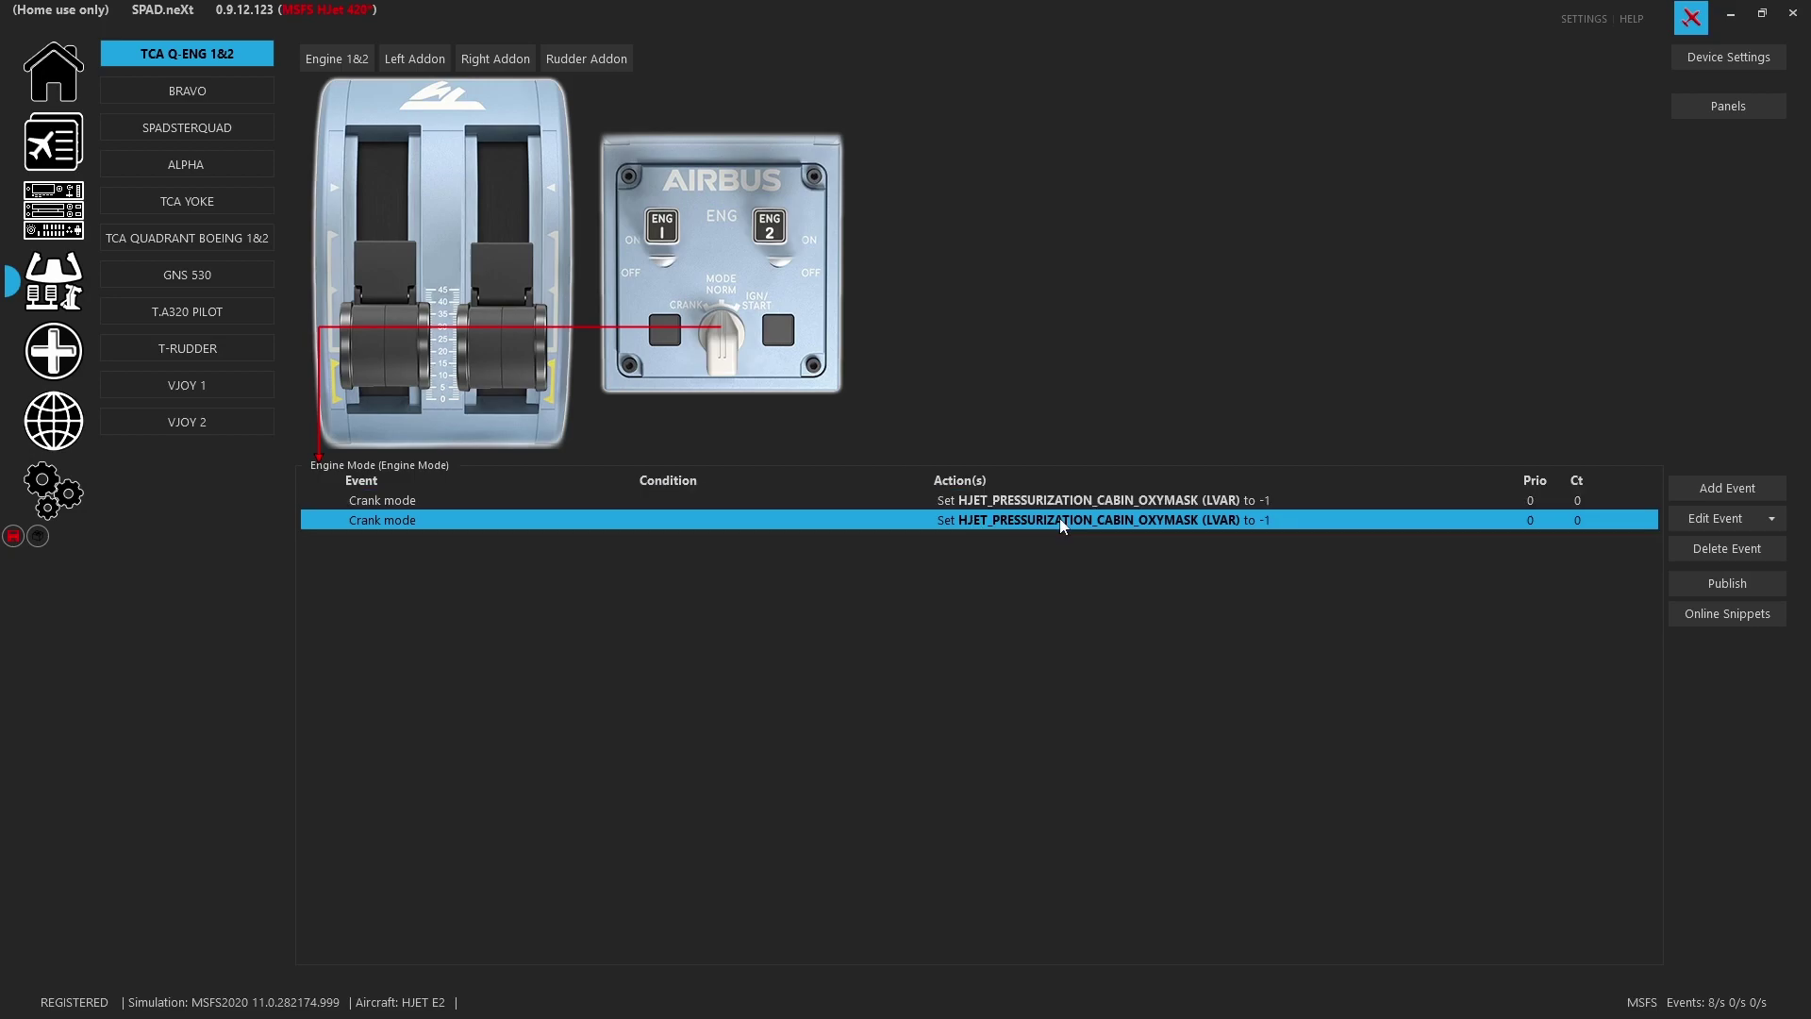
pyautogui.click(1770, 519)
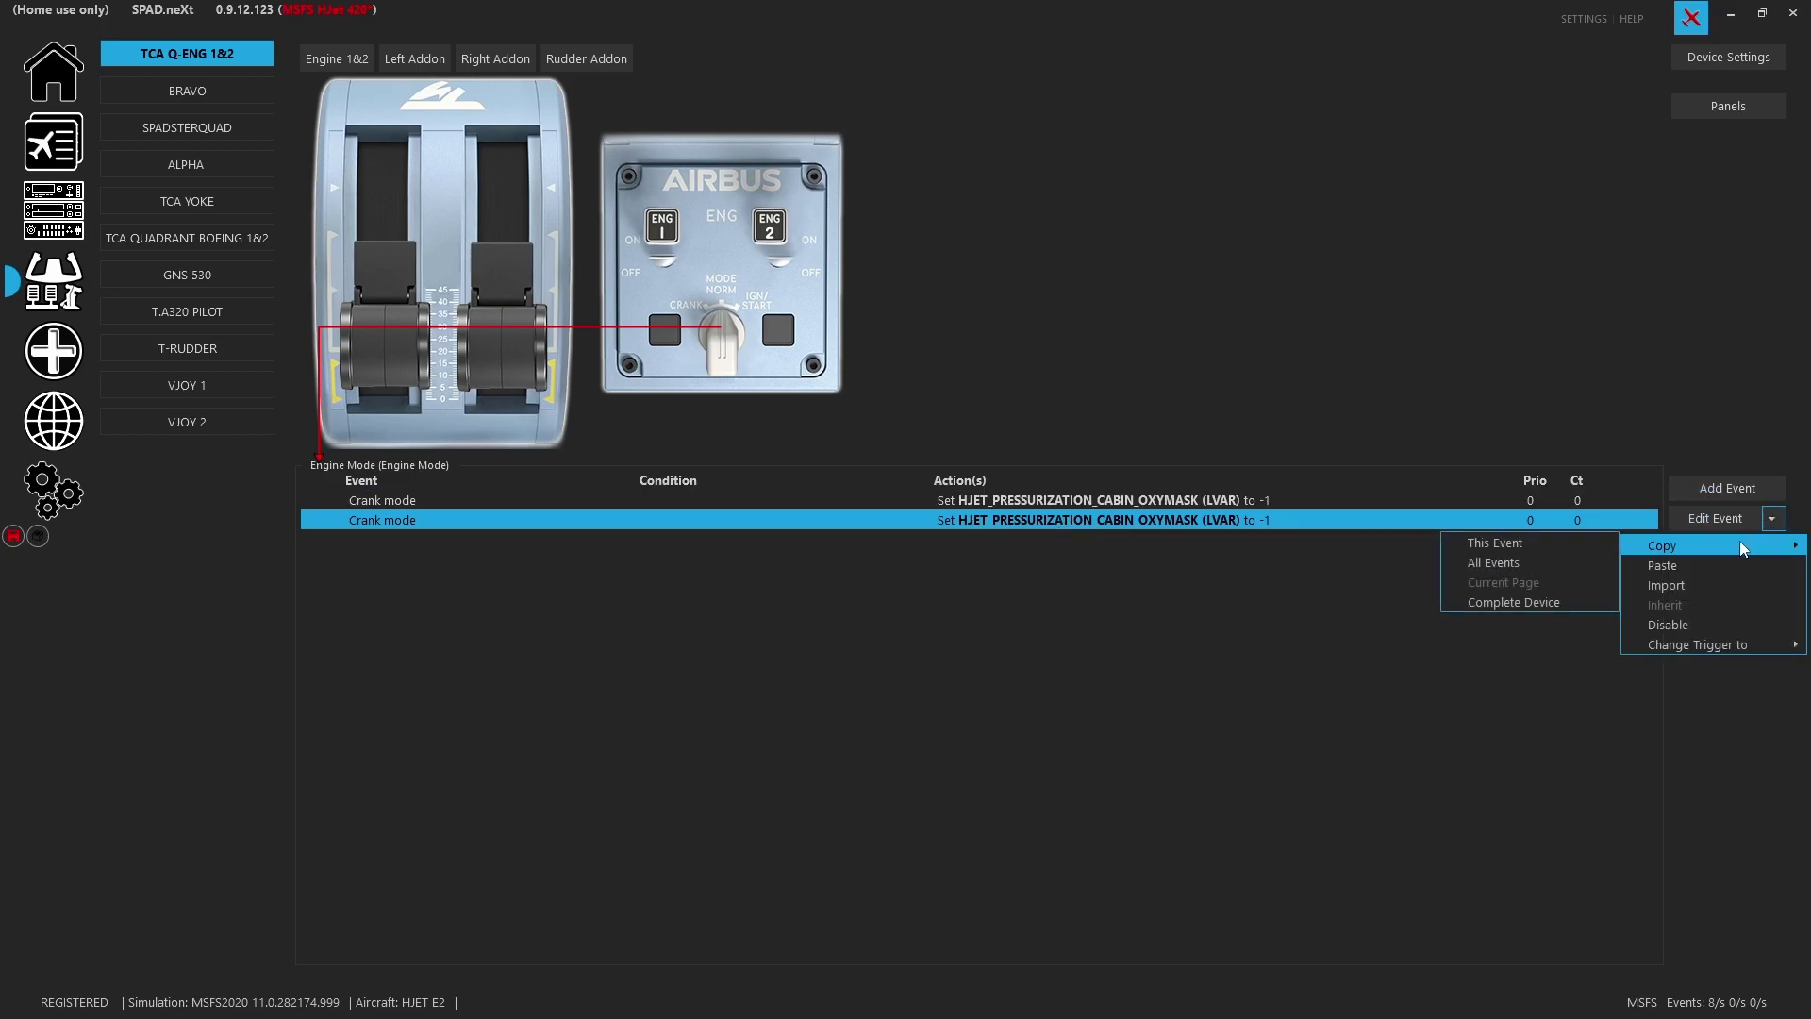
pyautogui.moveTo(1694, 647)
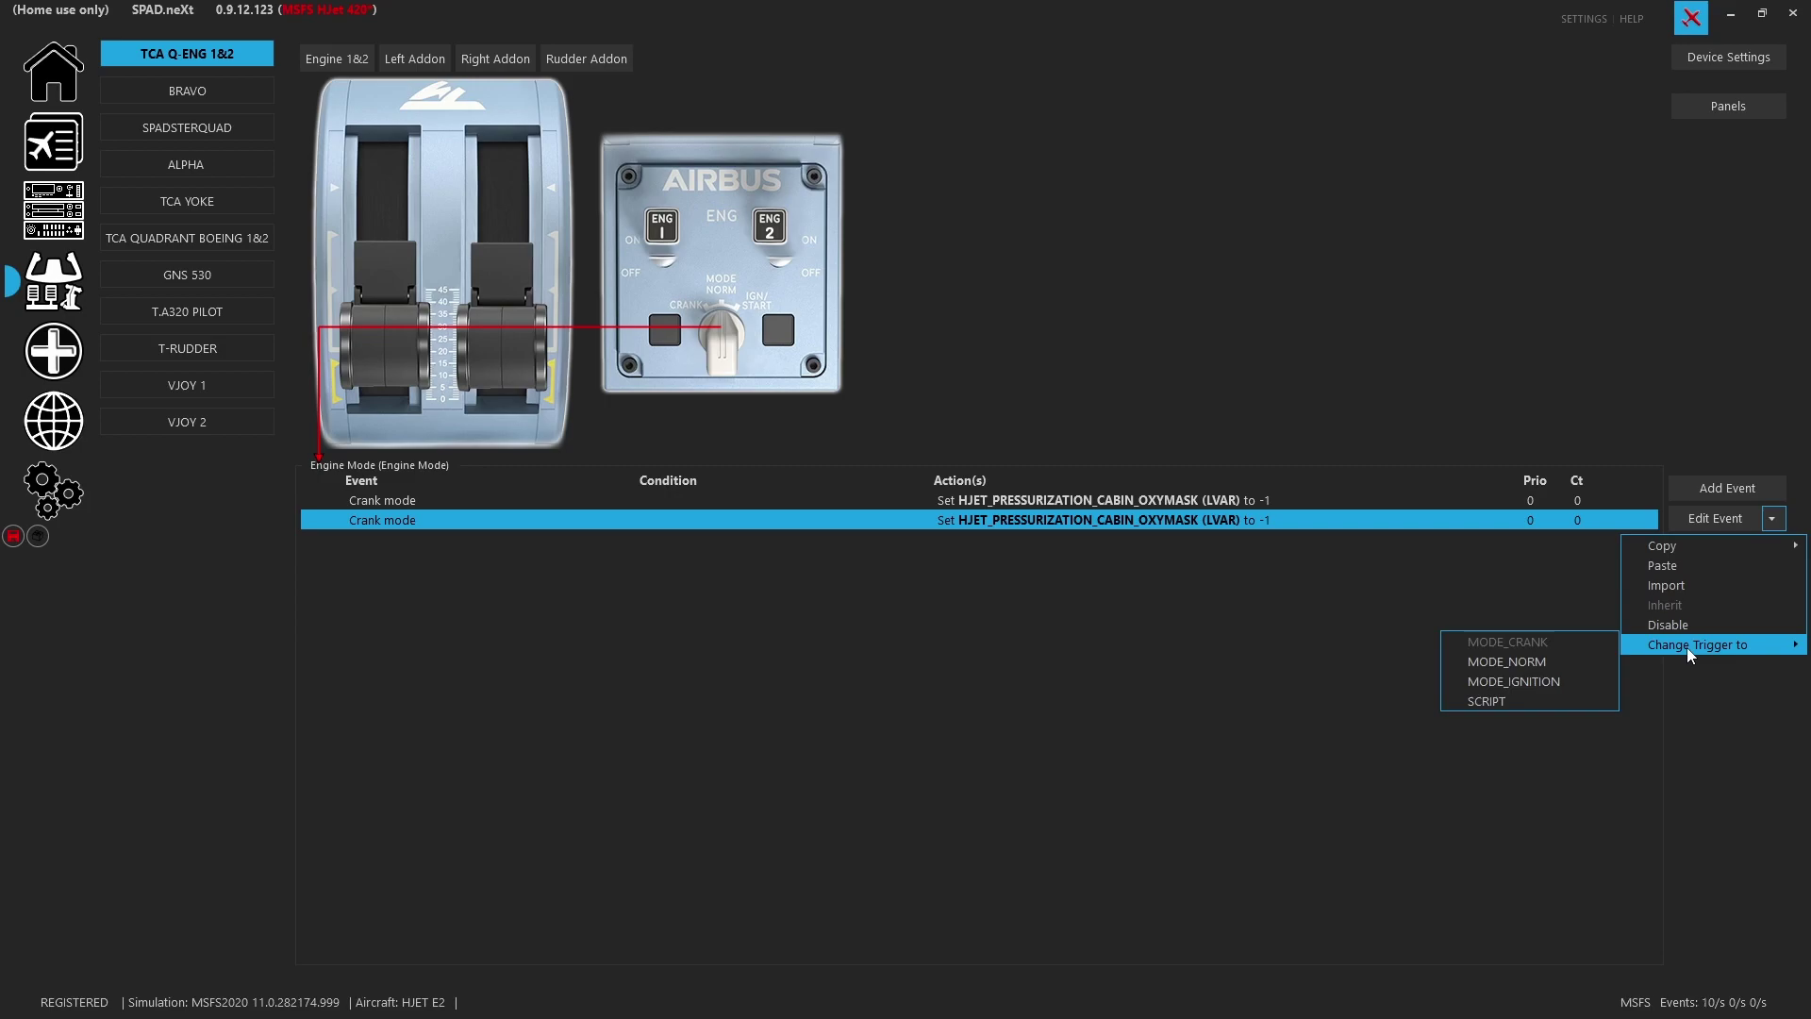
pyautogui.click(1558, 666)
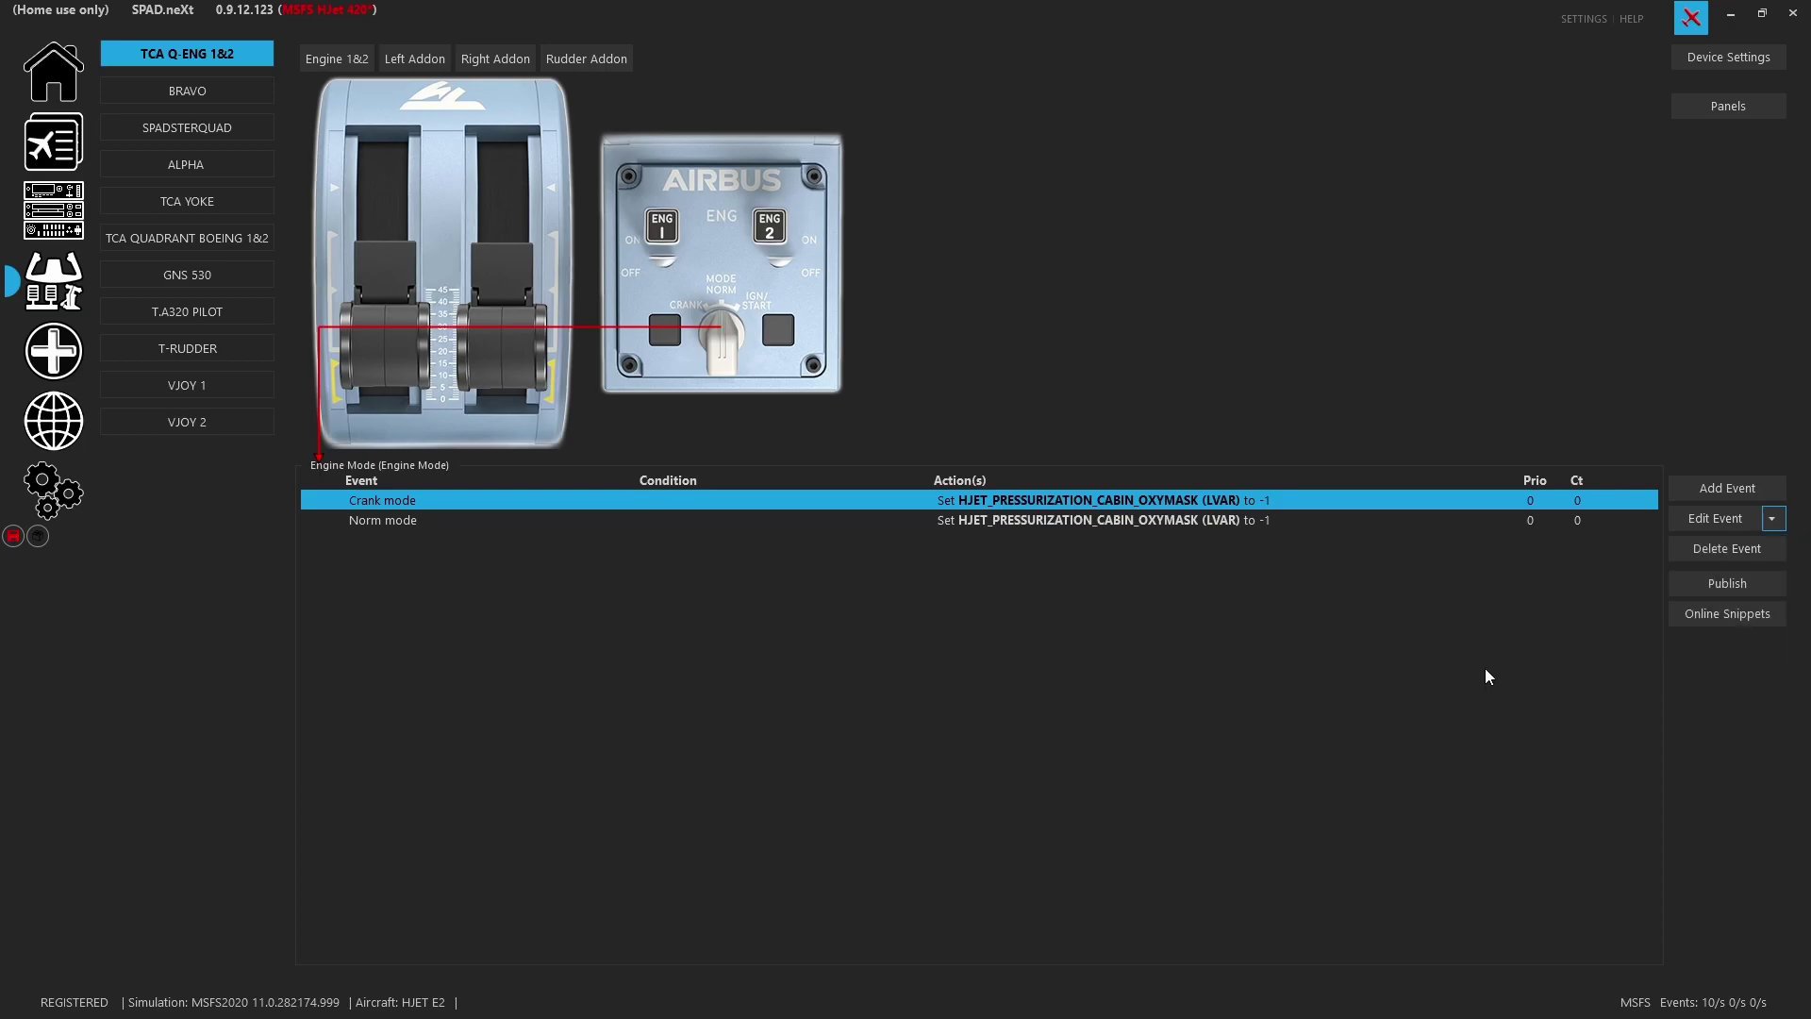
# Step: Set the static value of the Norm mode event's OXYMASK action to 0 and save the event
pyautogui.doubleClick(1098, 525)
pyautogui.click(904, 526)
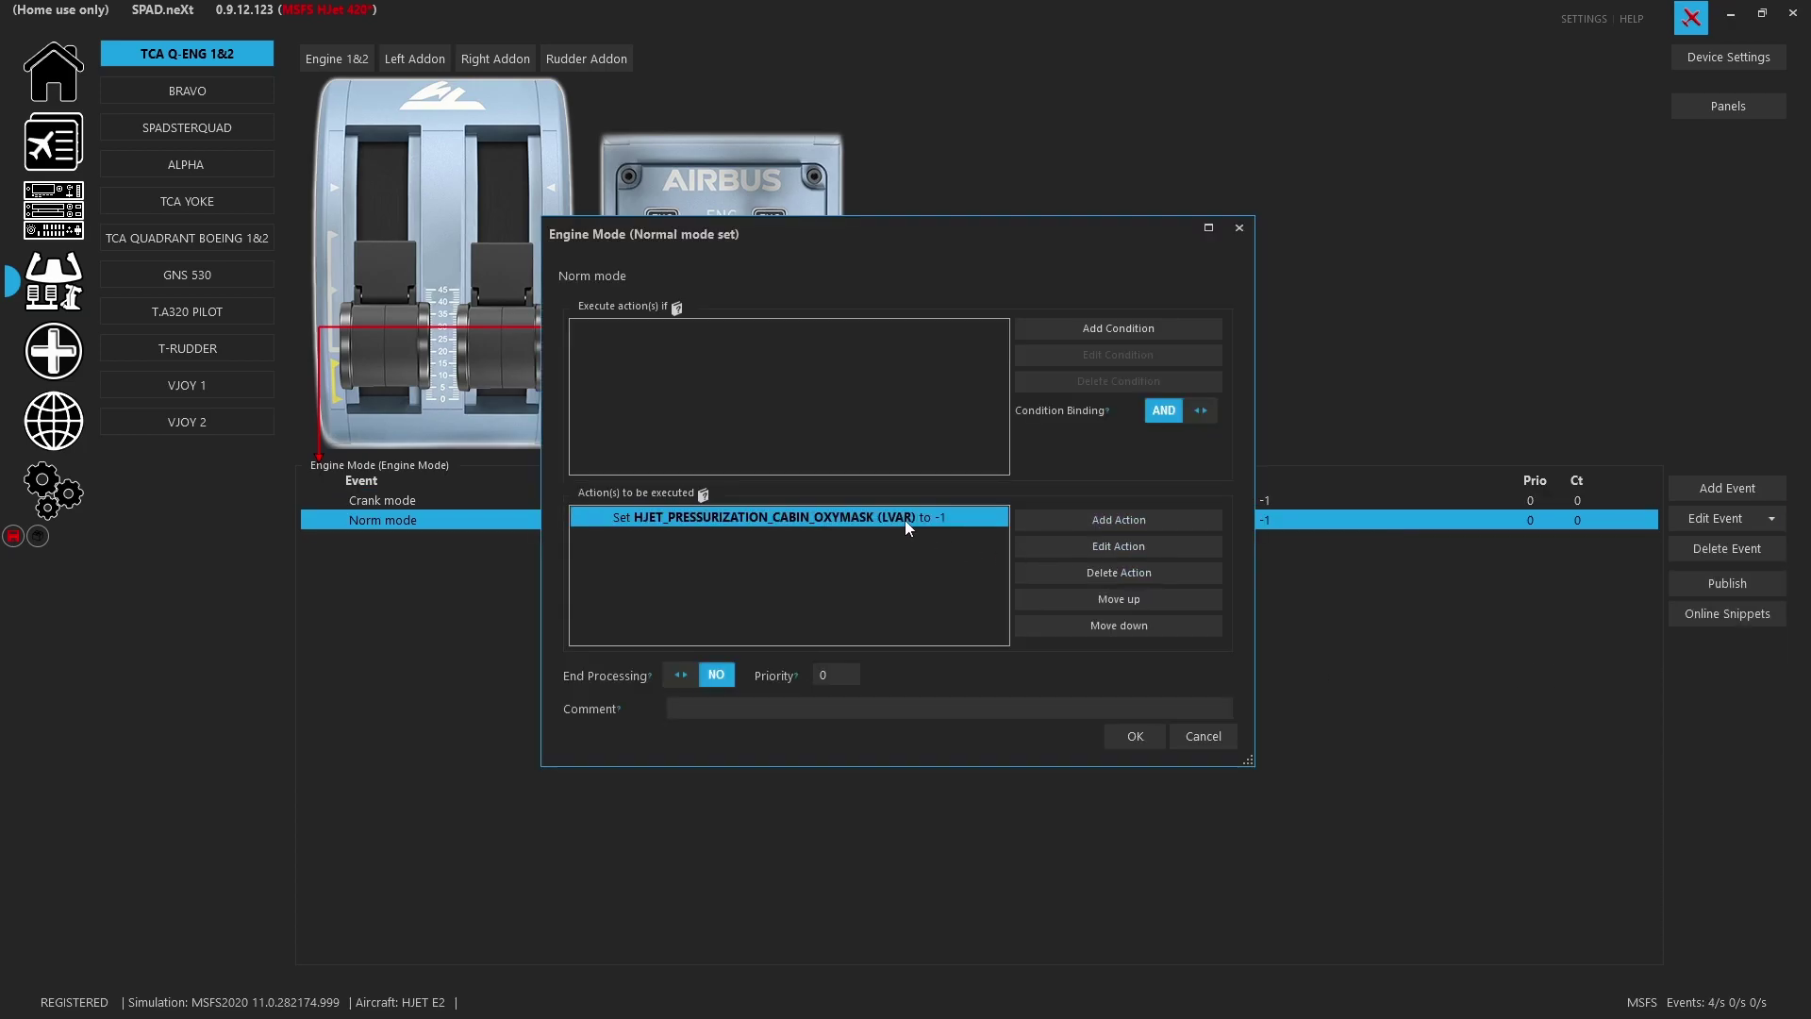
pyautogui.doubleClick(903, 519)
pyautogui.click(904, 430)
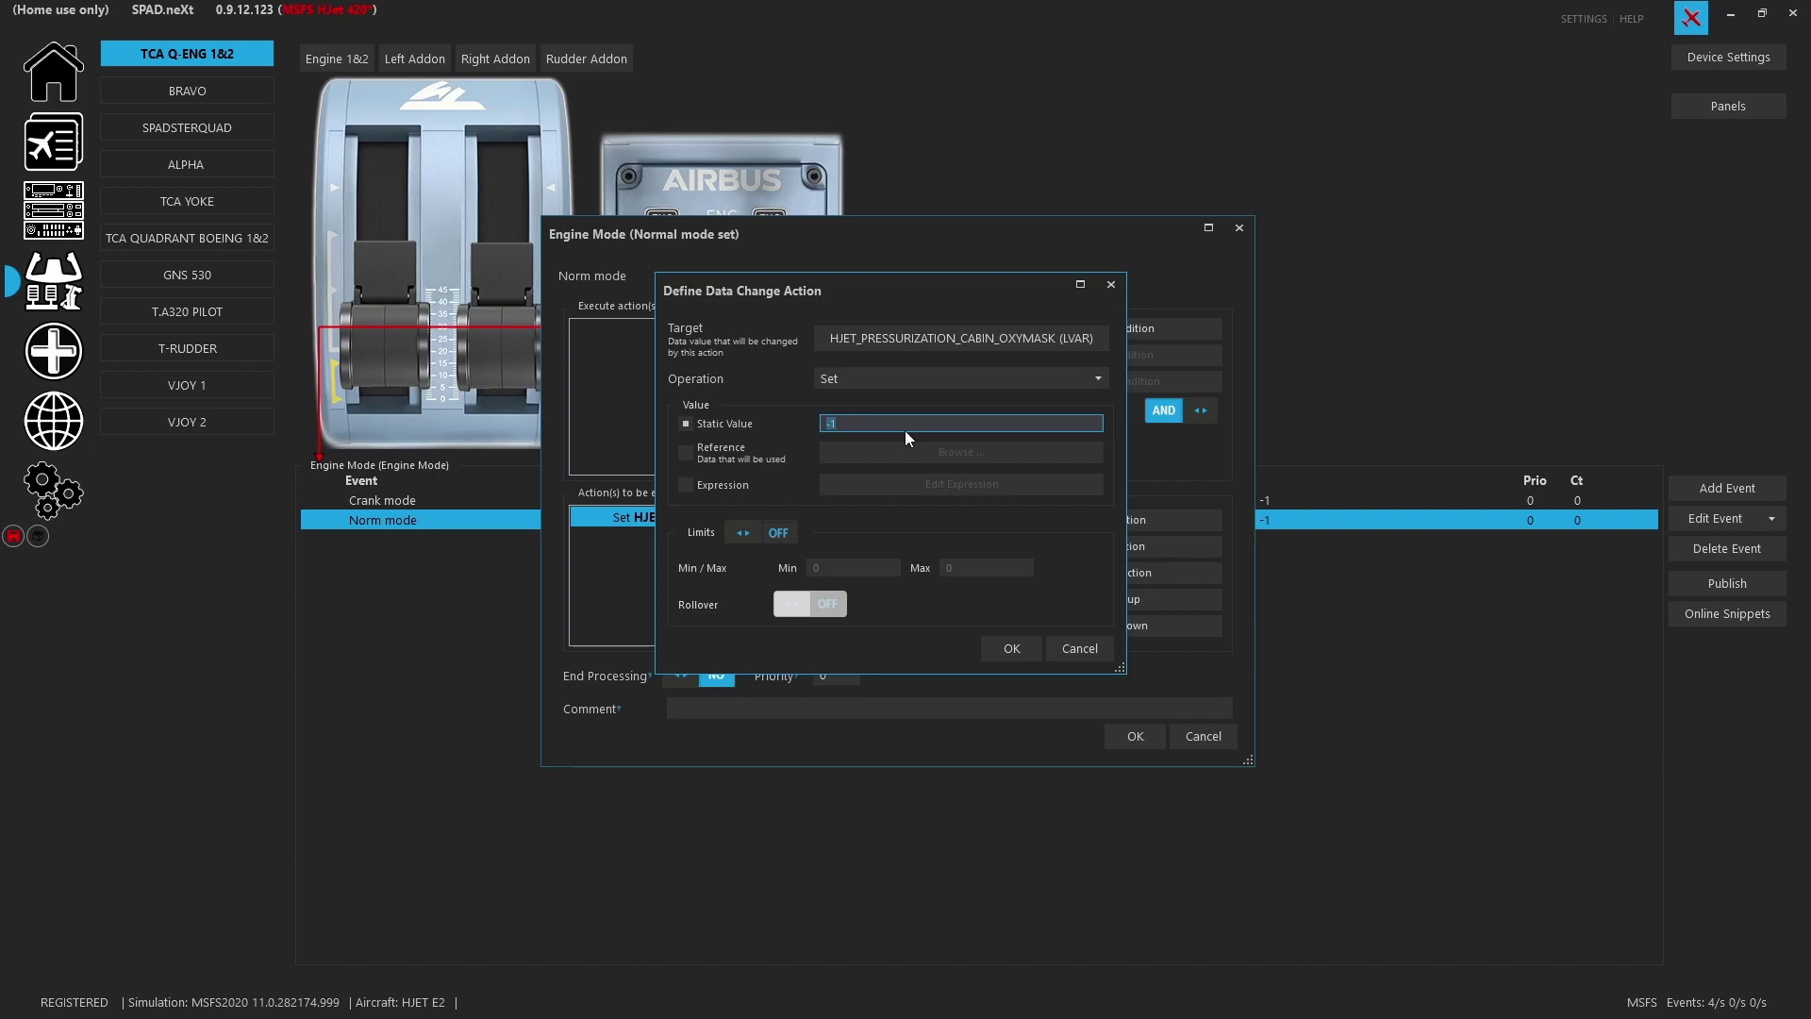
pyautogui.write('0')
pyautogui.click(1014, 652)
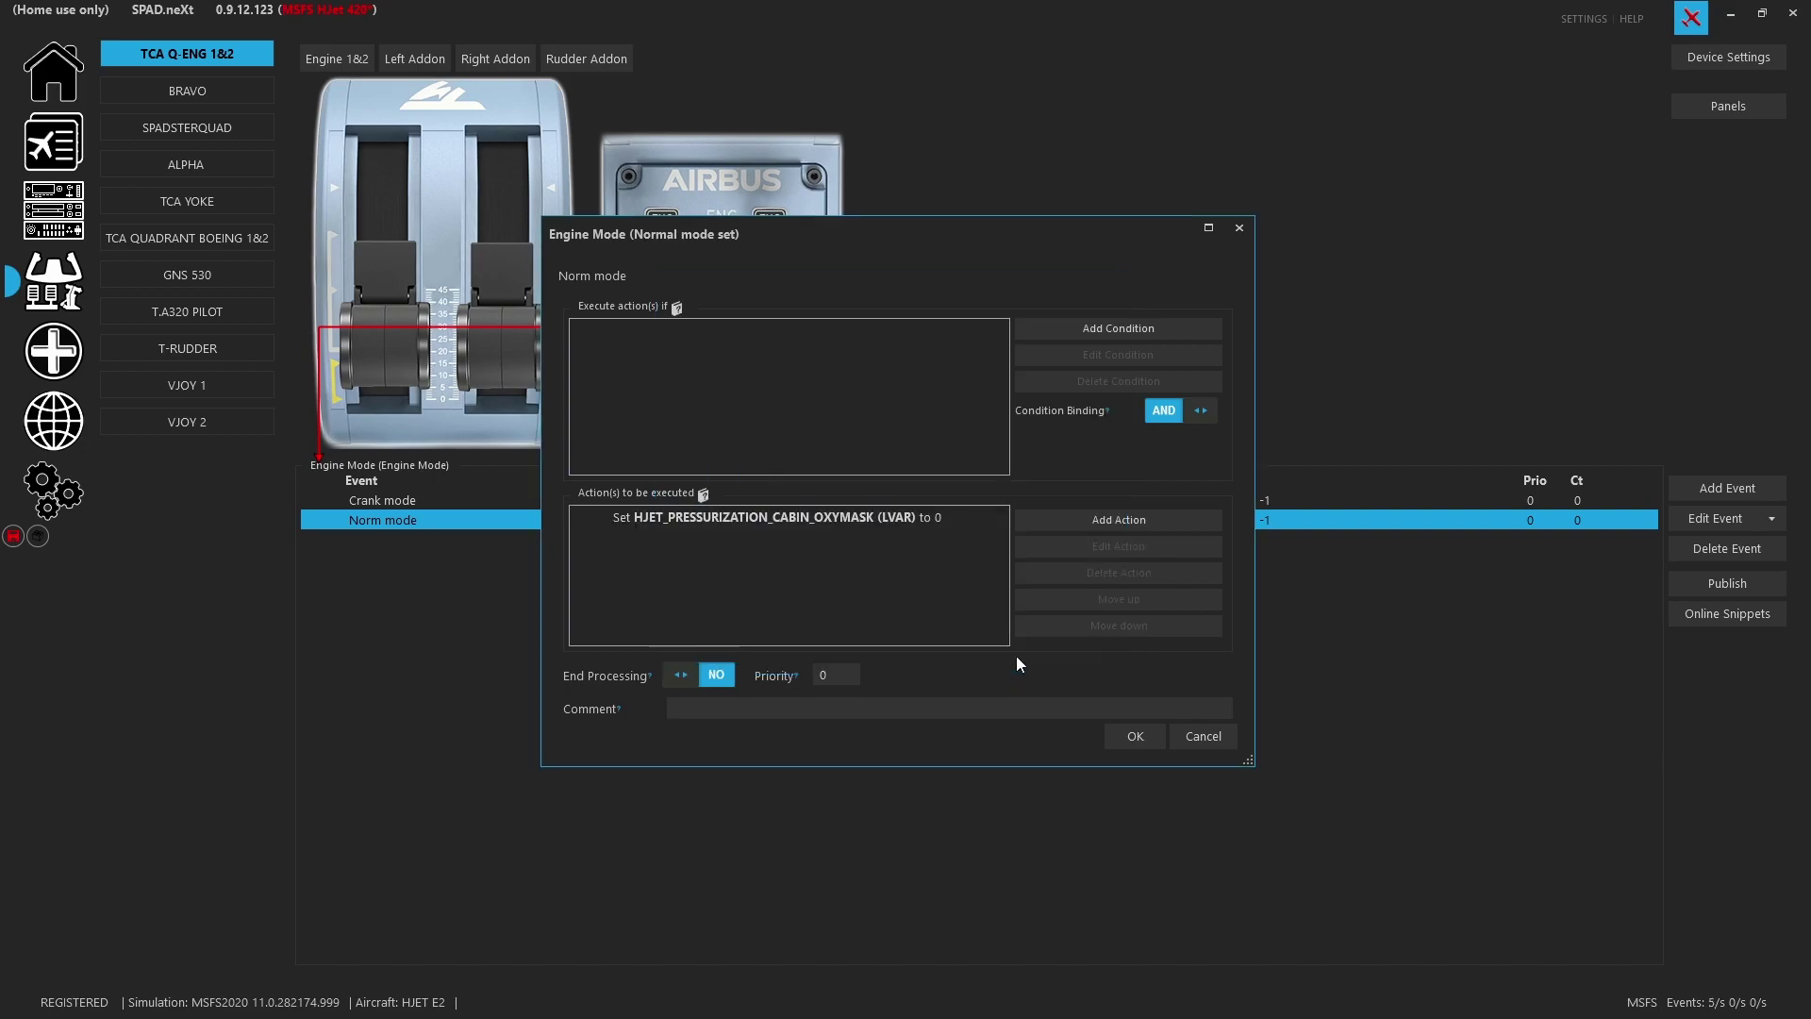
pyautogui.click(1127, 741)
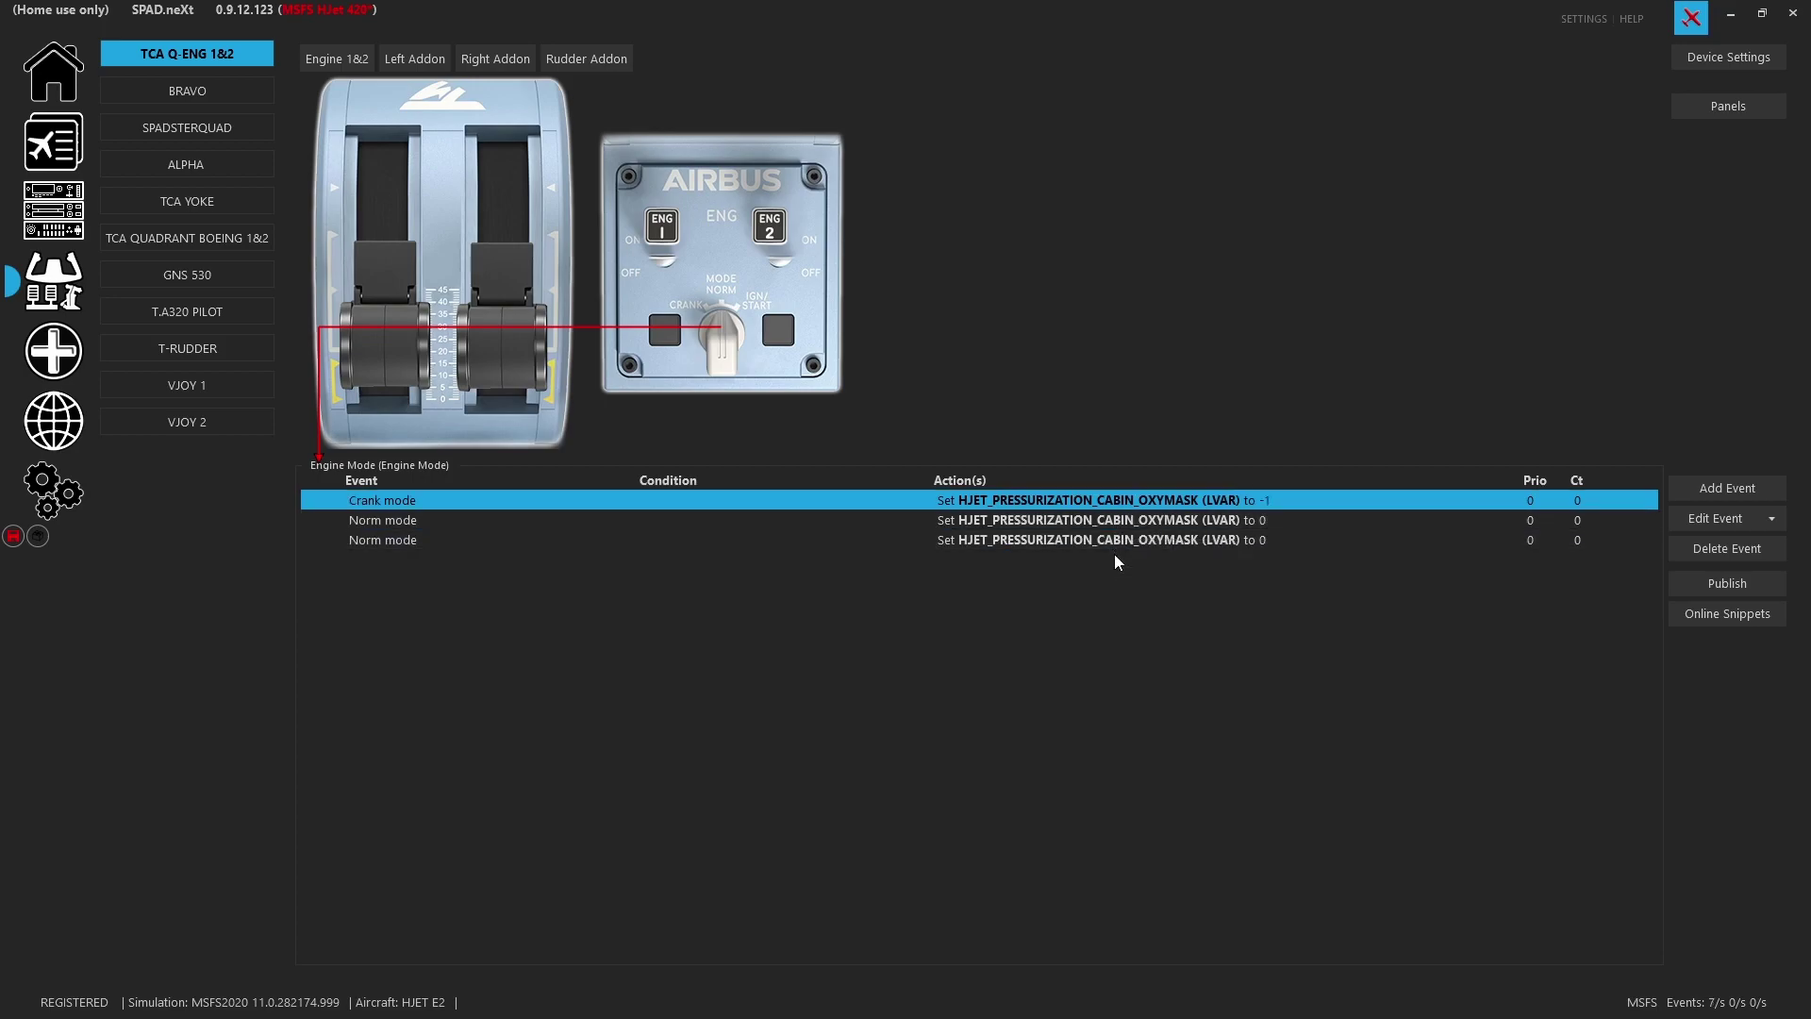
# Step: Duplicate the Norm mode event and change the copy's trigger to MODE_IGNITION
pyautogui.click(1120, 542)
pyautogui.click(1772, 522)
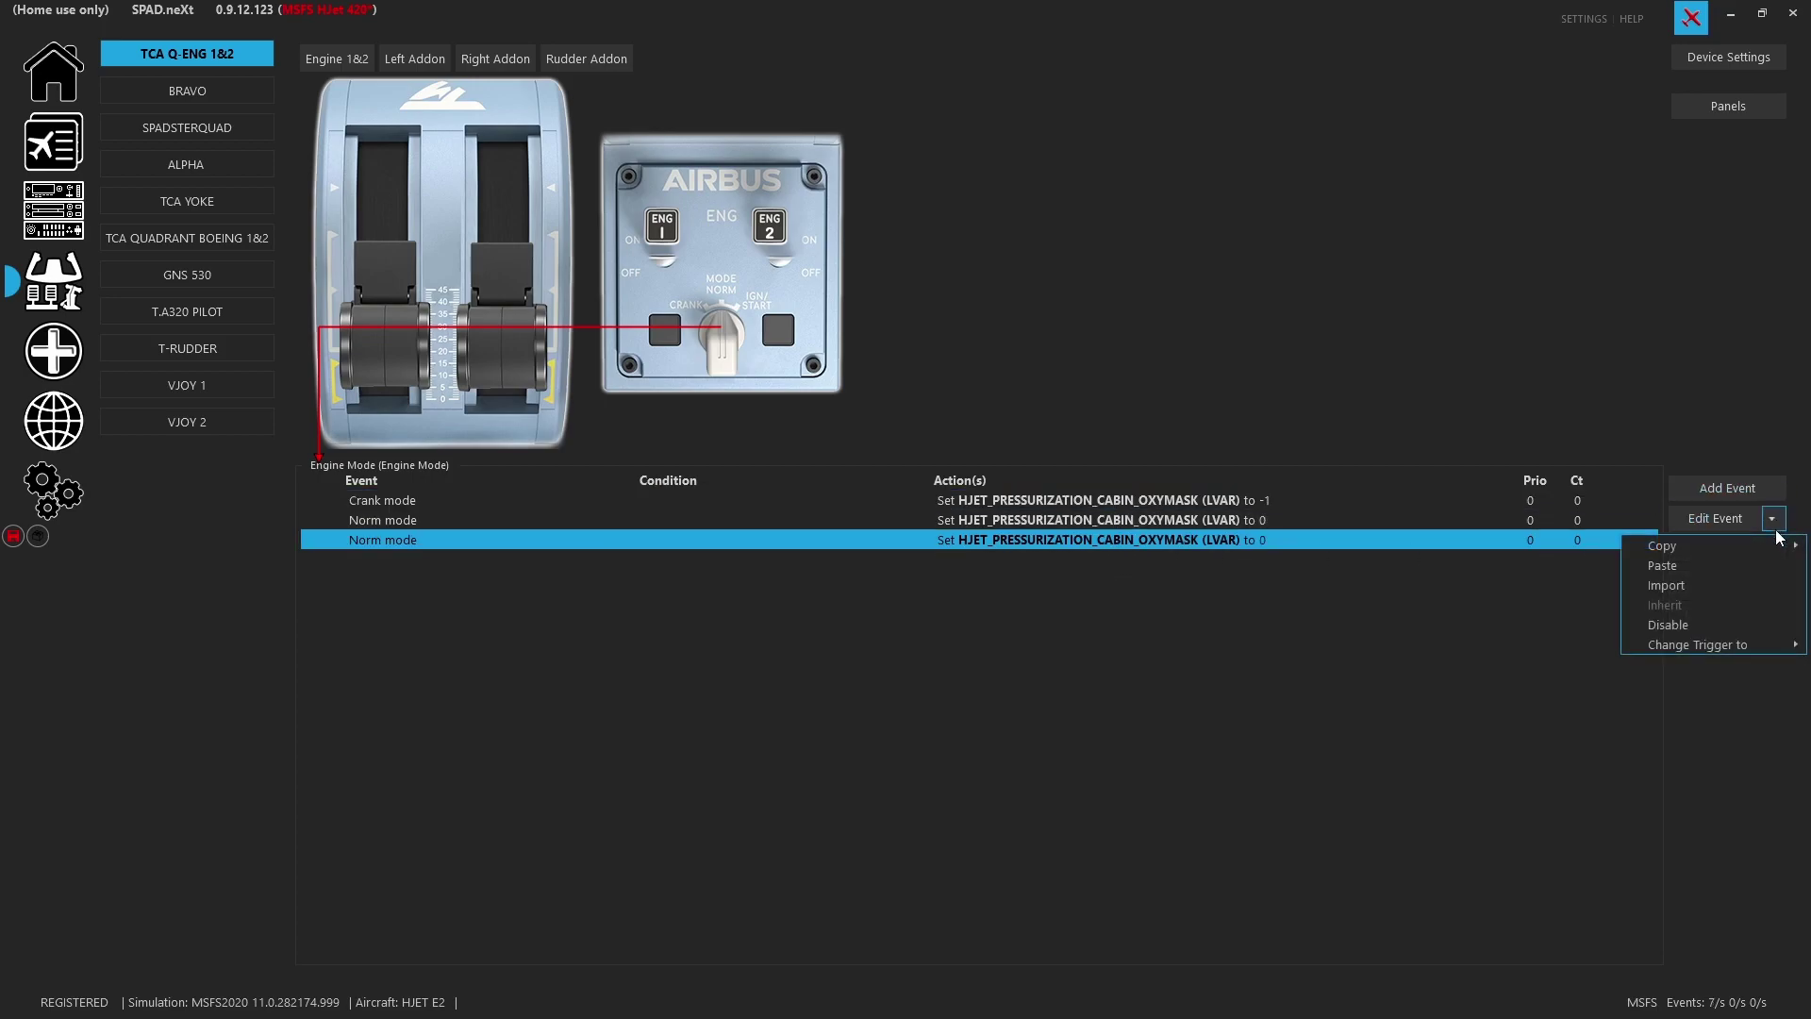
pyautogui.moveTo(1698, 644)
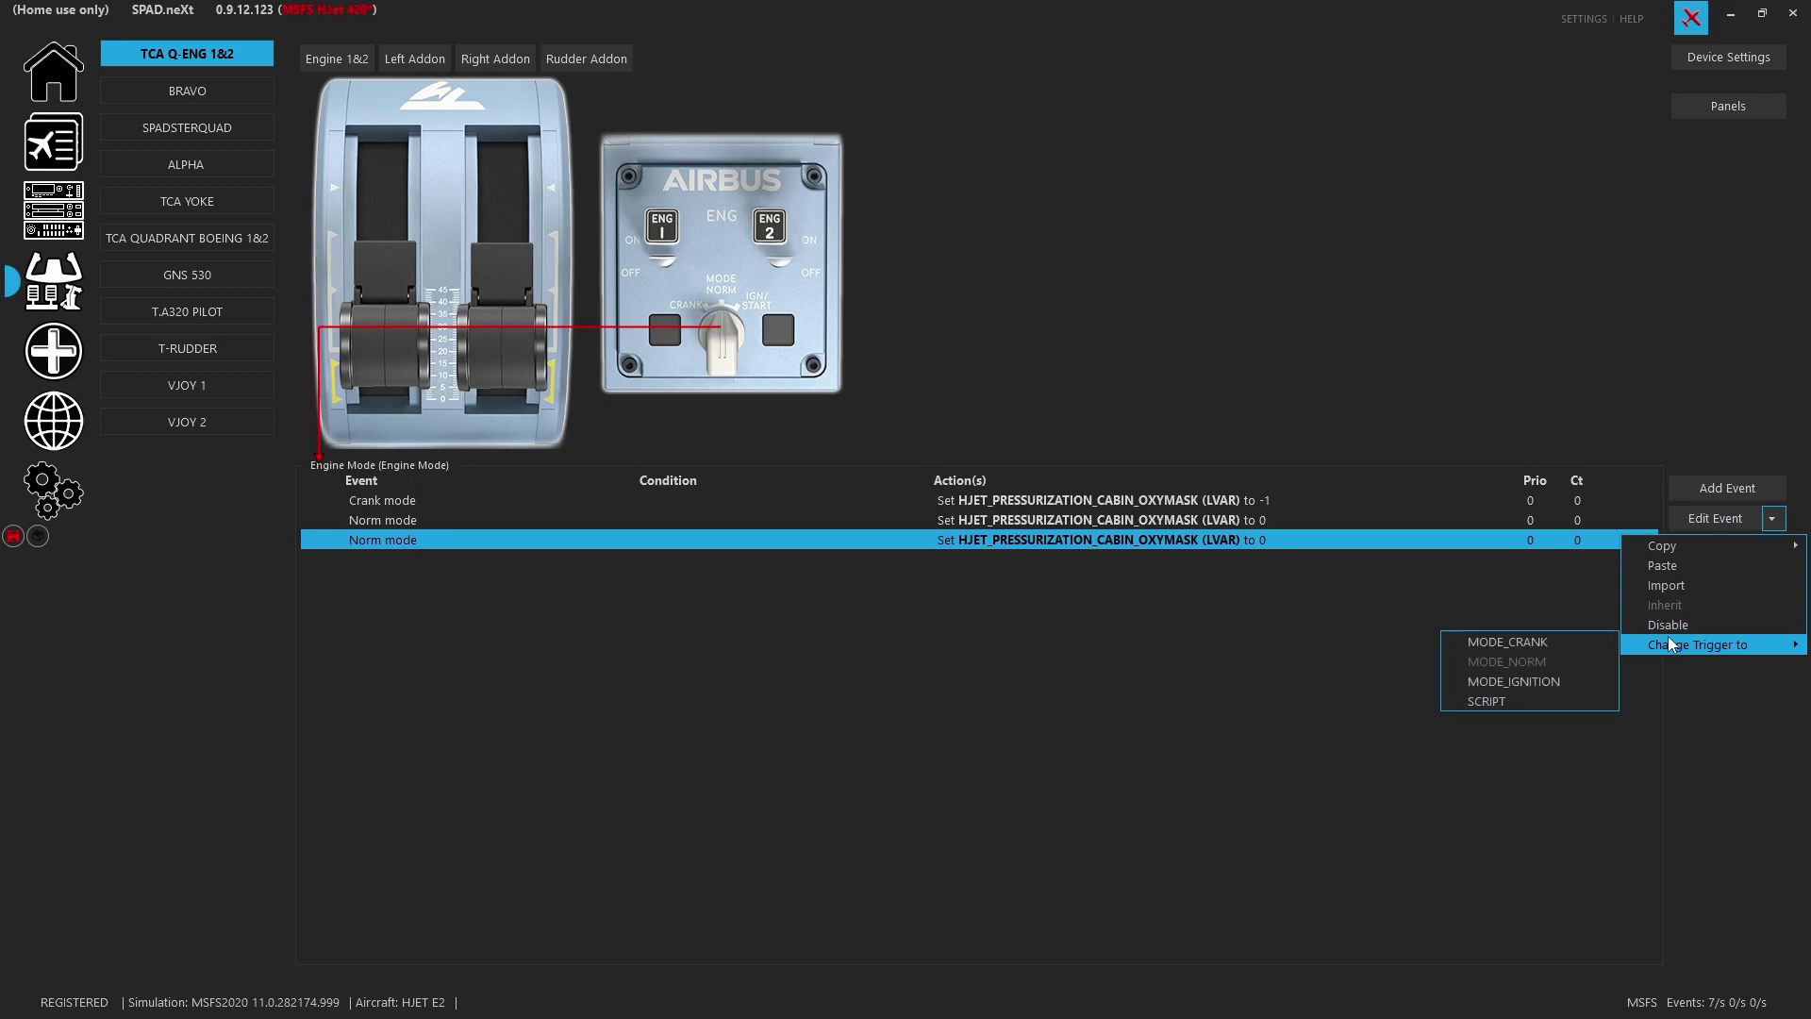
pyautogui.click(1547, 684)
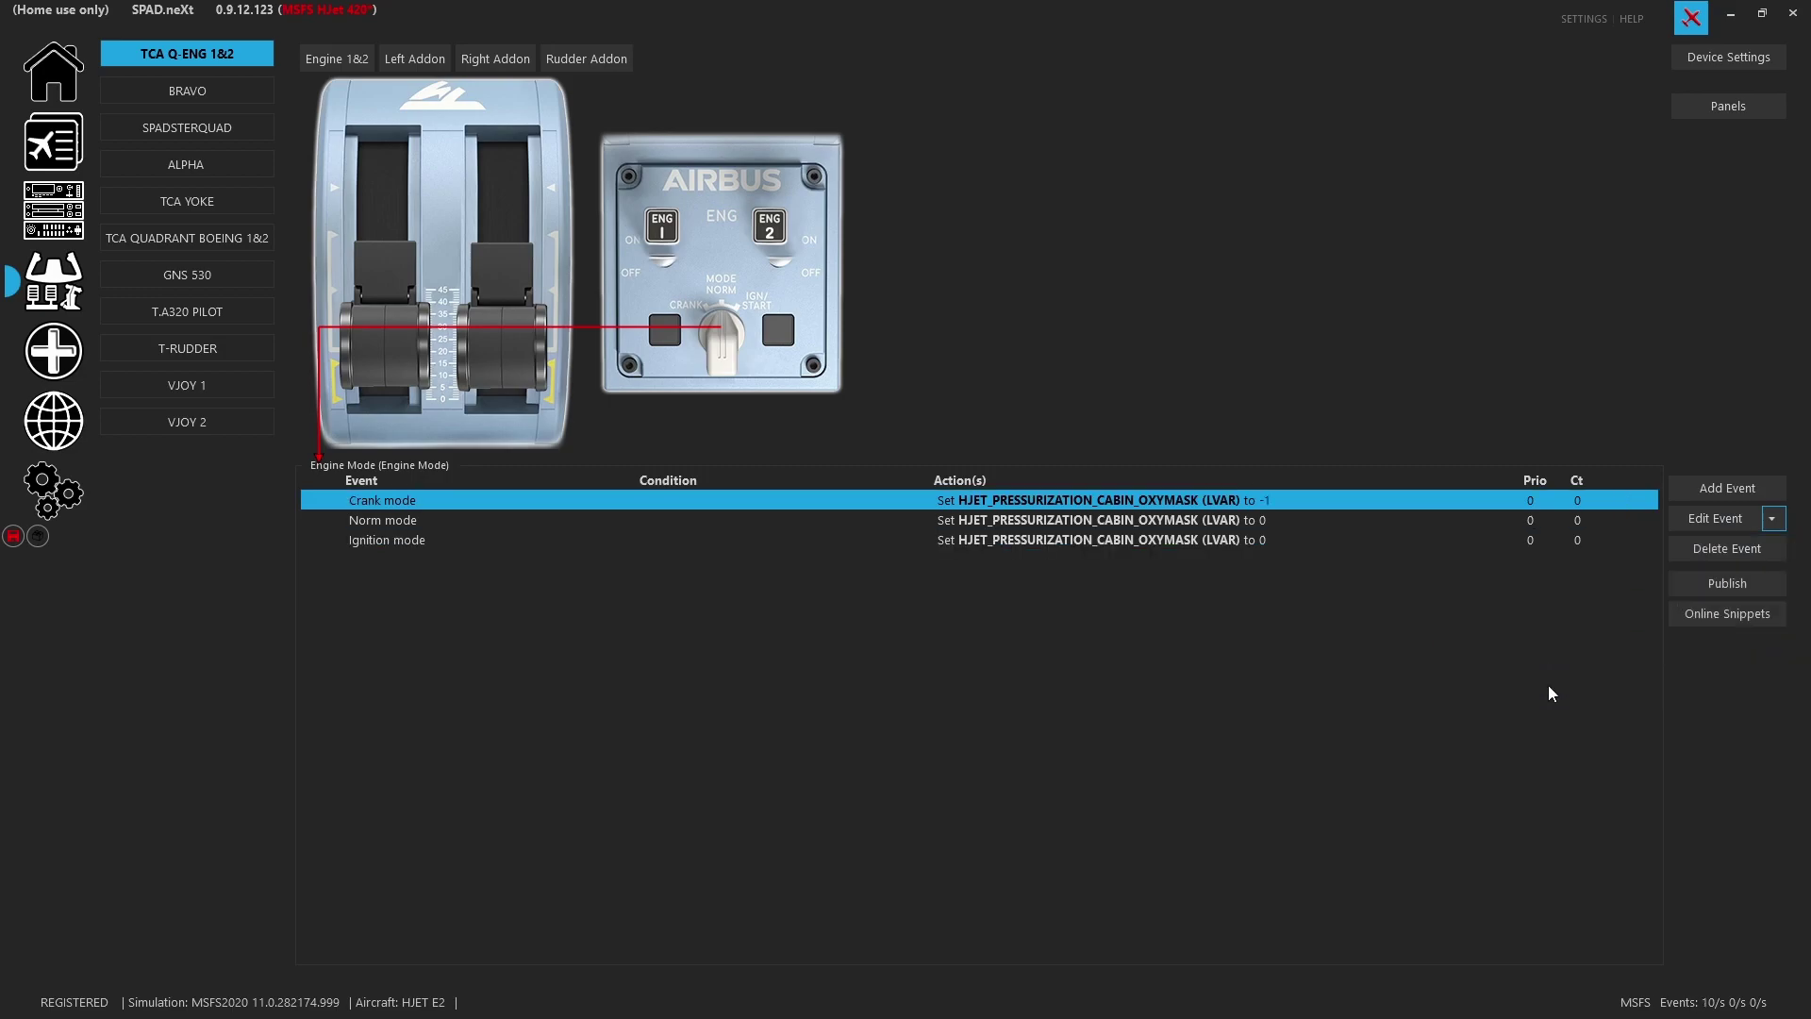
# Step: Set the static value of the Ignition mode event's OXYMASK action to 1, then save the event and the profile
pyautogui.click(1100, 539)
pyautogui.doubleClick(1101, 540)
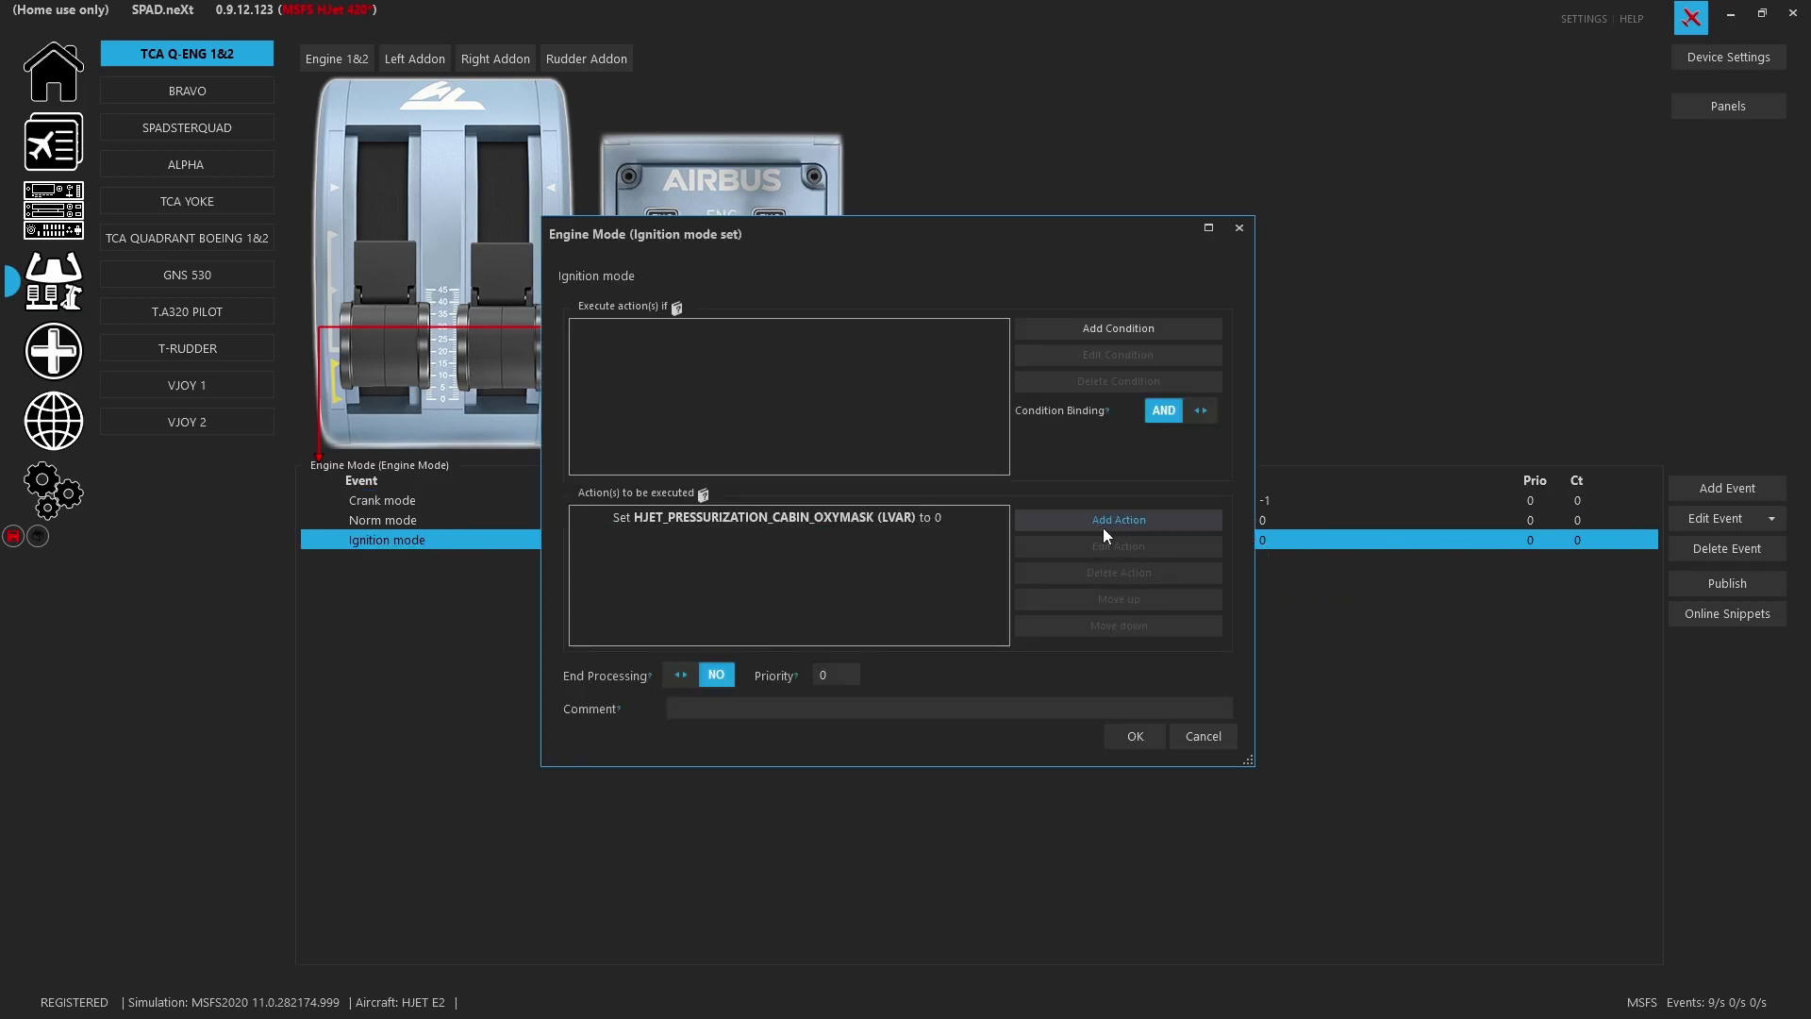
pyautogui.doubleClick(939, 520)
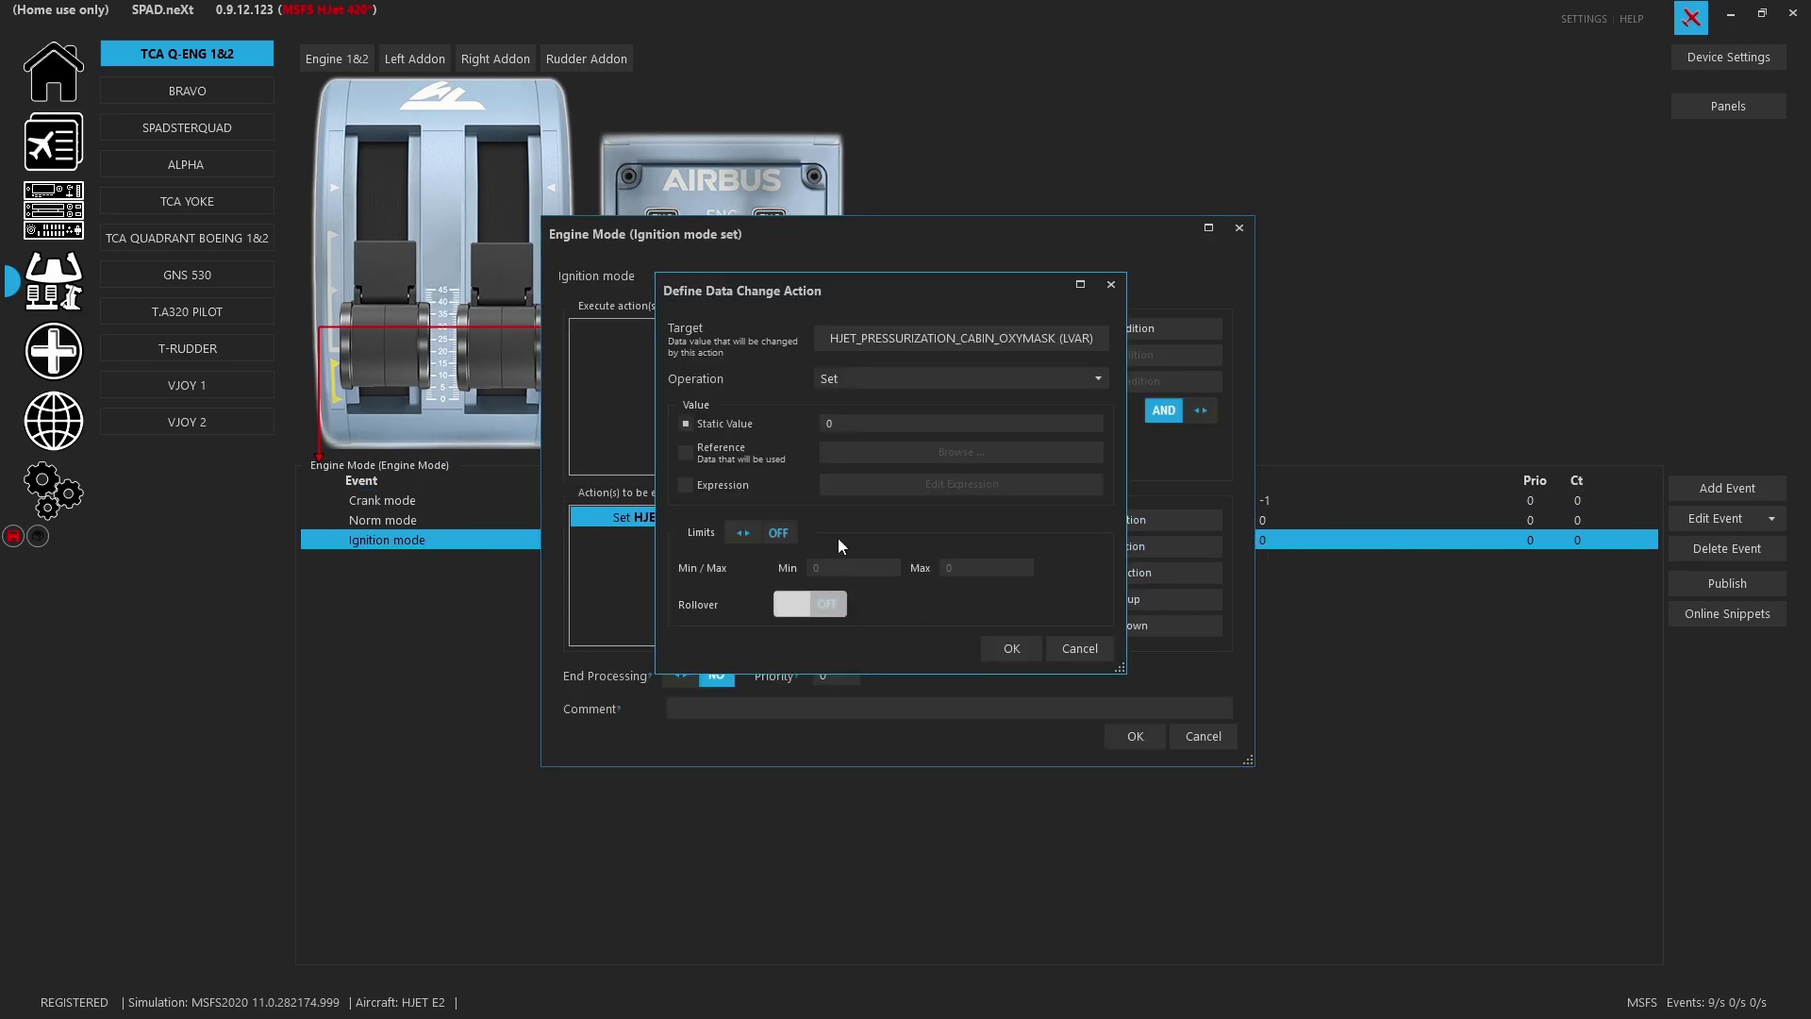
pyautogui.click(850, 426)
pyautogui.write('1')
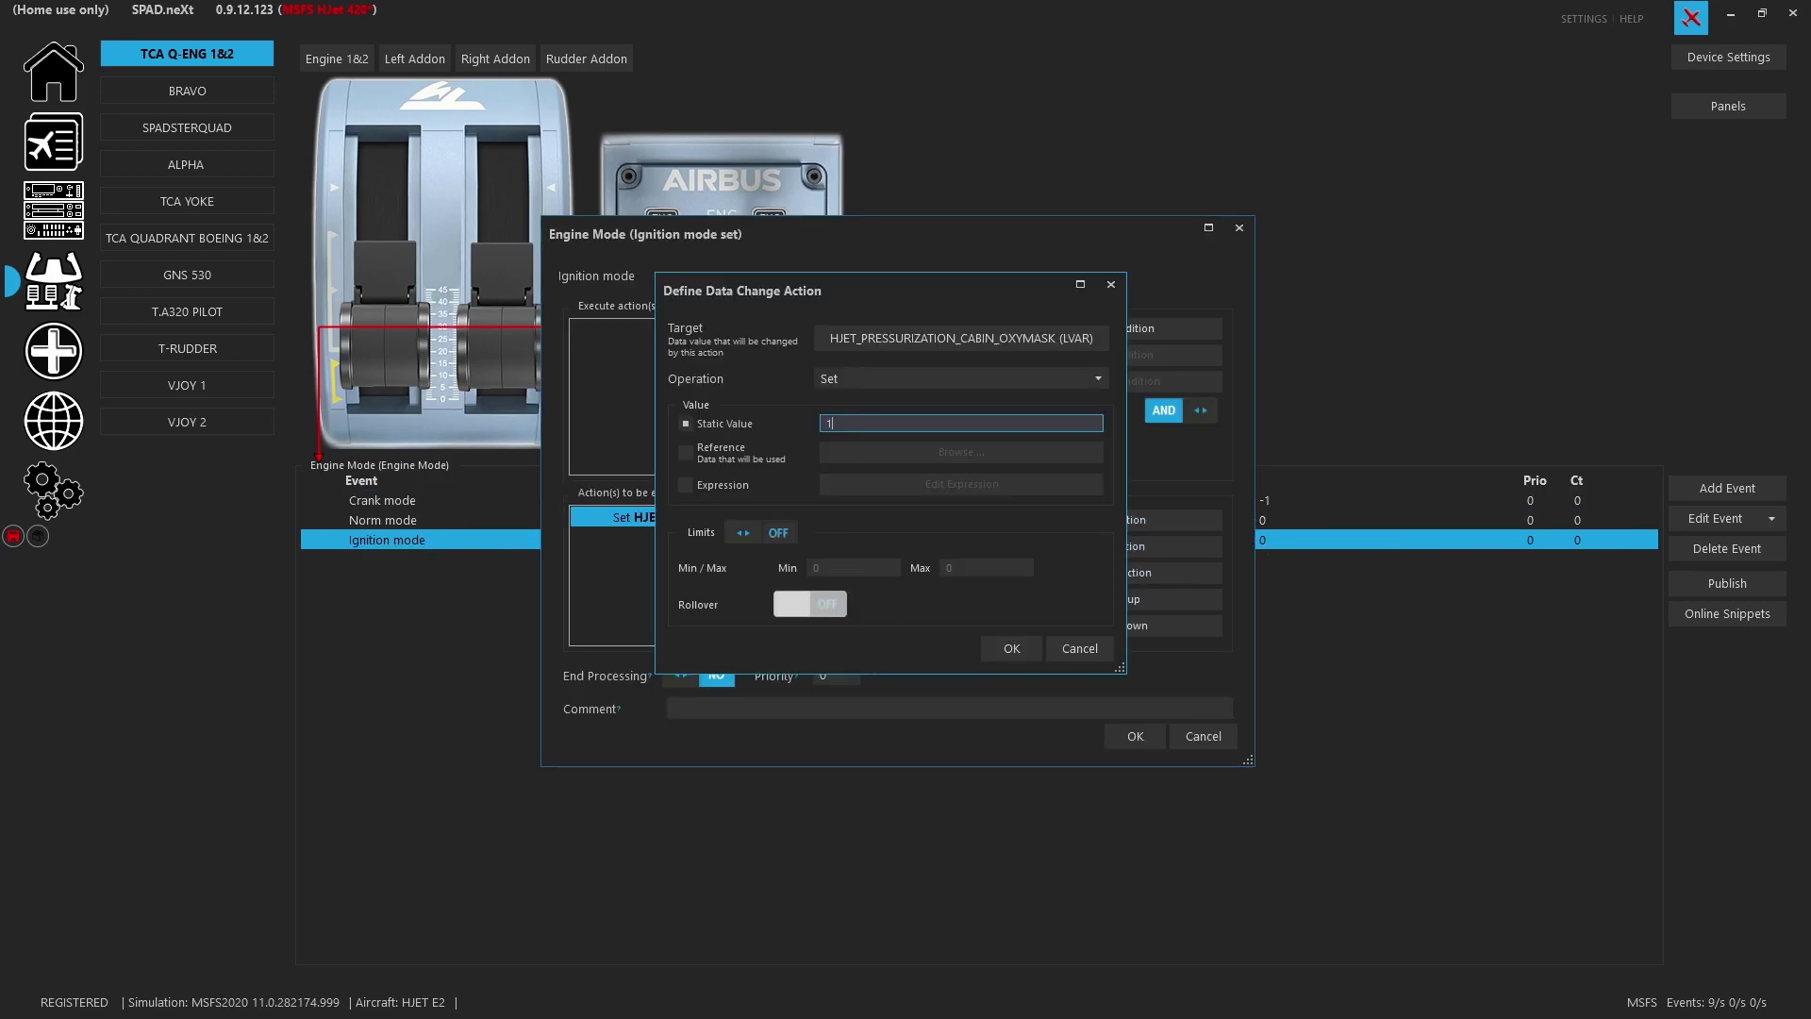
pyautogui.click(1006, 648)
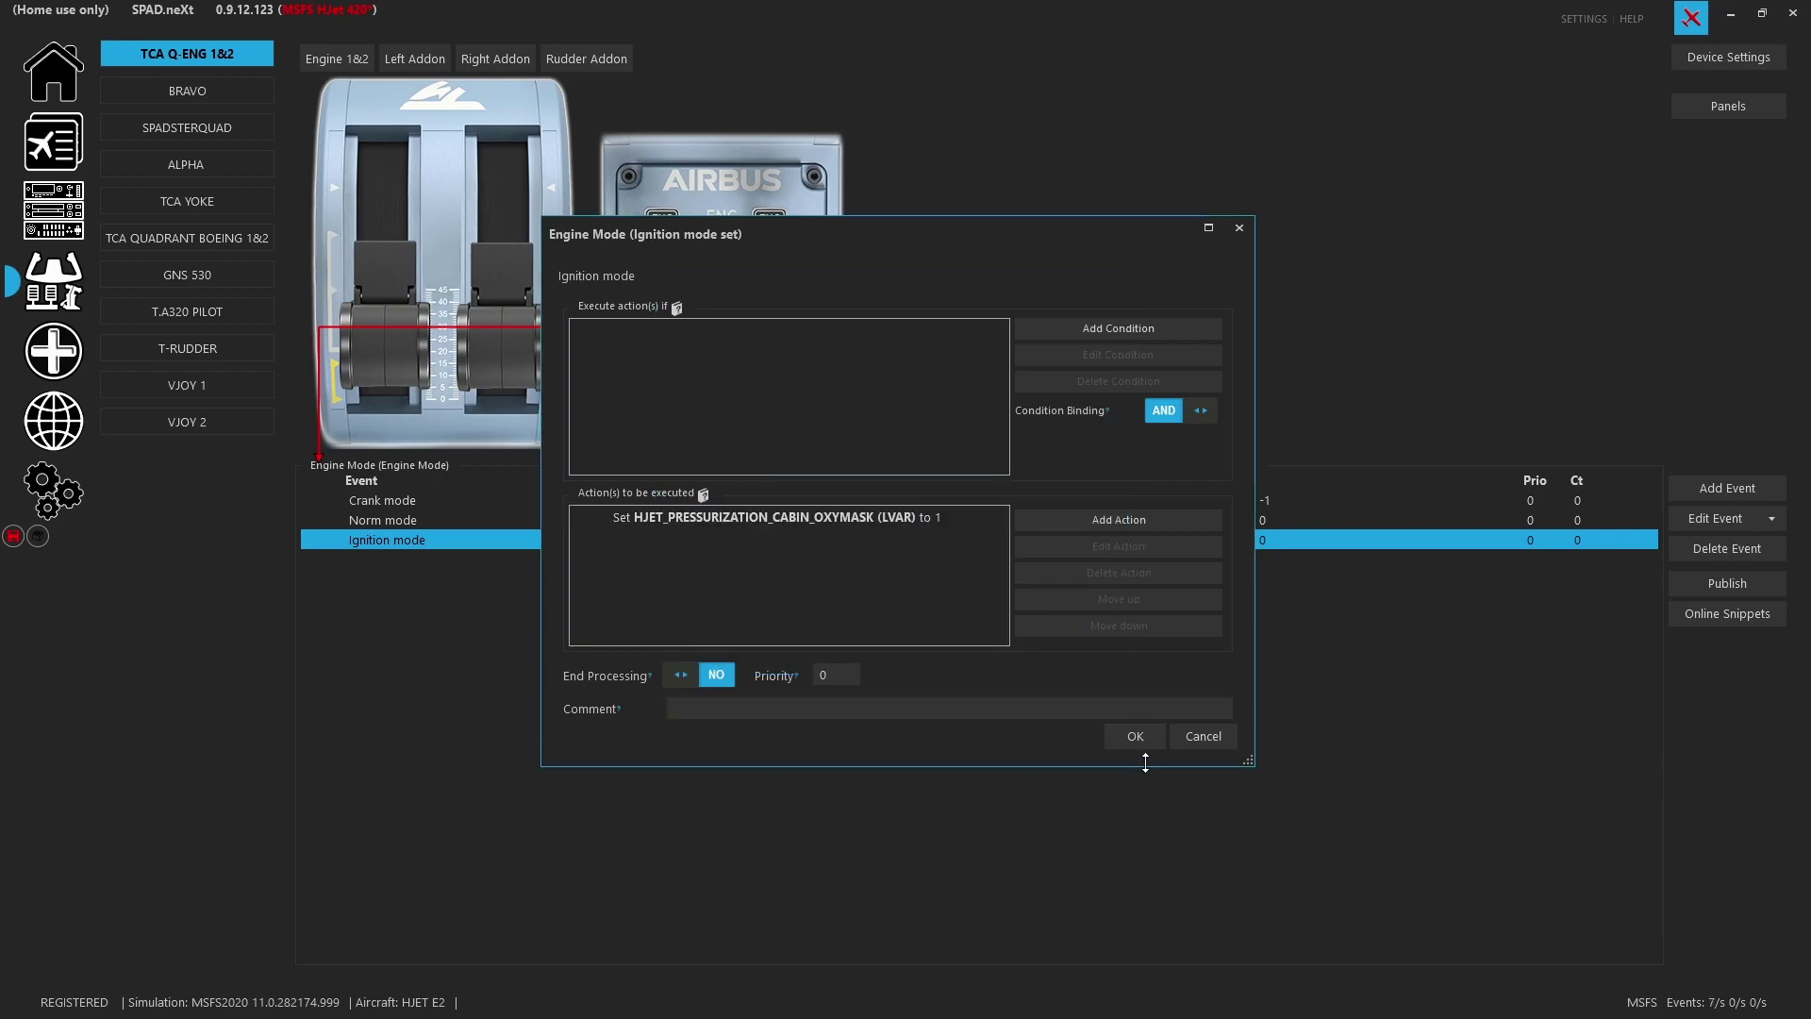
pyautogui.click(1134, 736)
pyautogui.click(13, 537)
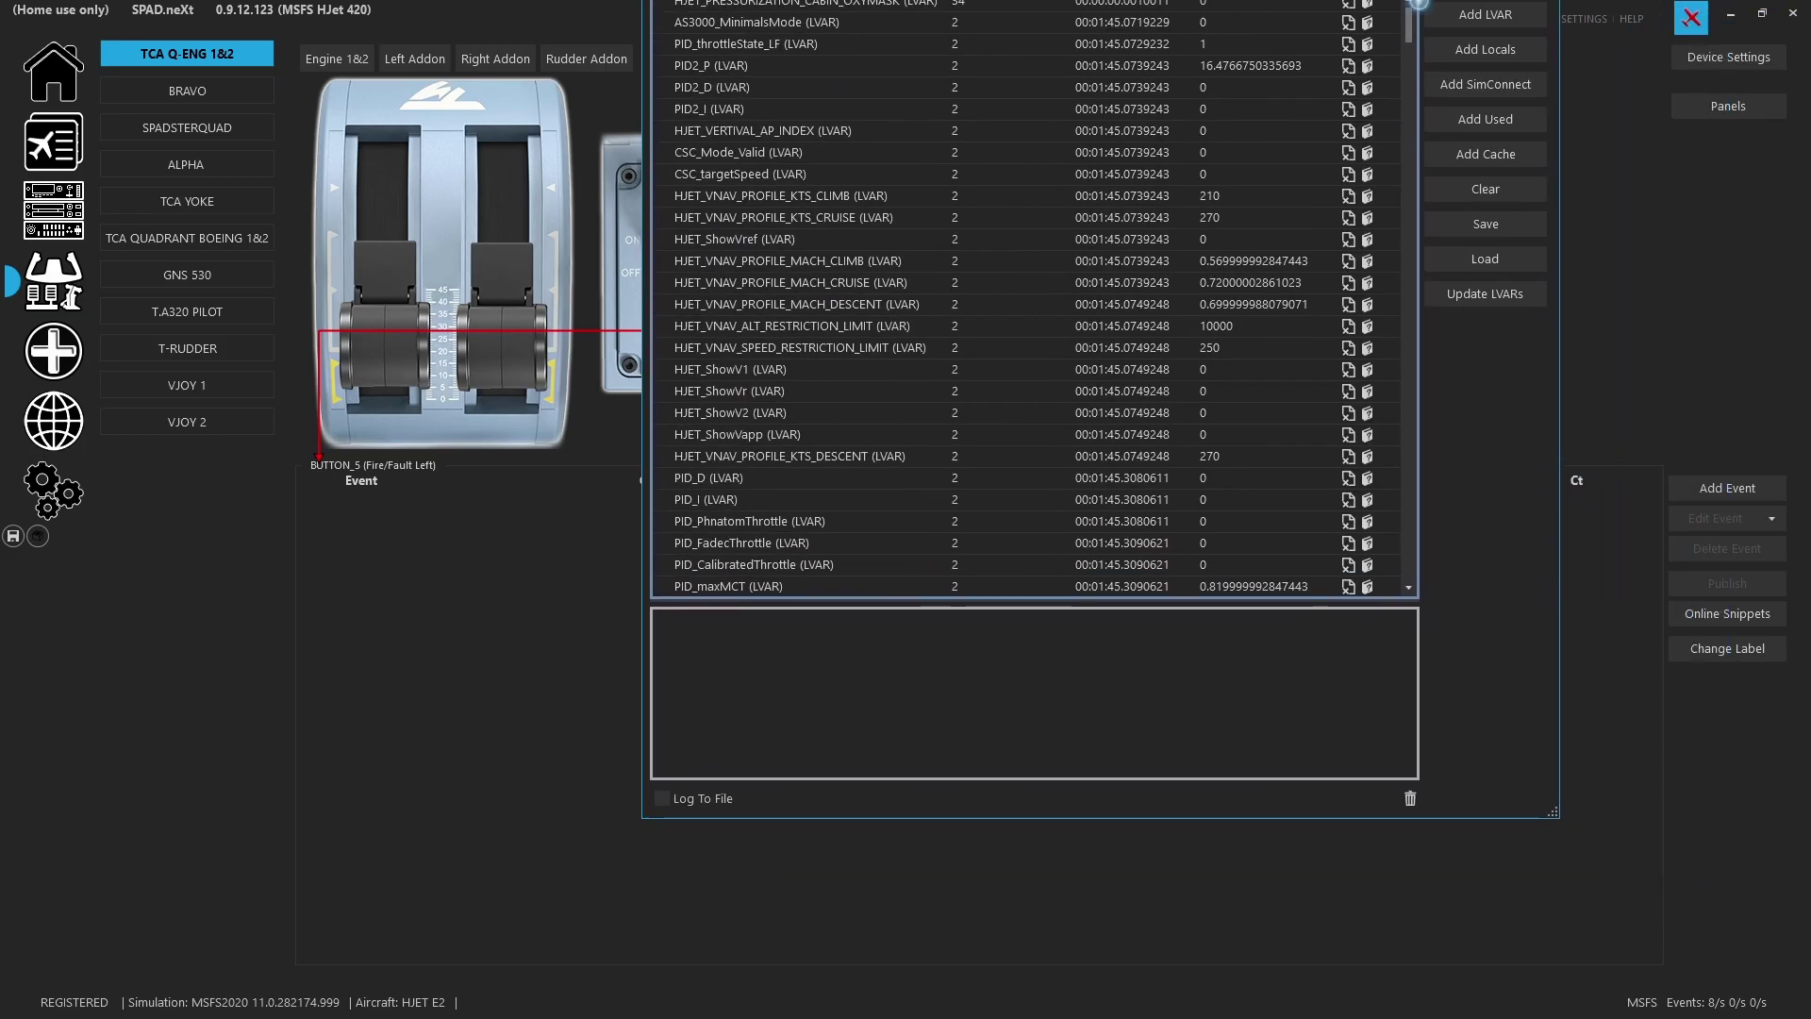
# Step: Move the monitor window so that its title and full variable list are in view
pyautogui.moveTo(1294, 5); pyautogui.dragTo(1425, 85)
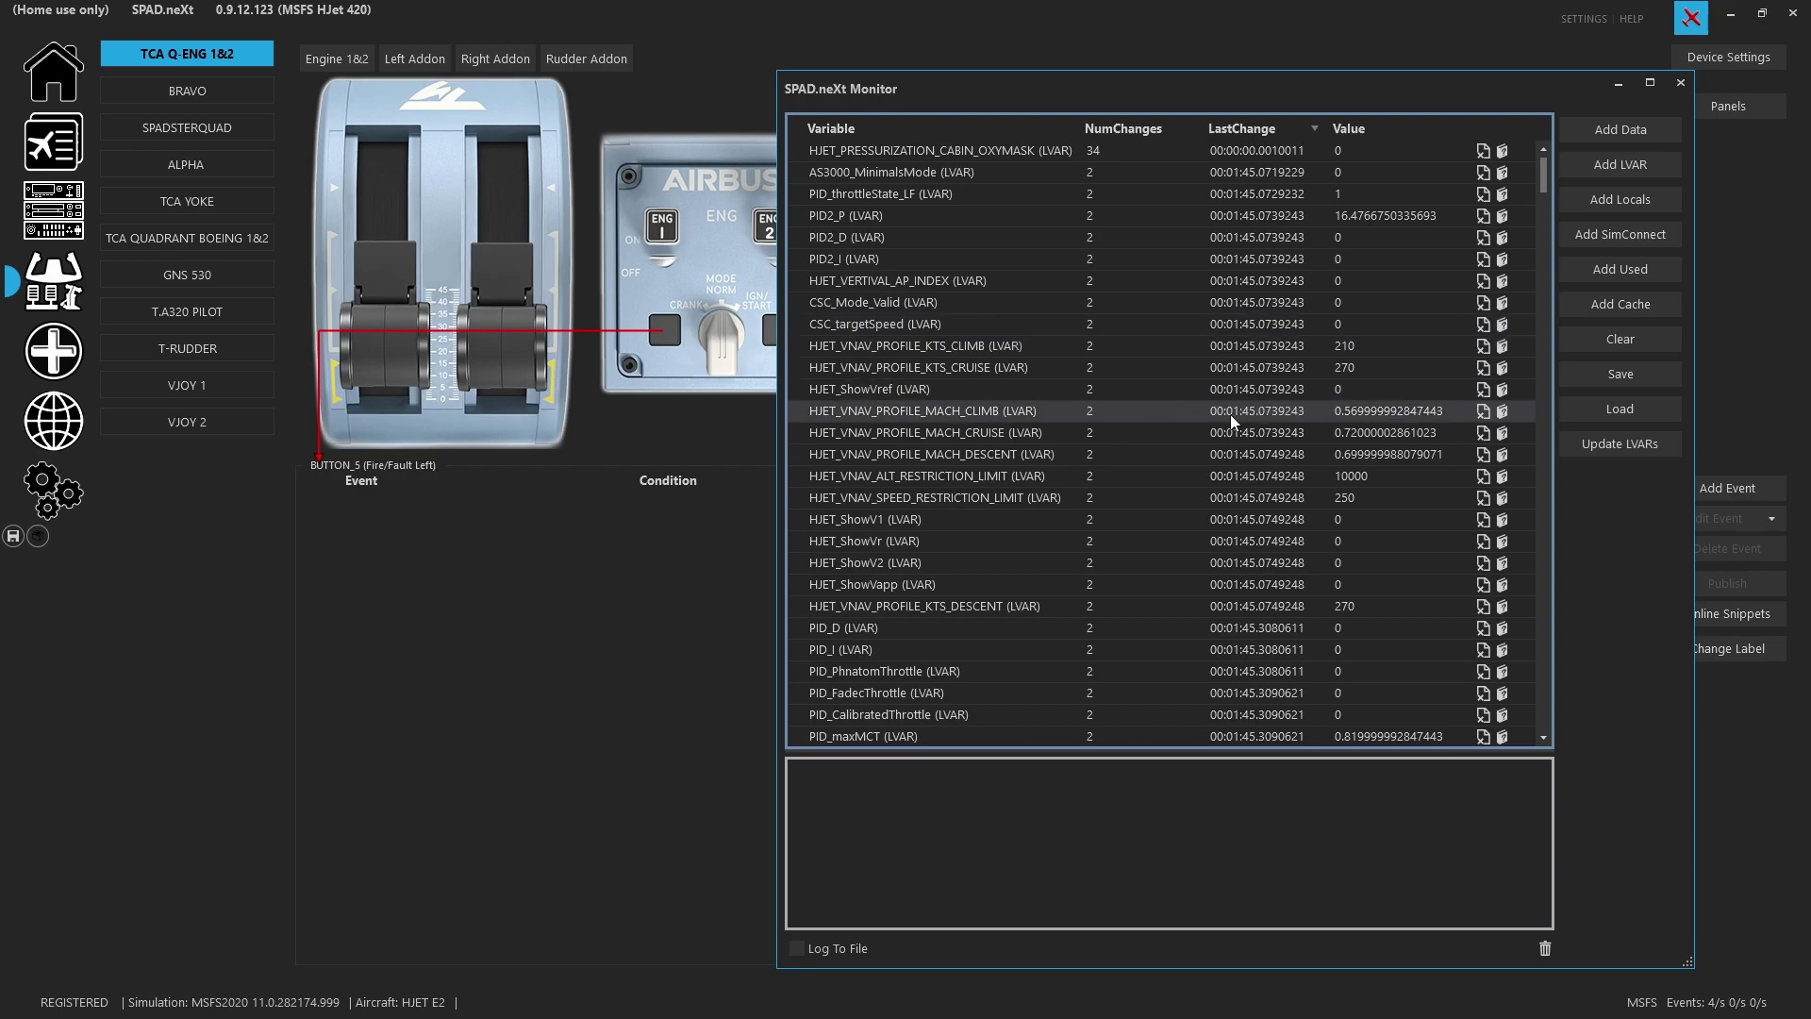
pyautogui.click(1614, 132)
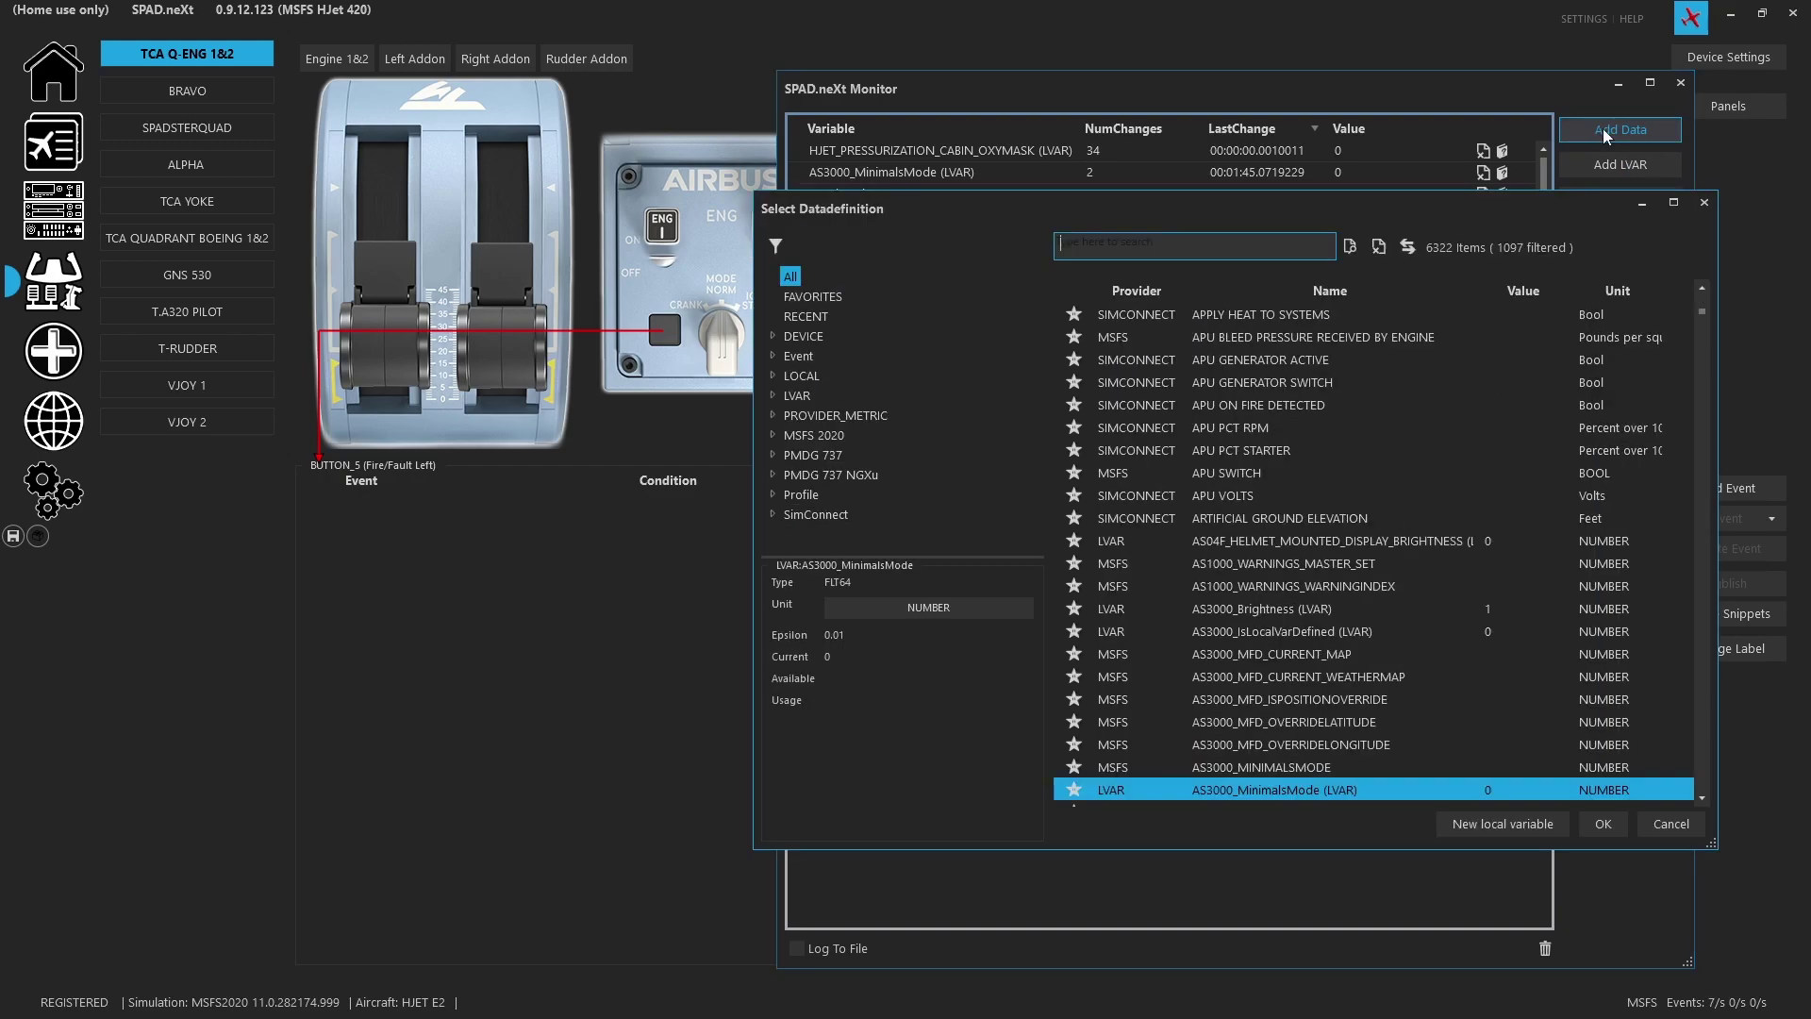
pyautogui.moveTo(1298, 208); pyautogui.dragTo(598, 208)
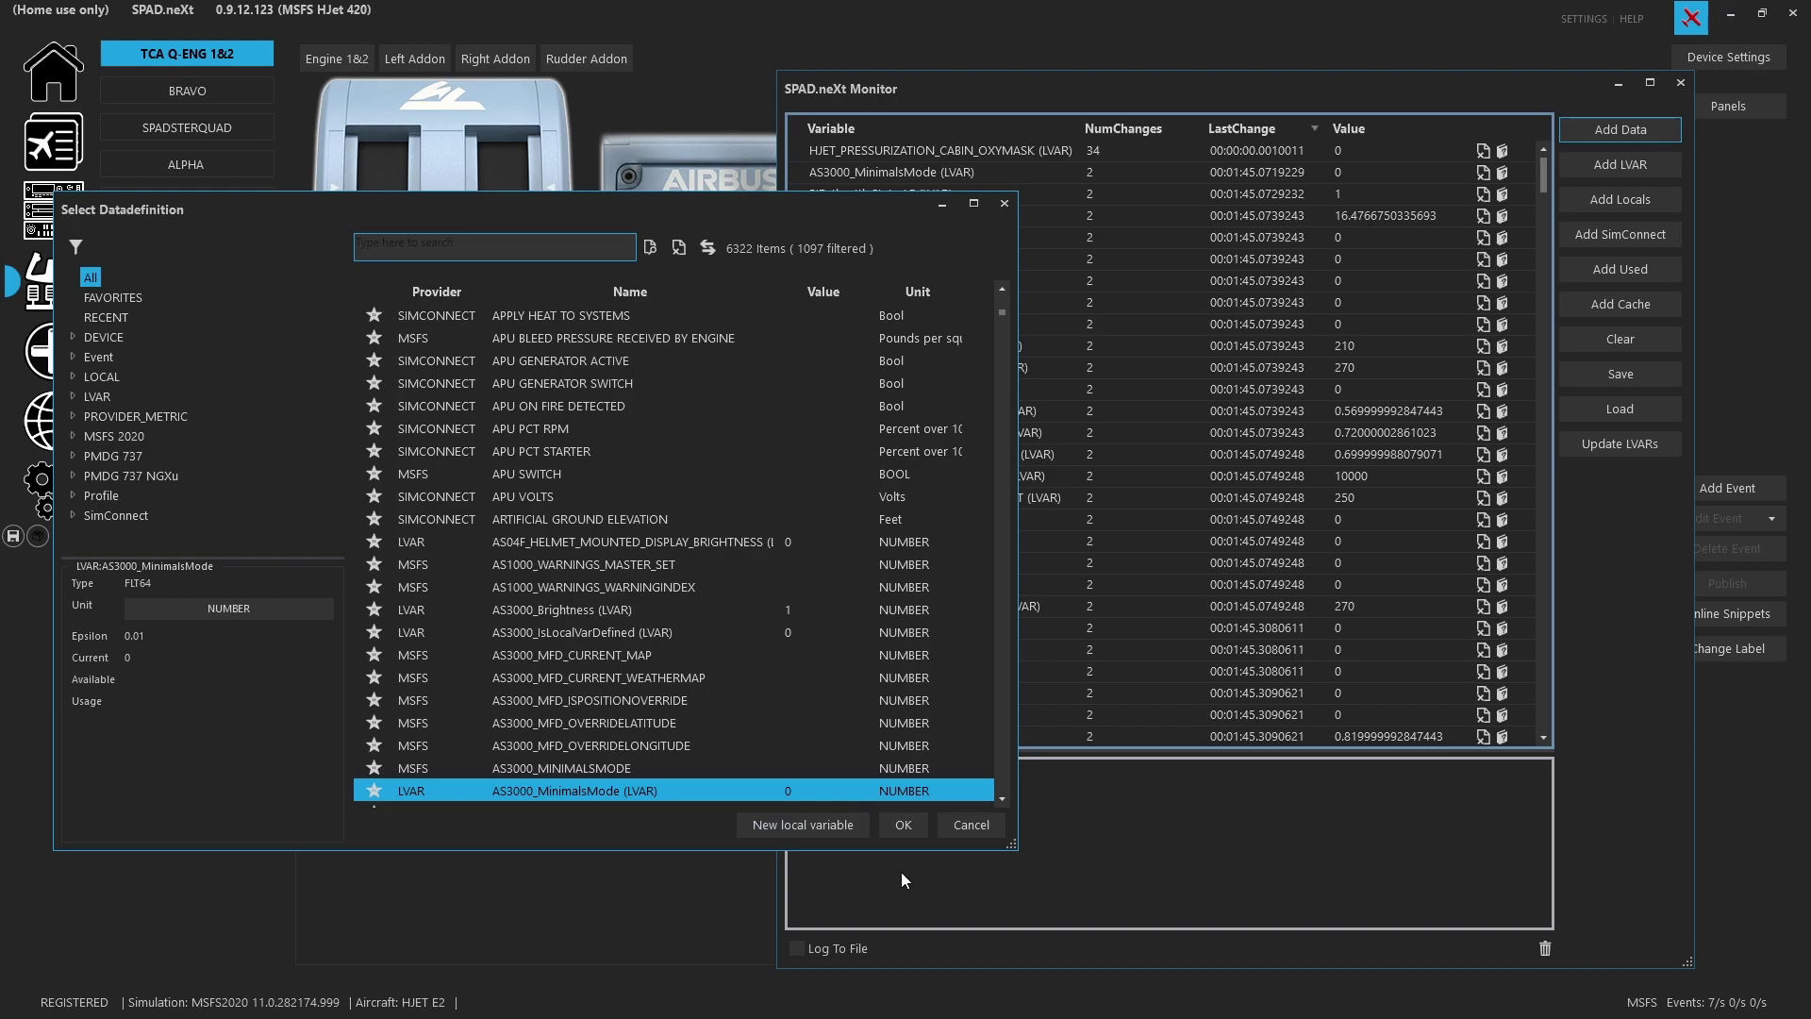
pyautogui.click(981, 828)
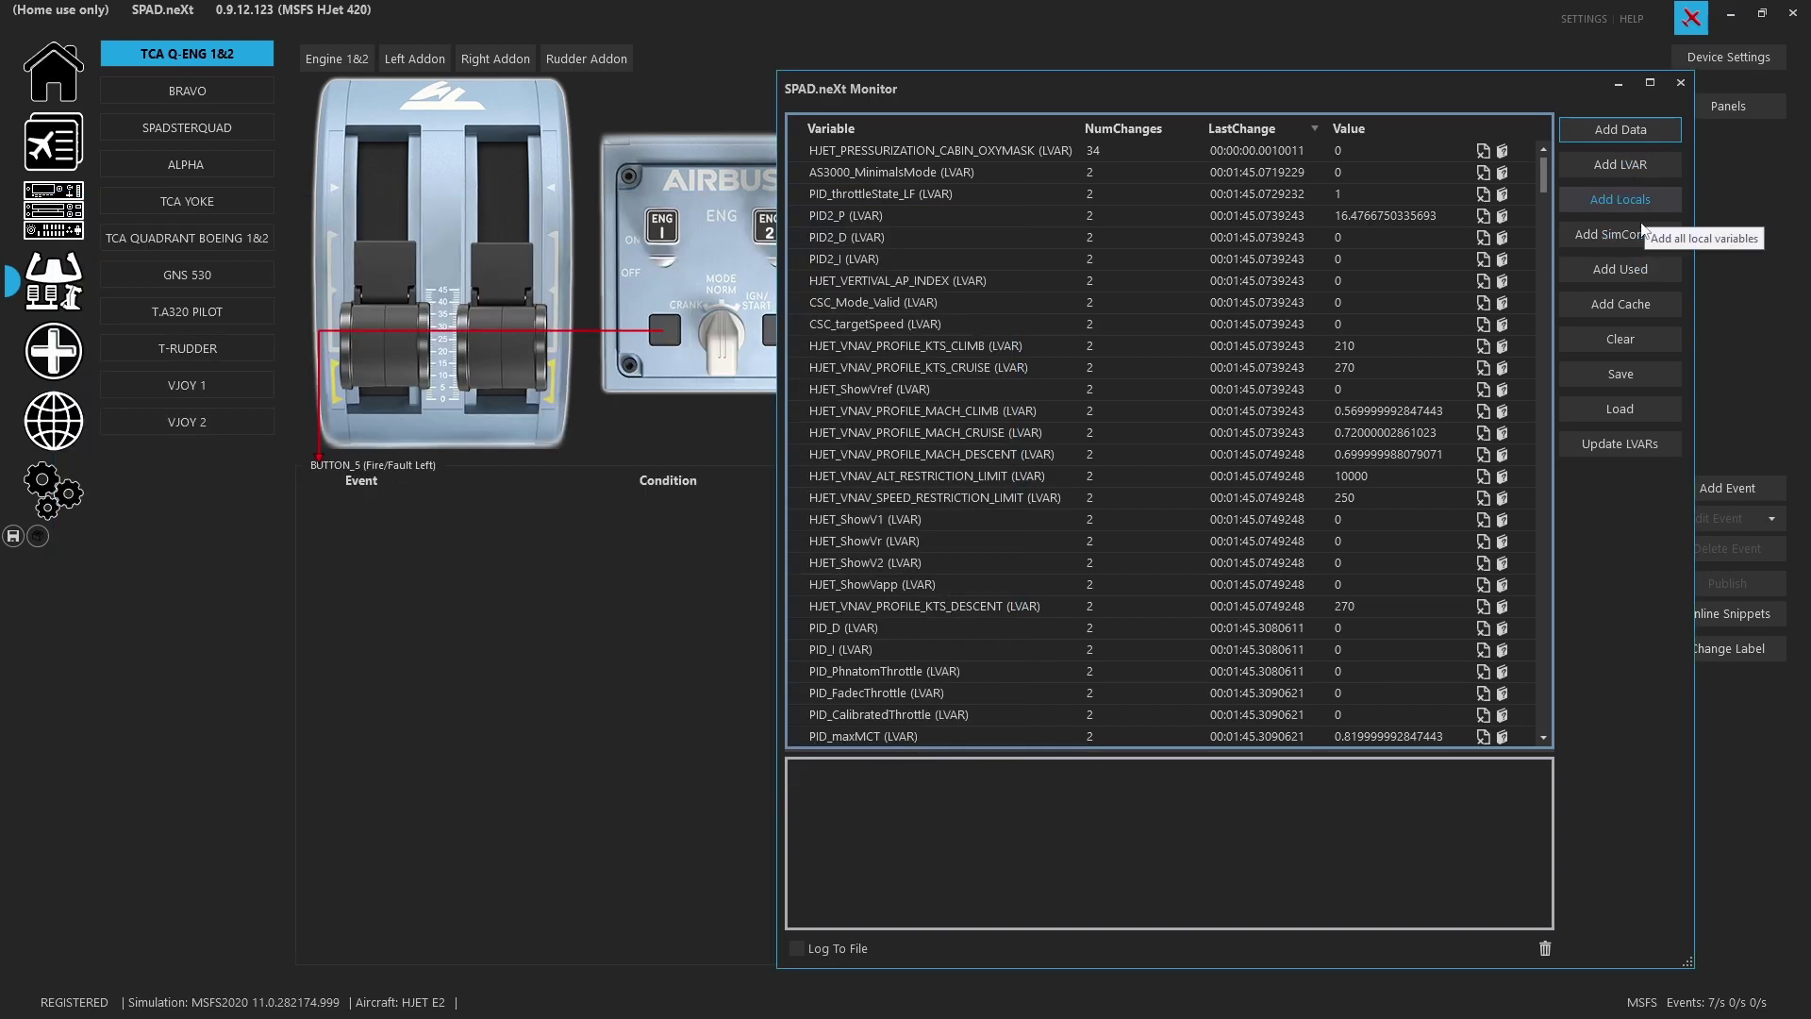
# Step: Clear the monitor's variable list and add only the HJET_PRESSURIZATION_CABIN_OXYMASK LVAR to it
pyautogui.click(1594, 341)
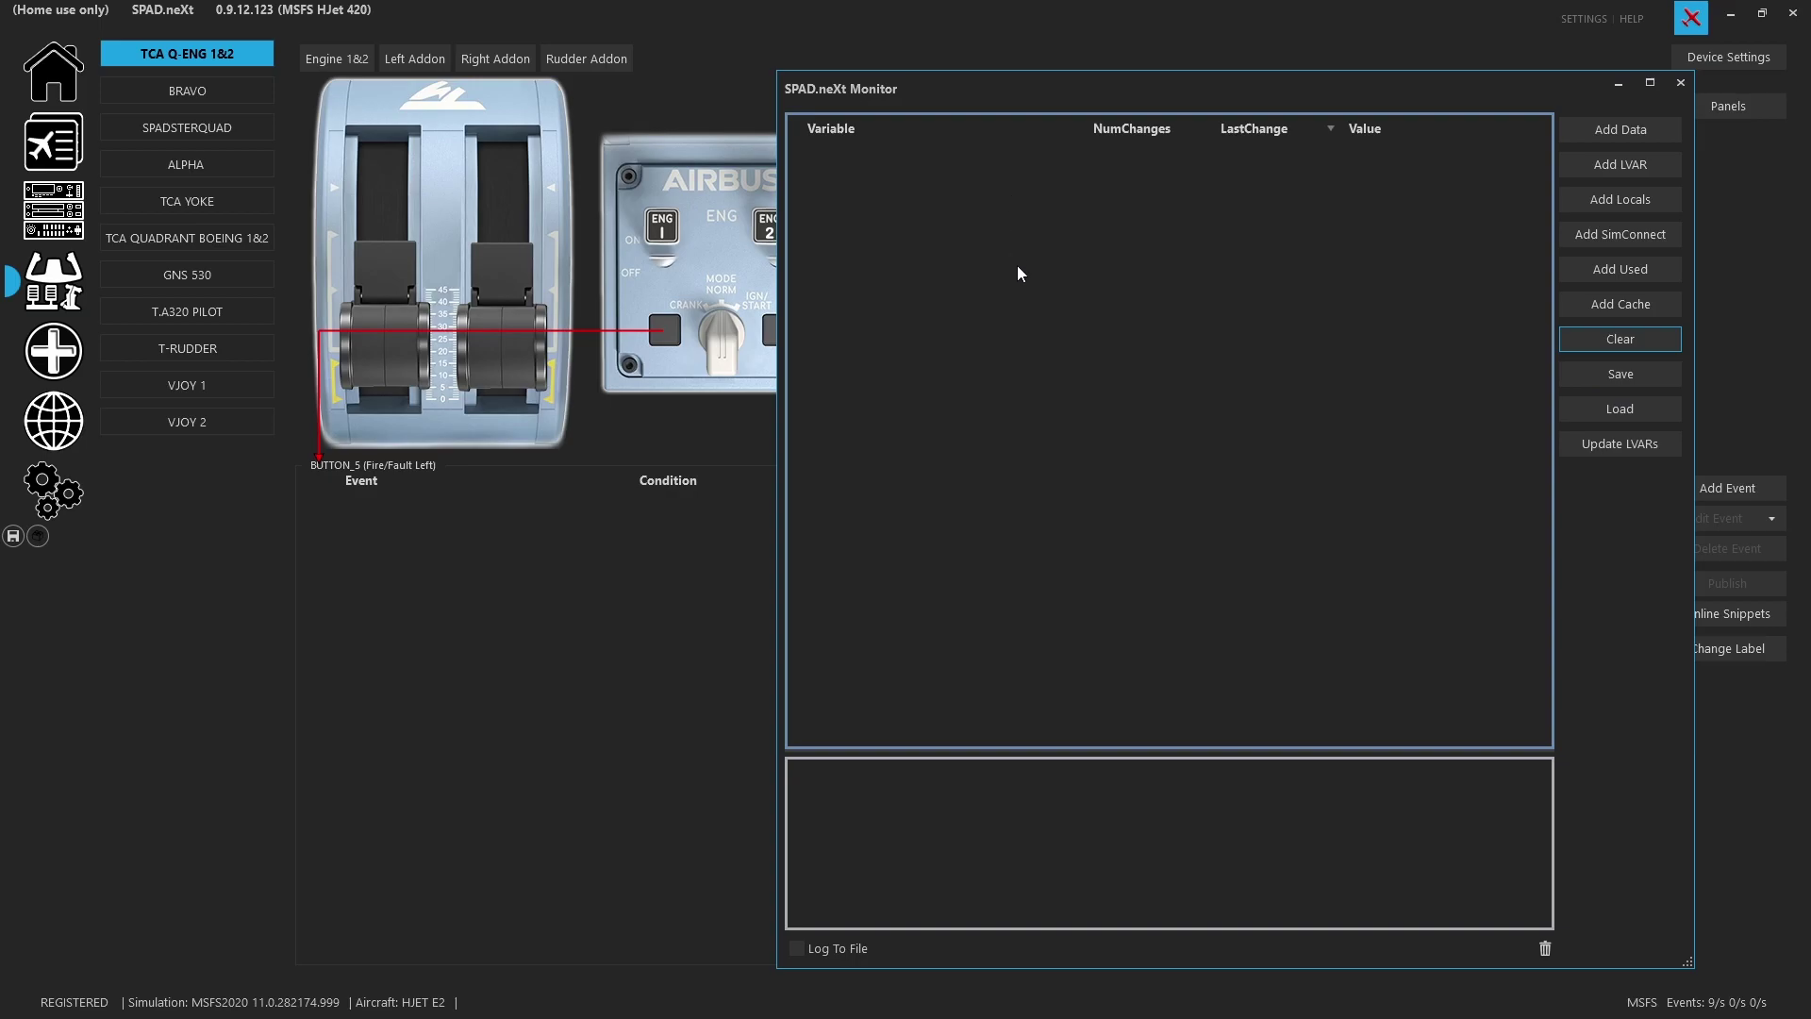
pyautogui.click(1607, 142)
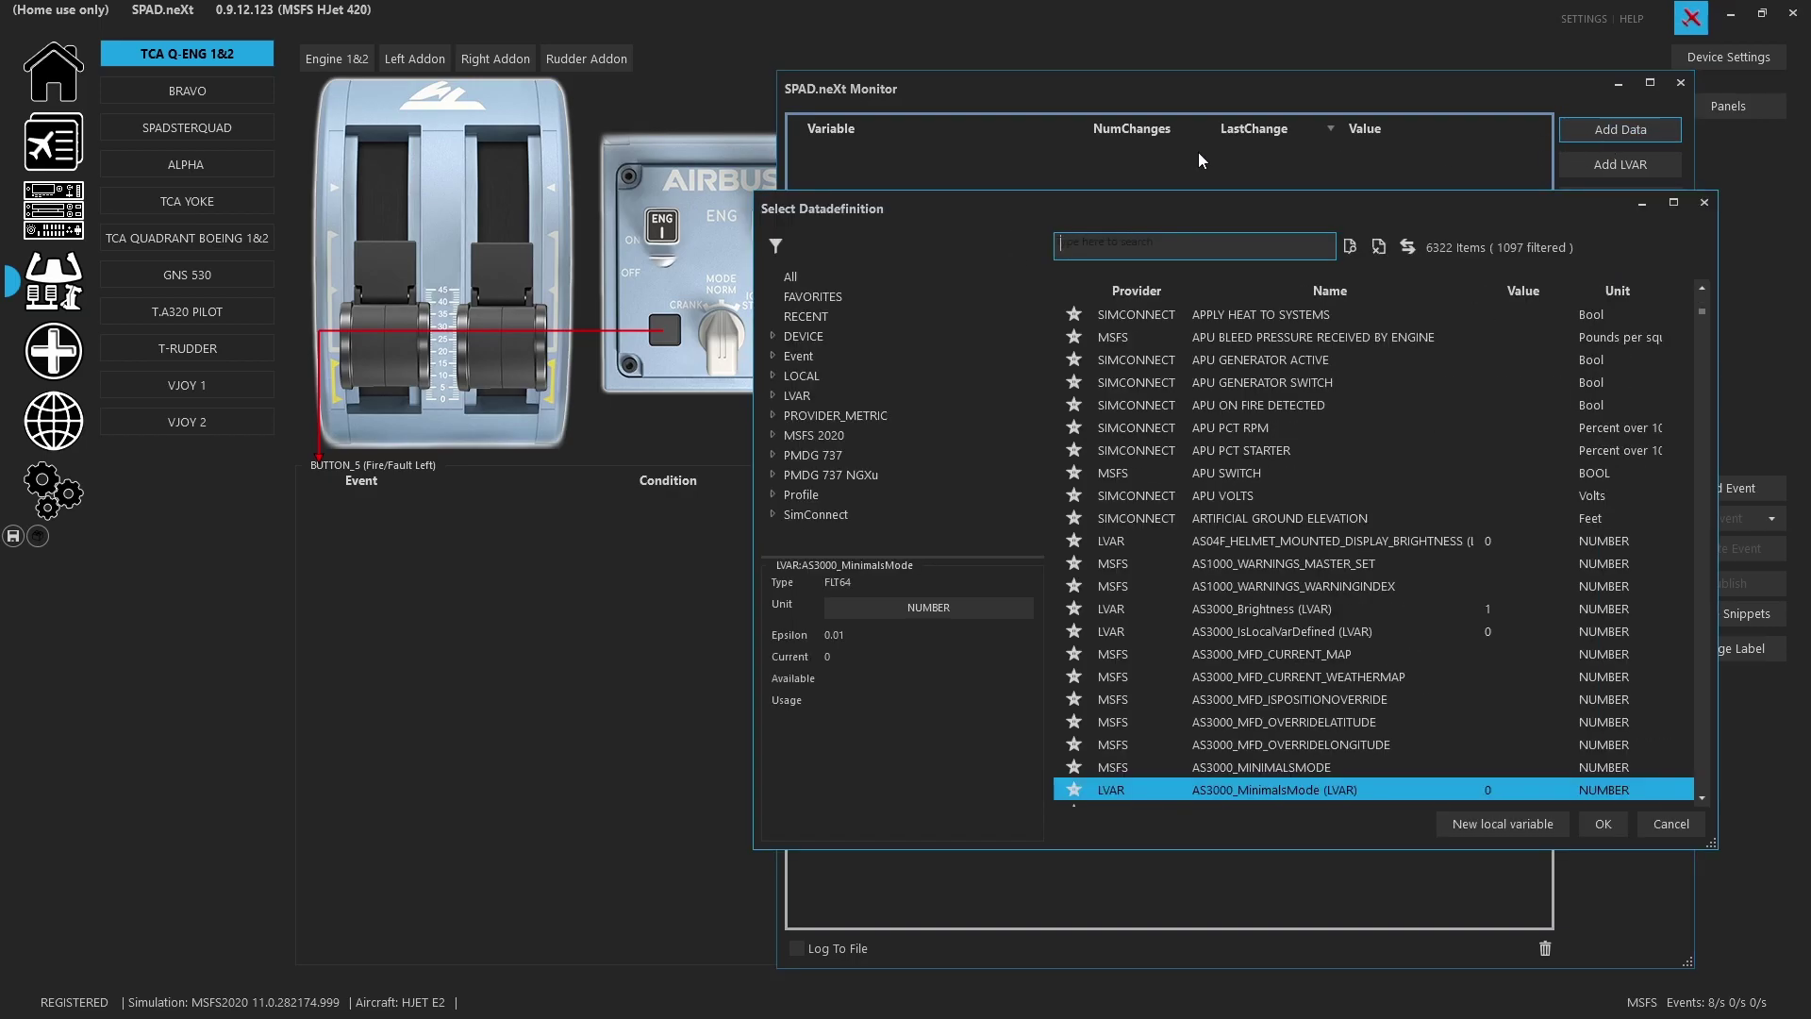
pyautogui.write('o')
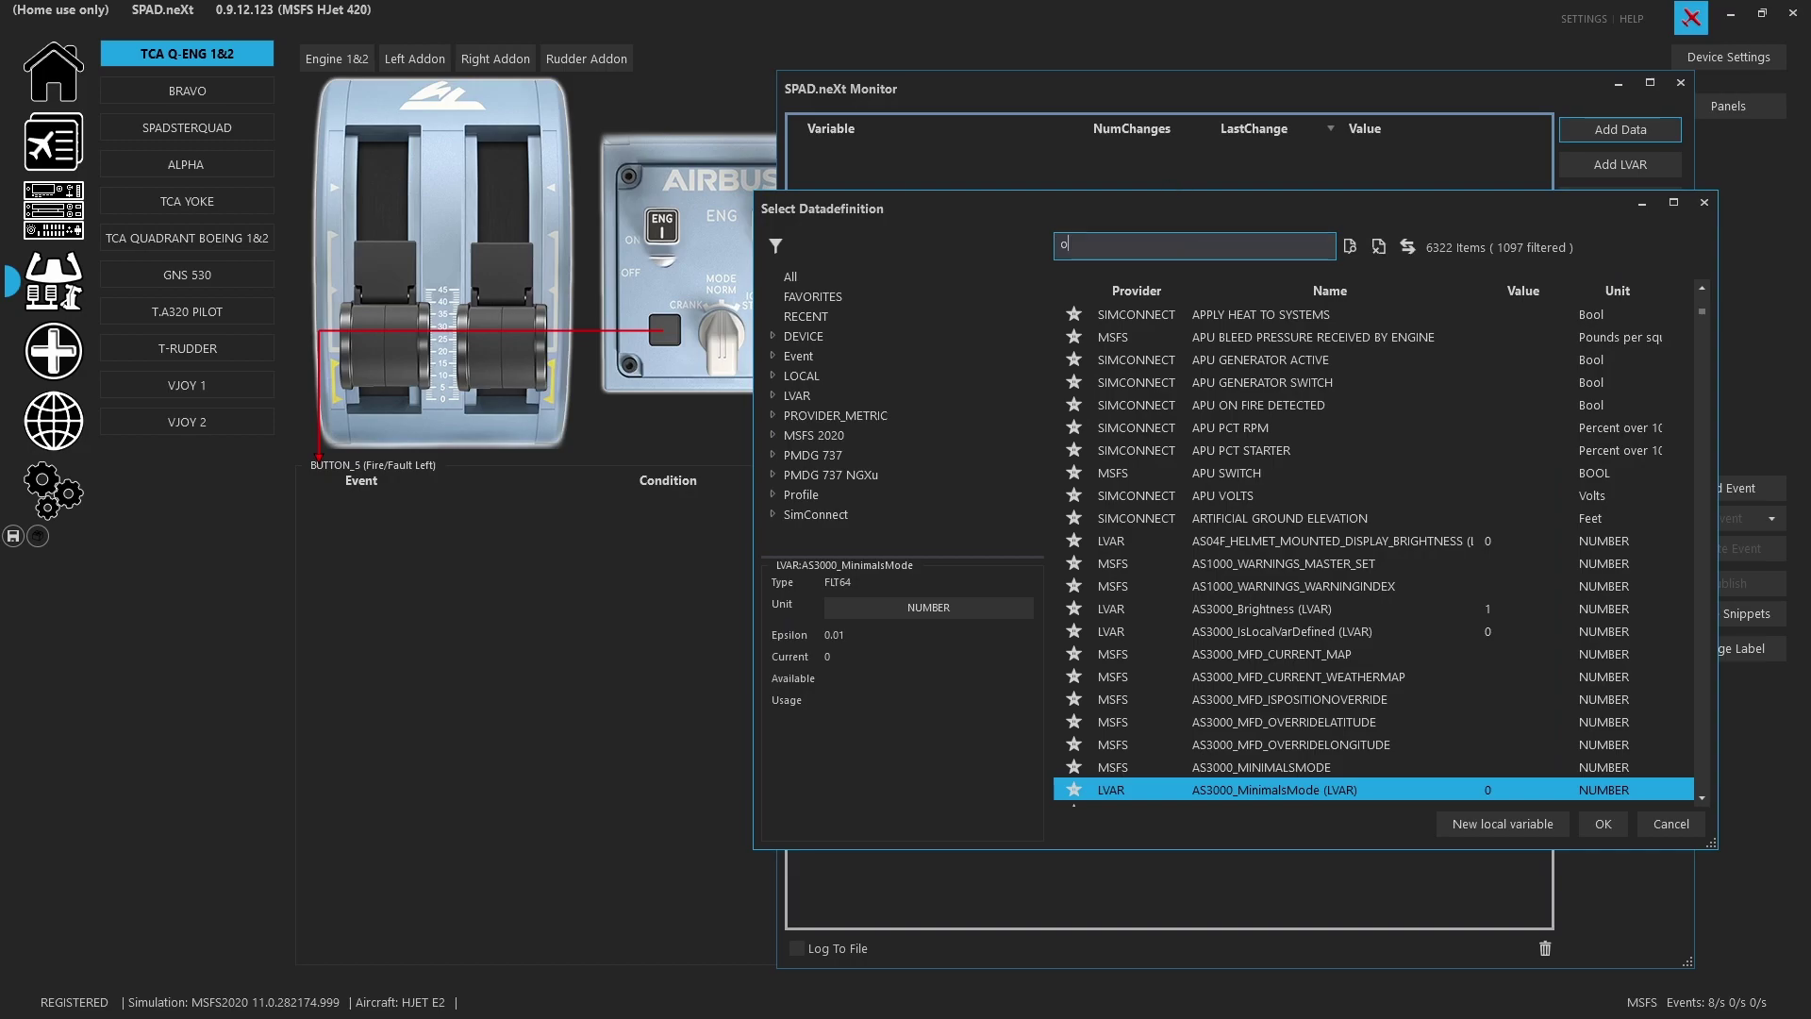
pyautogui.write('xym')
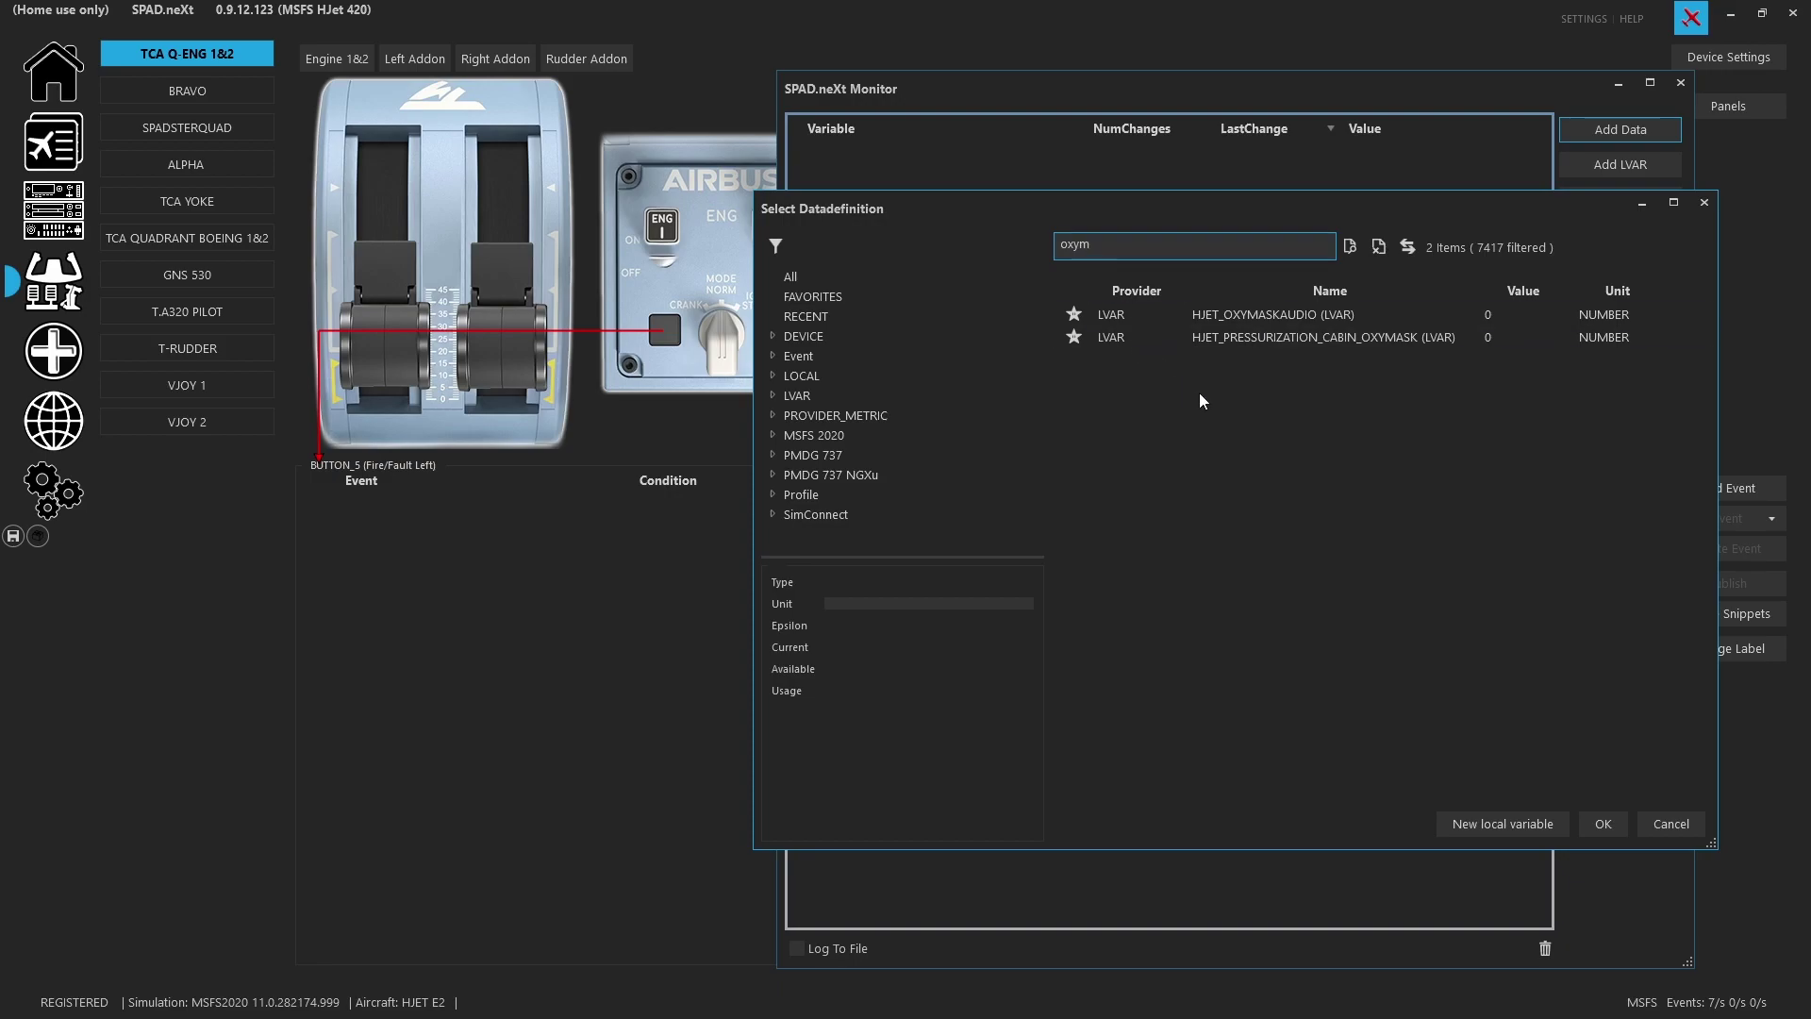
pyautogui.click(1275, 341)
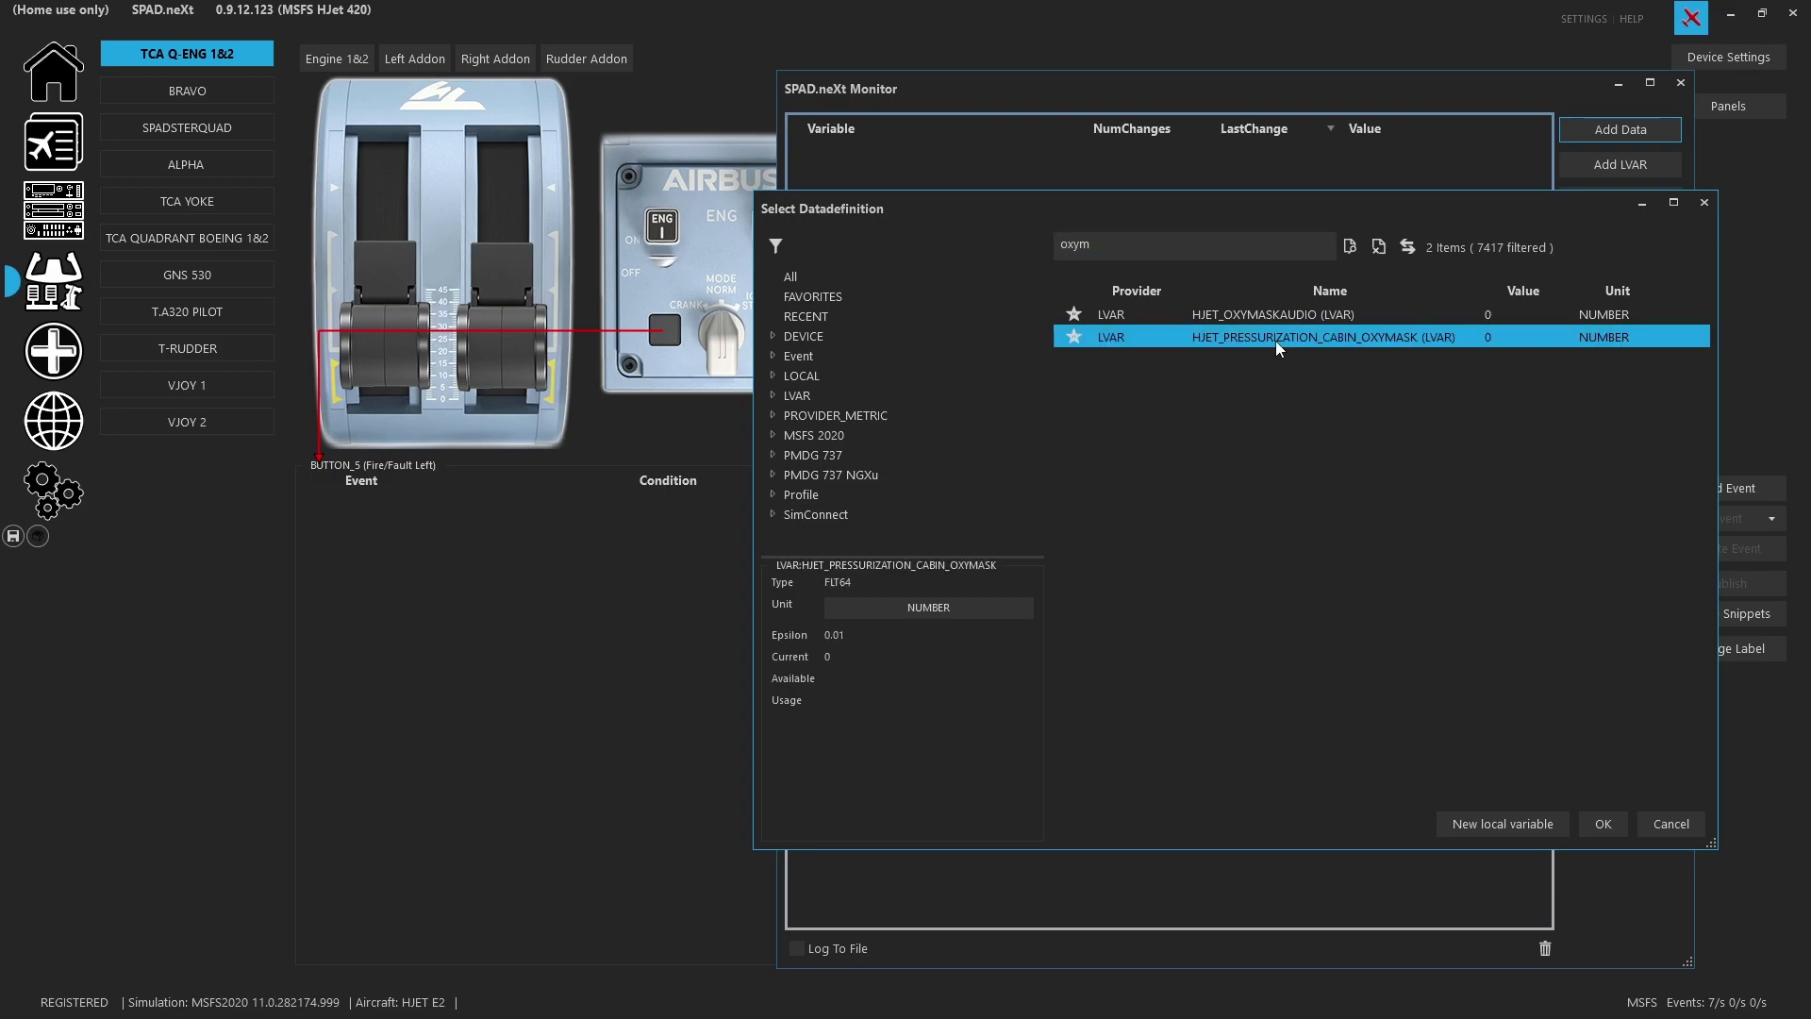
pyautogui.doubleClick(1275, 341)
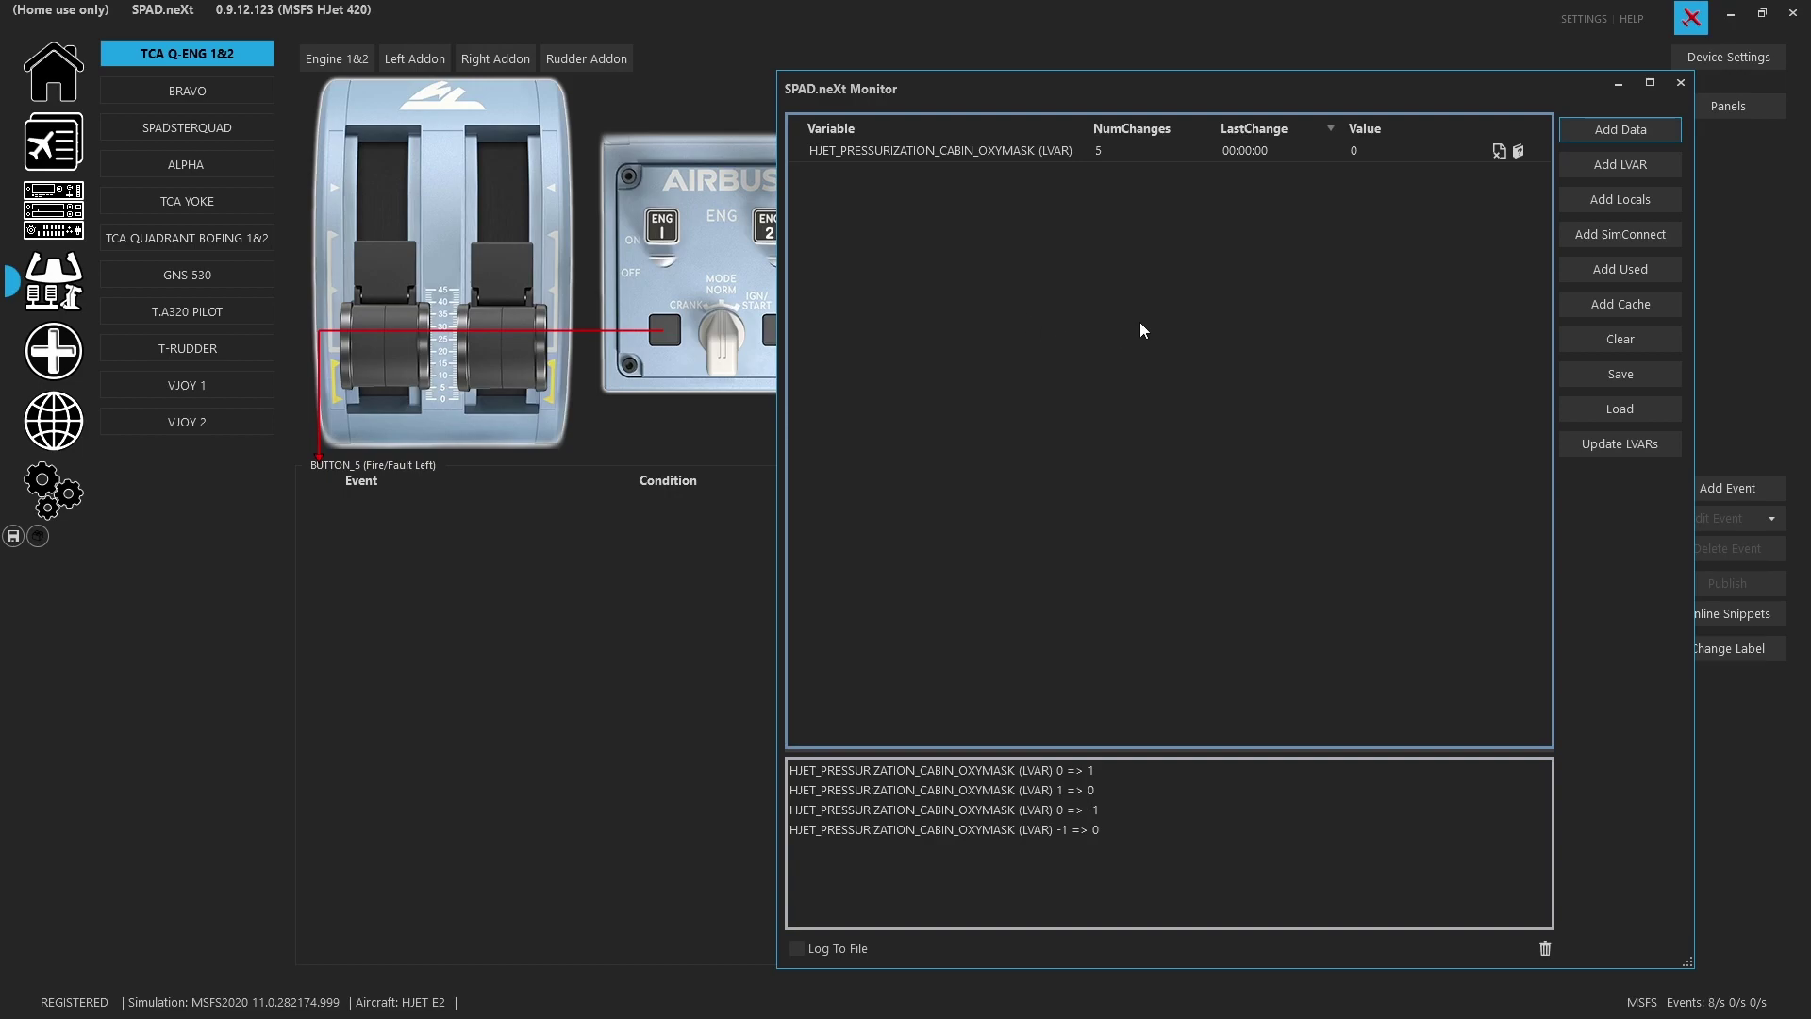
# Step: Search the LVAR data definitions for "mask" and add HJET_MASKS_DROPPED to the monitor
pyautogui.click(1566, 134)
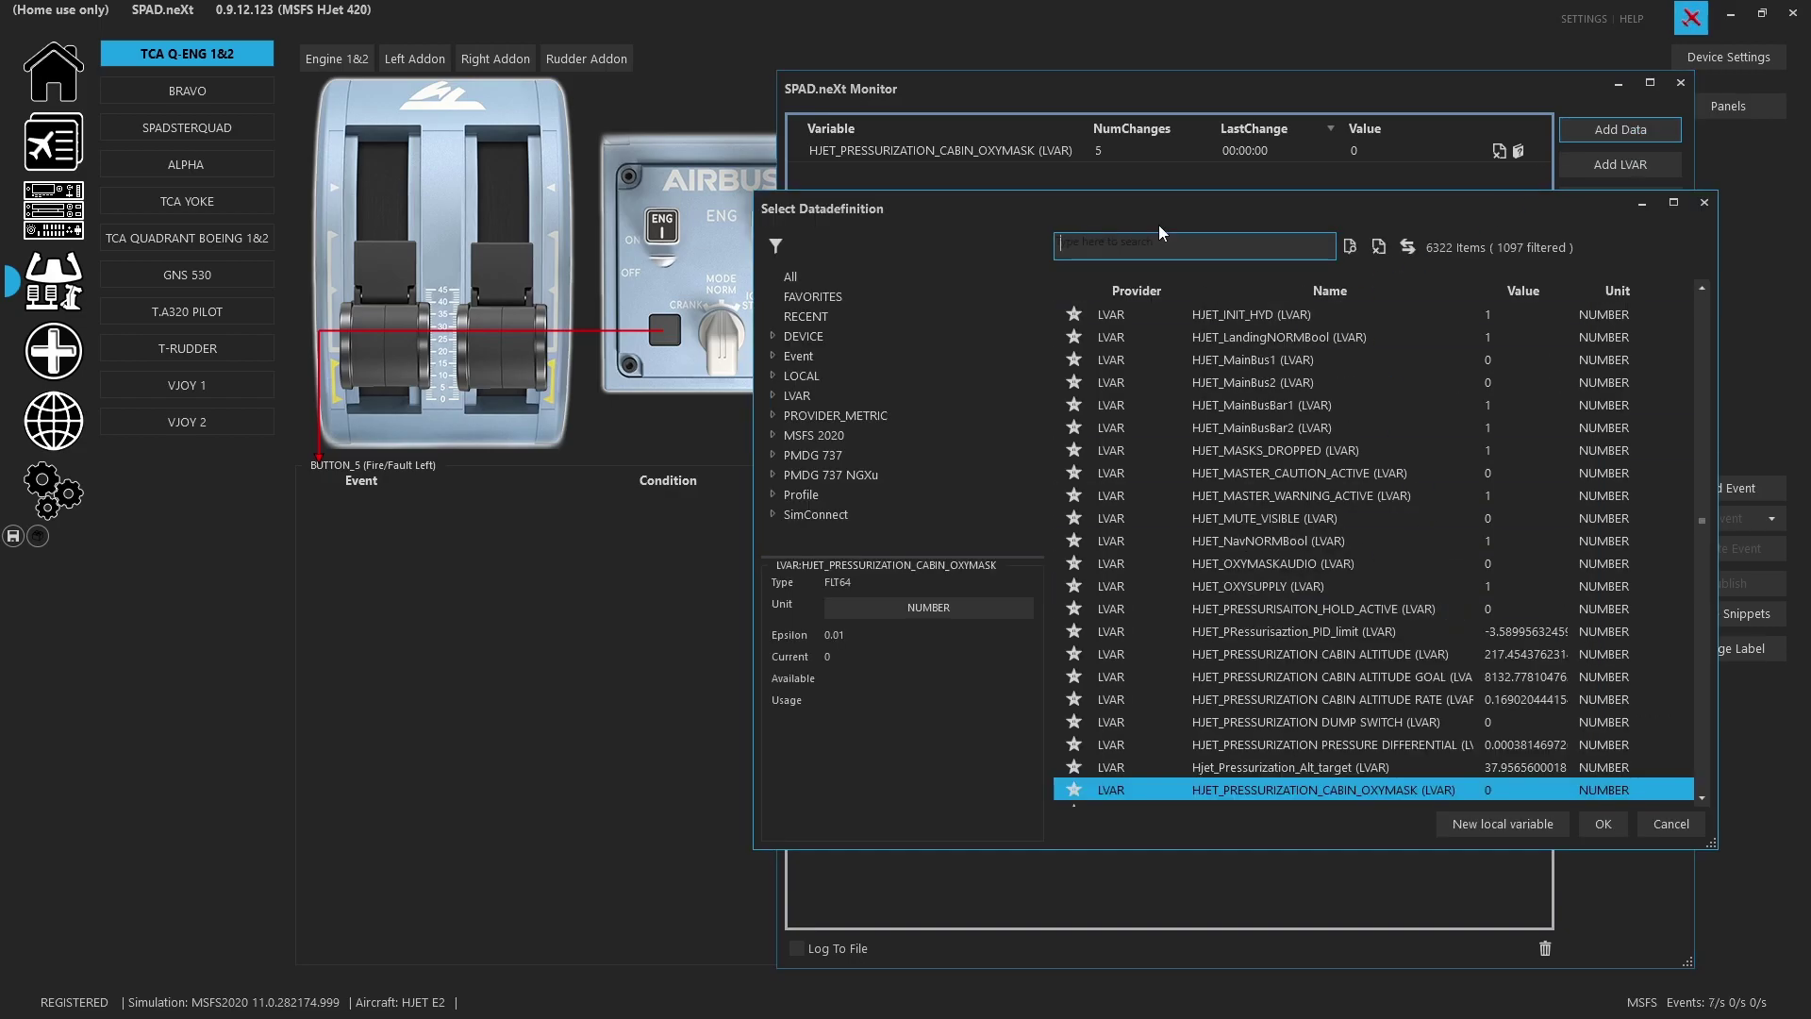
pyautogui.write('cabin')
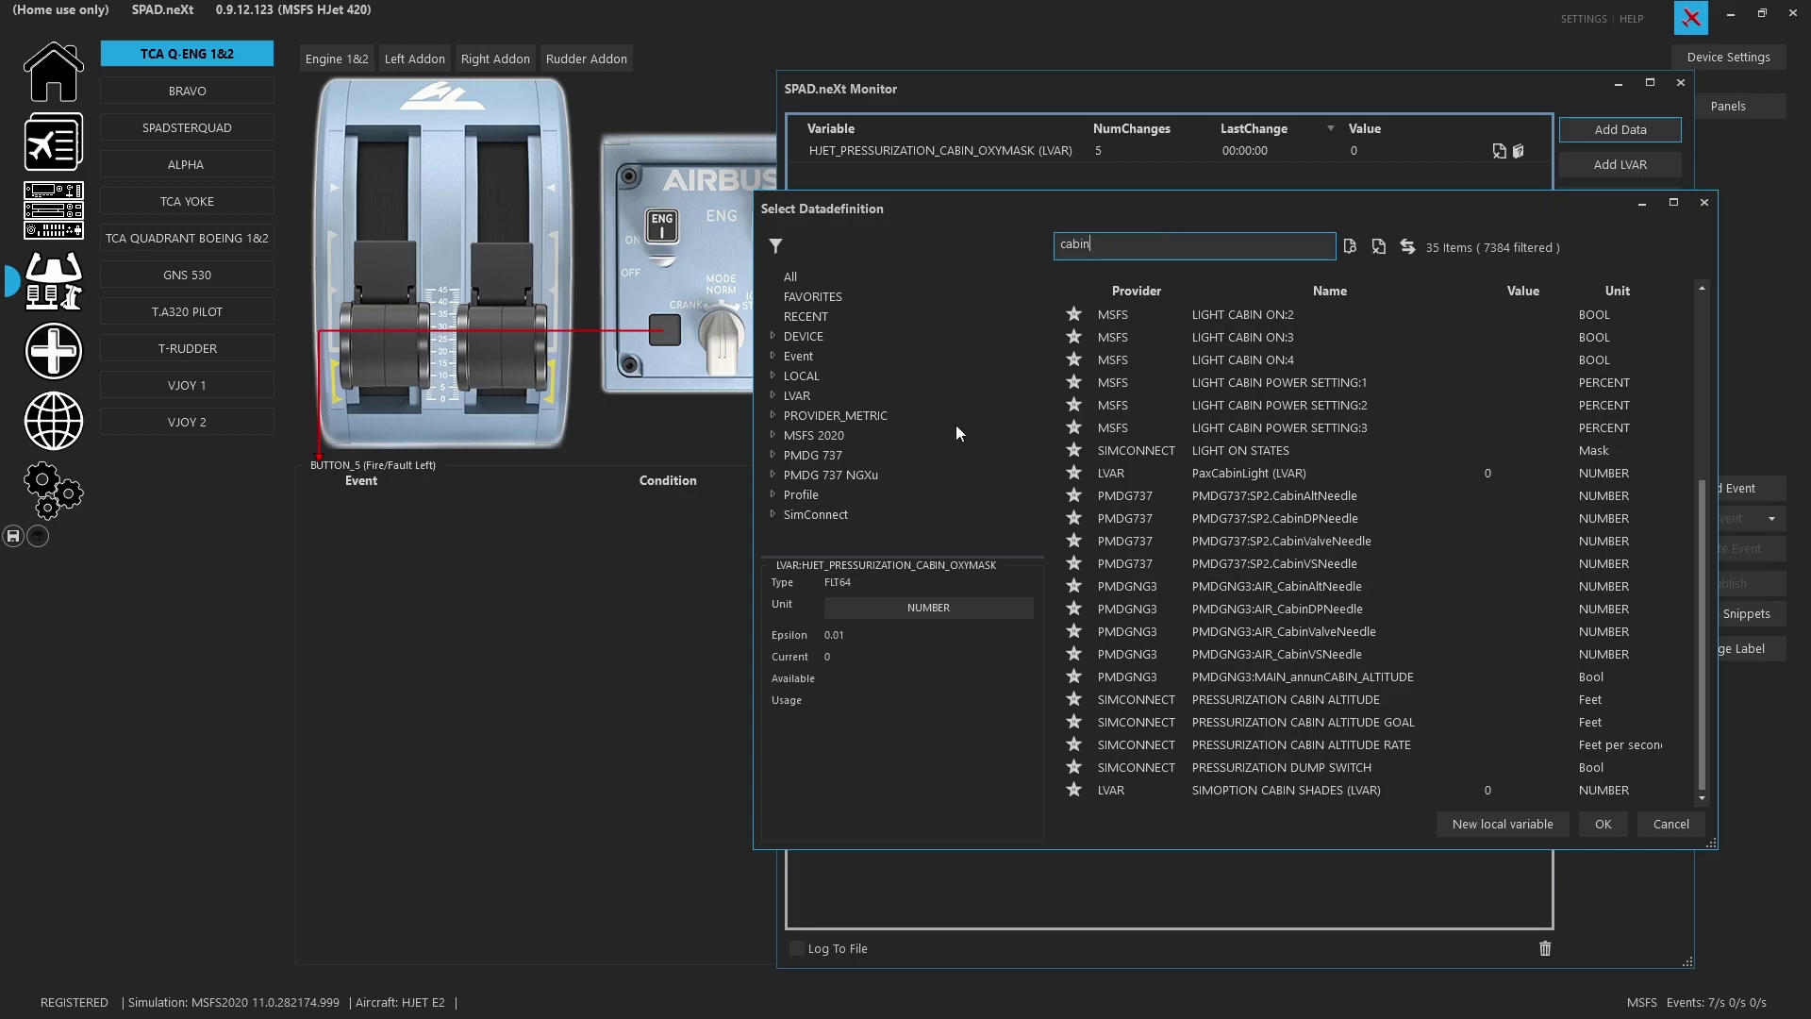
pyautogui.click(797, 396)
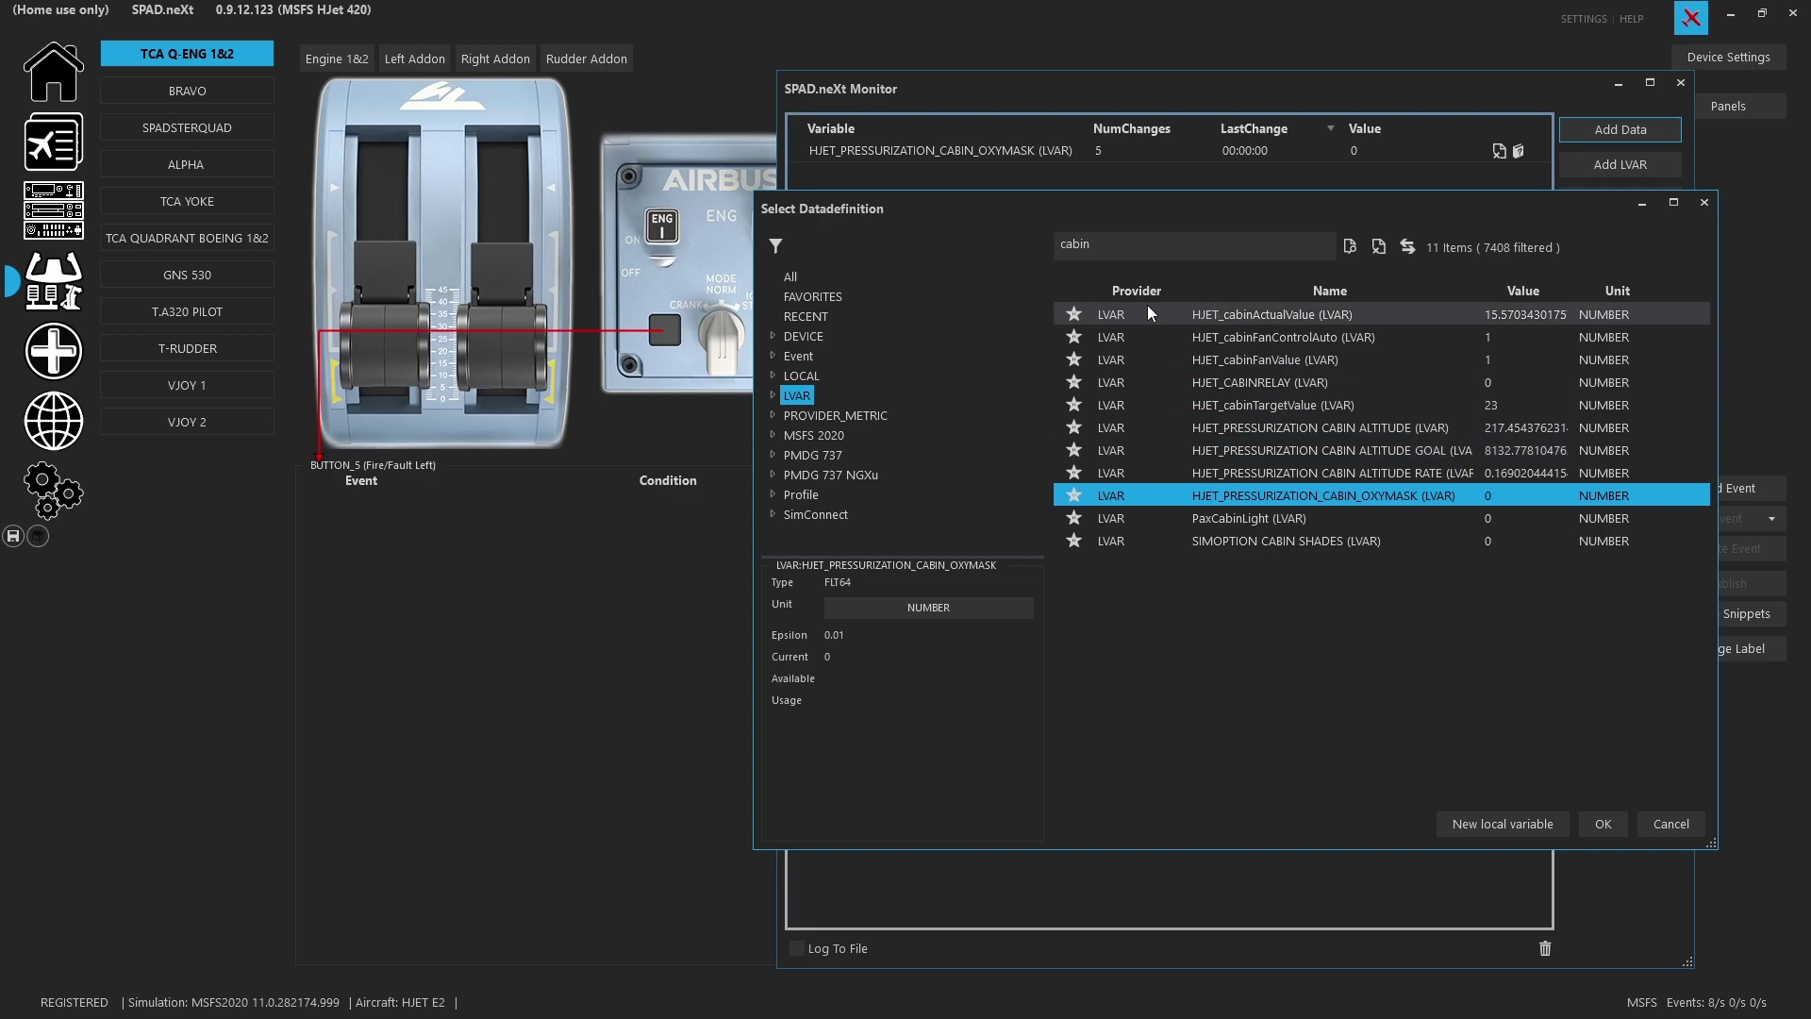
pyautogui.click(1139, 249)
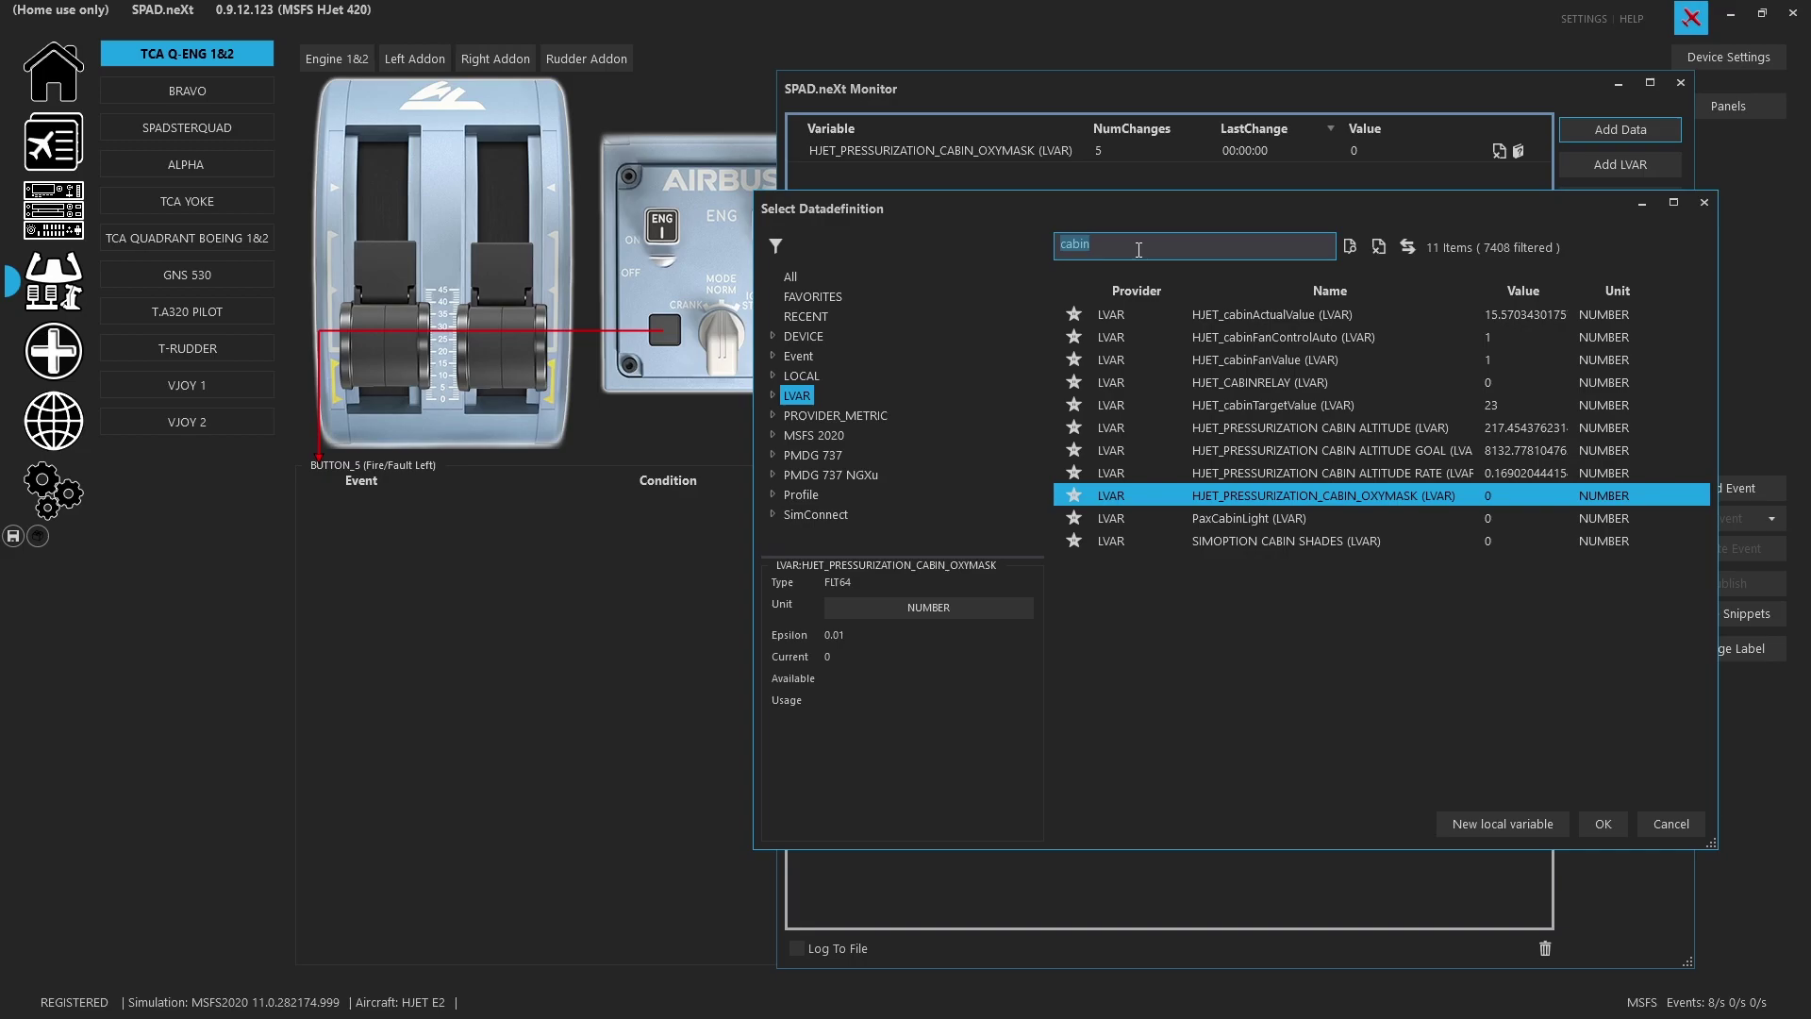
pyautogui.press('BackSpace')
pyautogui.write('mask')
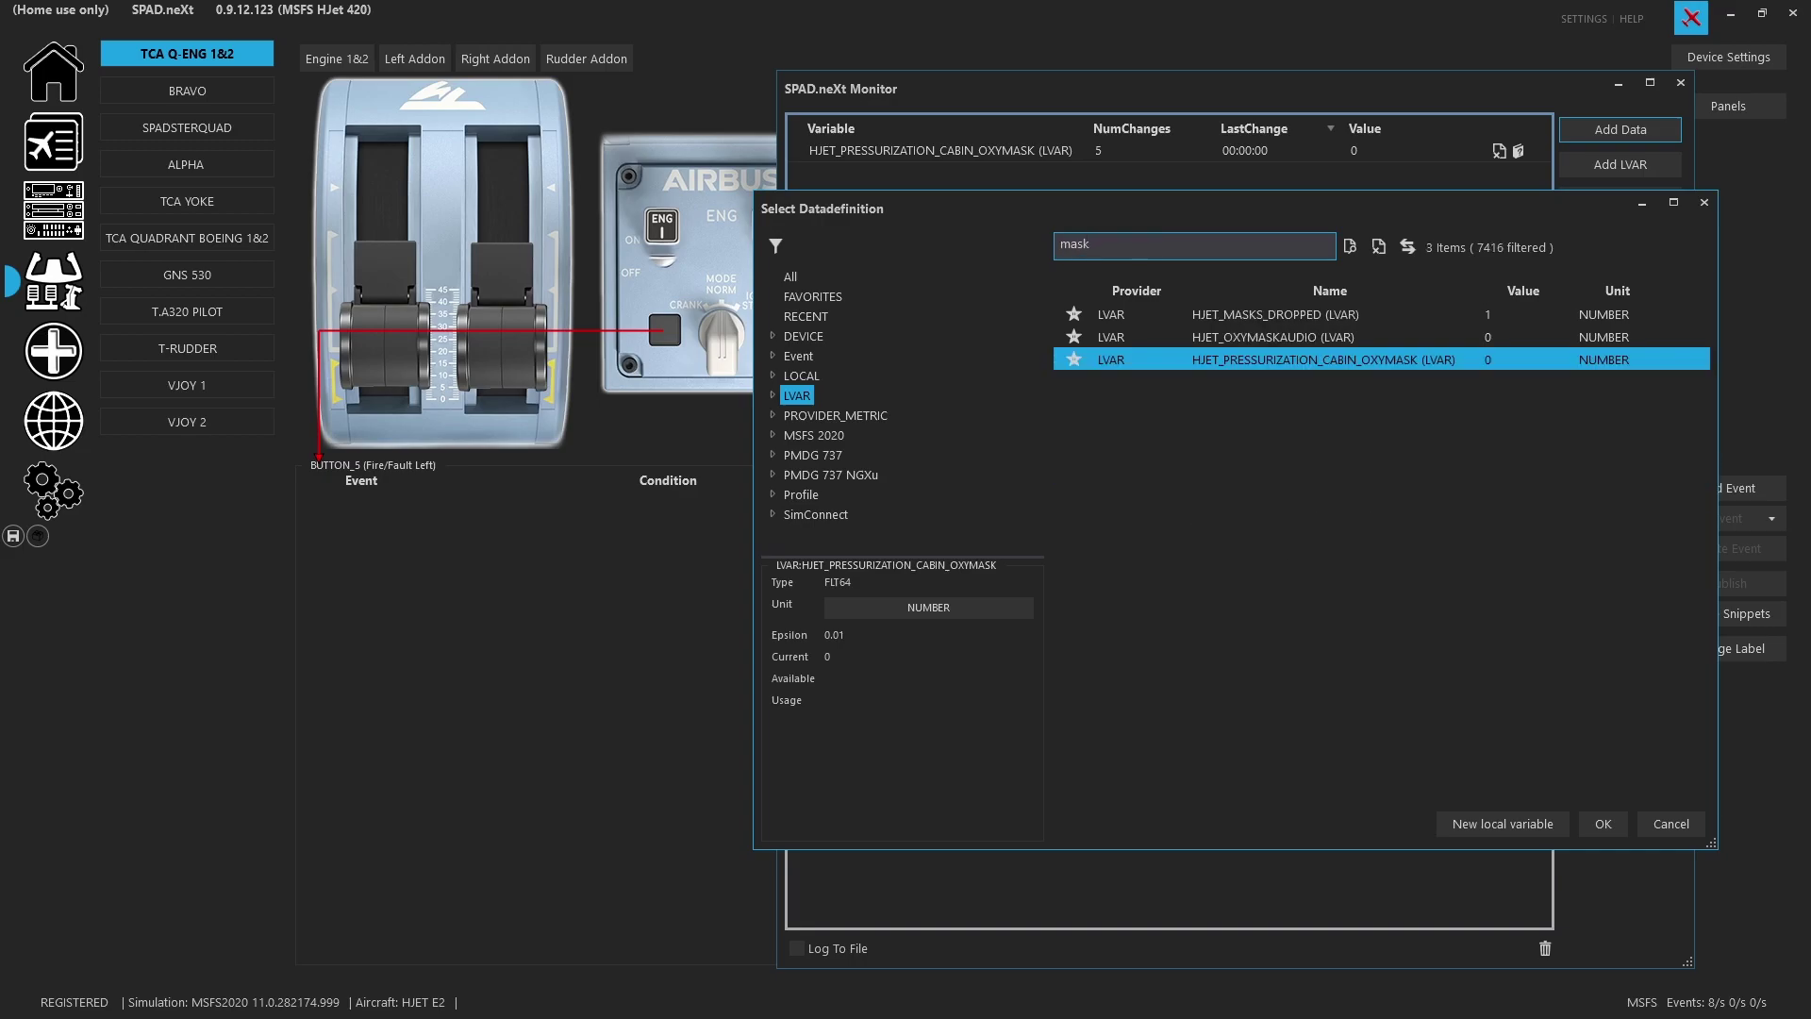
pyautogui.click(1253, 315)
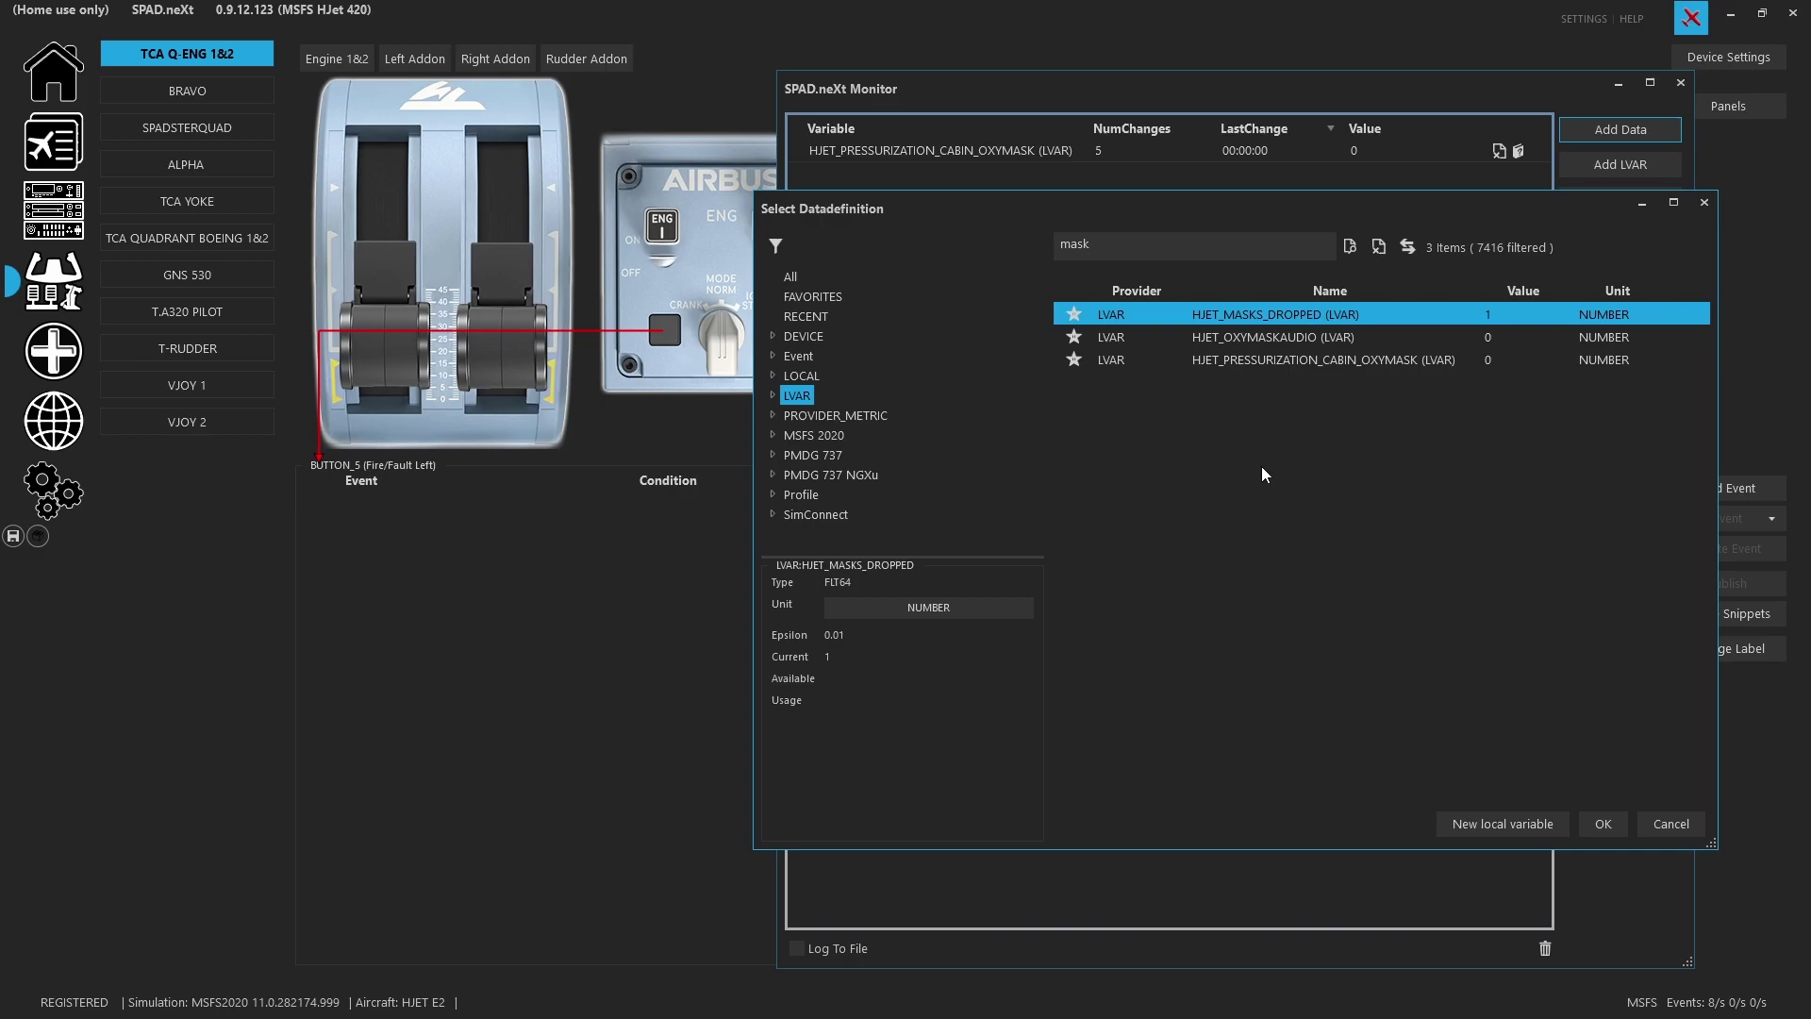
pyautogui.doubleClick(1298, 321)
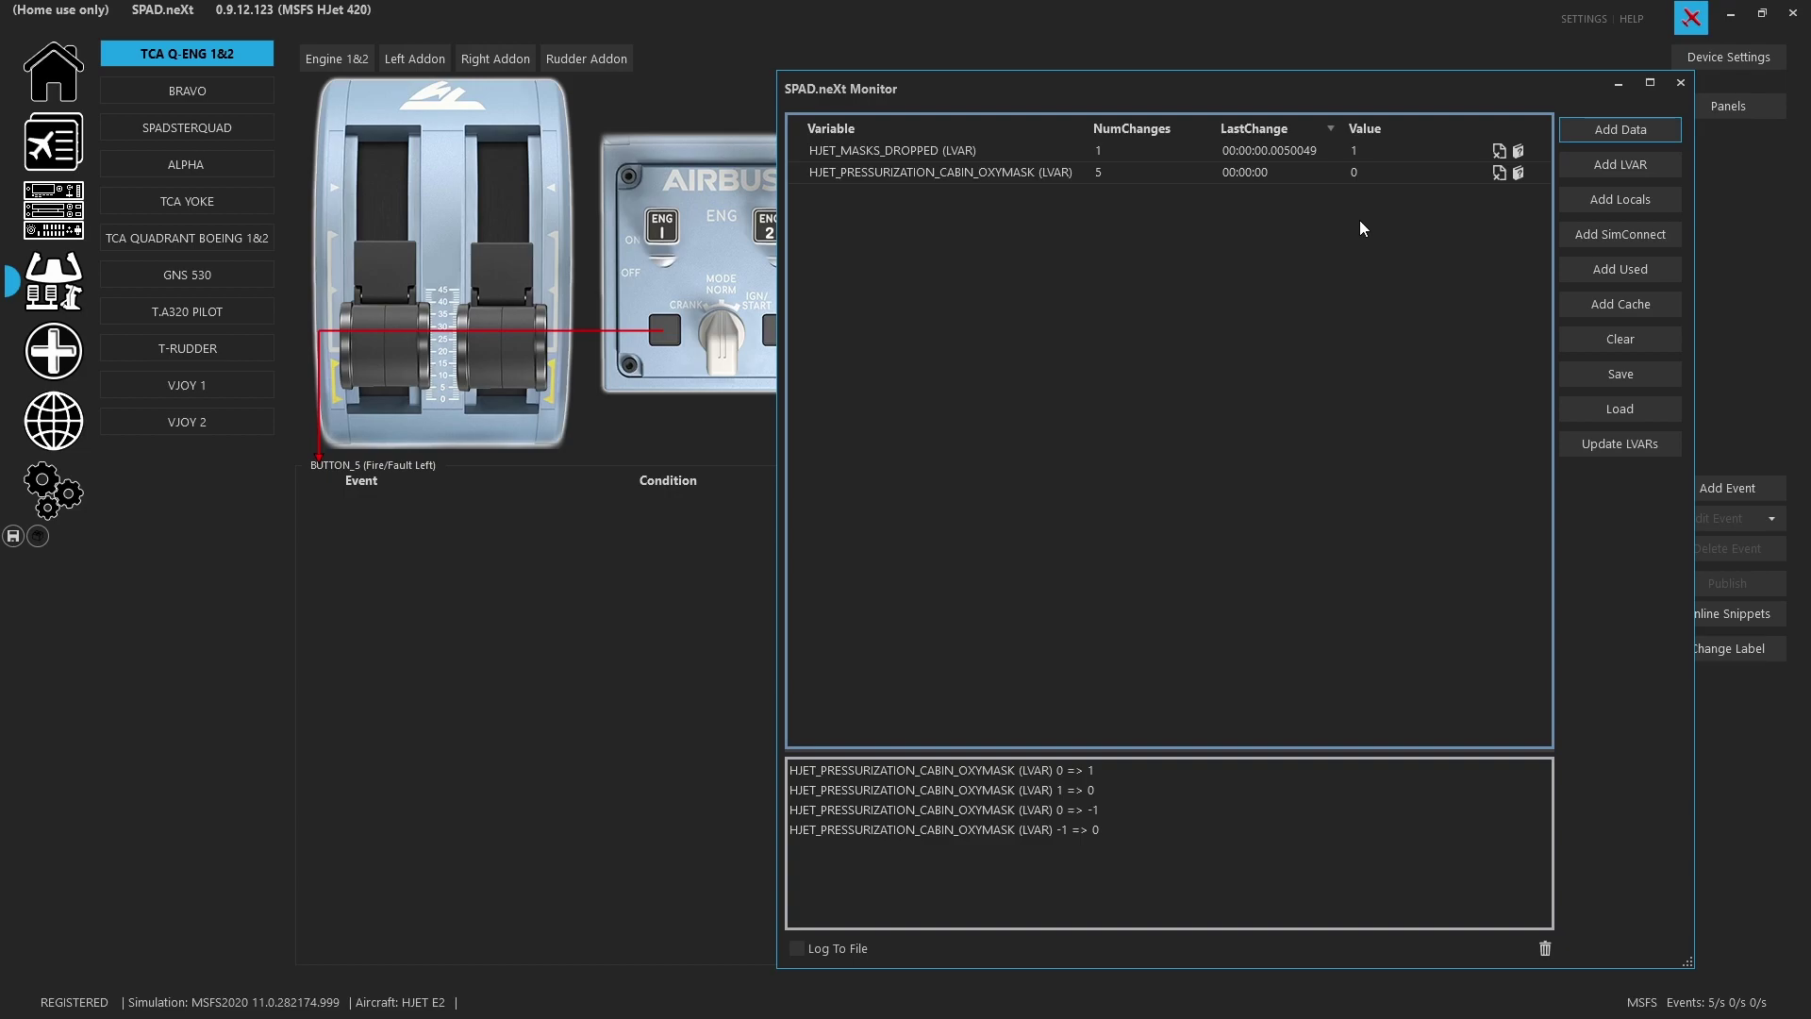
# Step: Test HJET_MASKS_DROPPED by setting its value to 0 in the monitor, twice in succession
pyautogui.click(1372, 151)
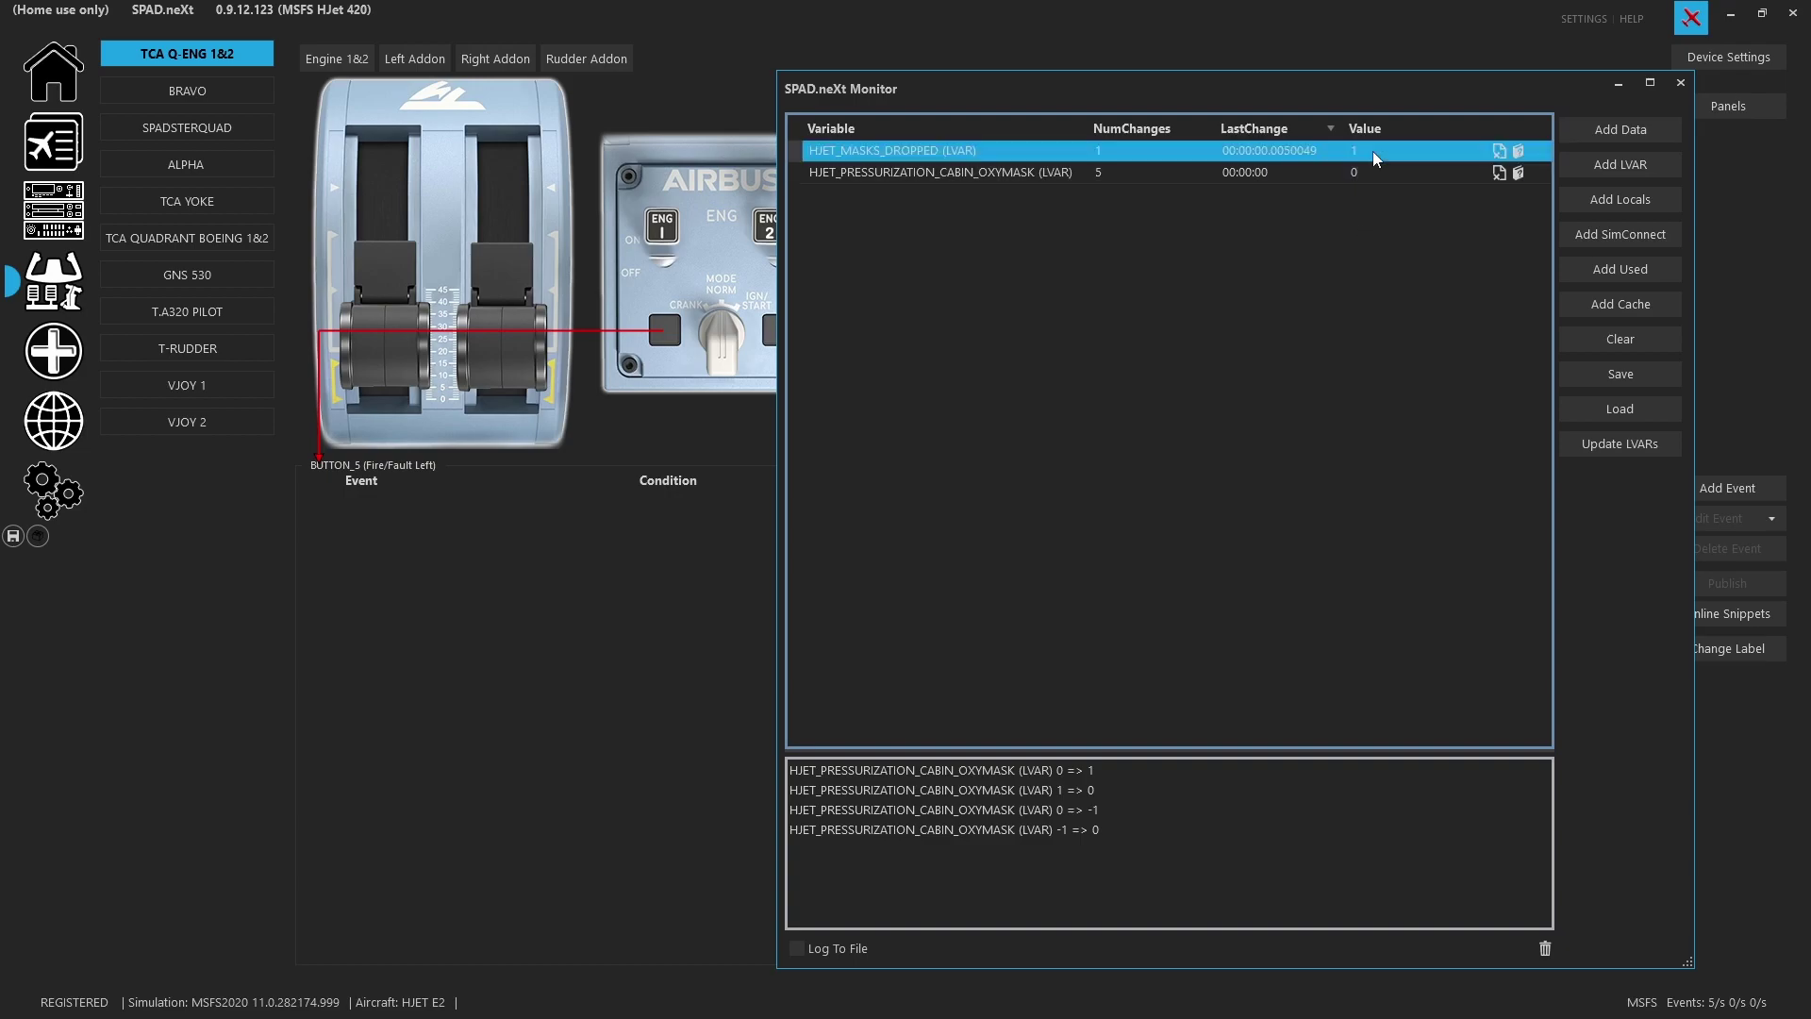
pyautogui.click(1372, 151)
pyautogui.write('0')
pyautogui.press('Return')
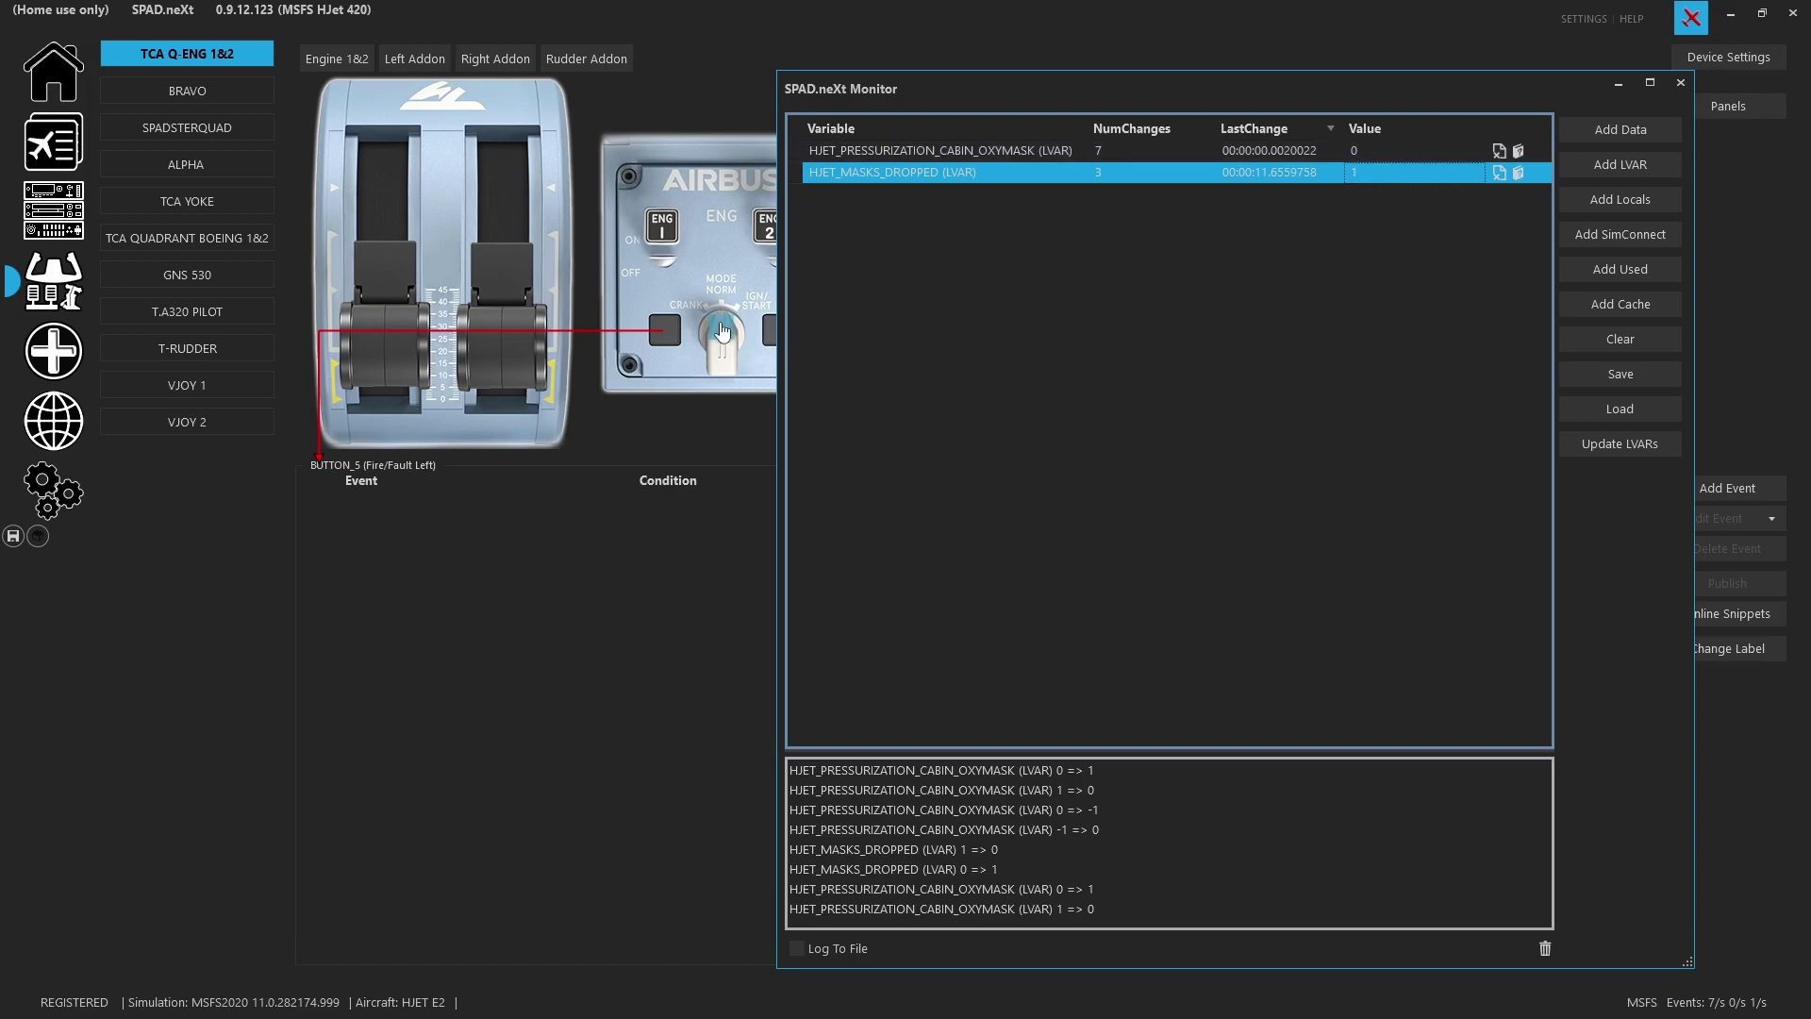
pyautogui.click(1370, 172)
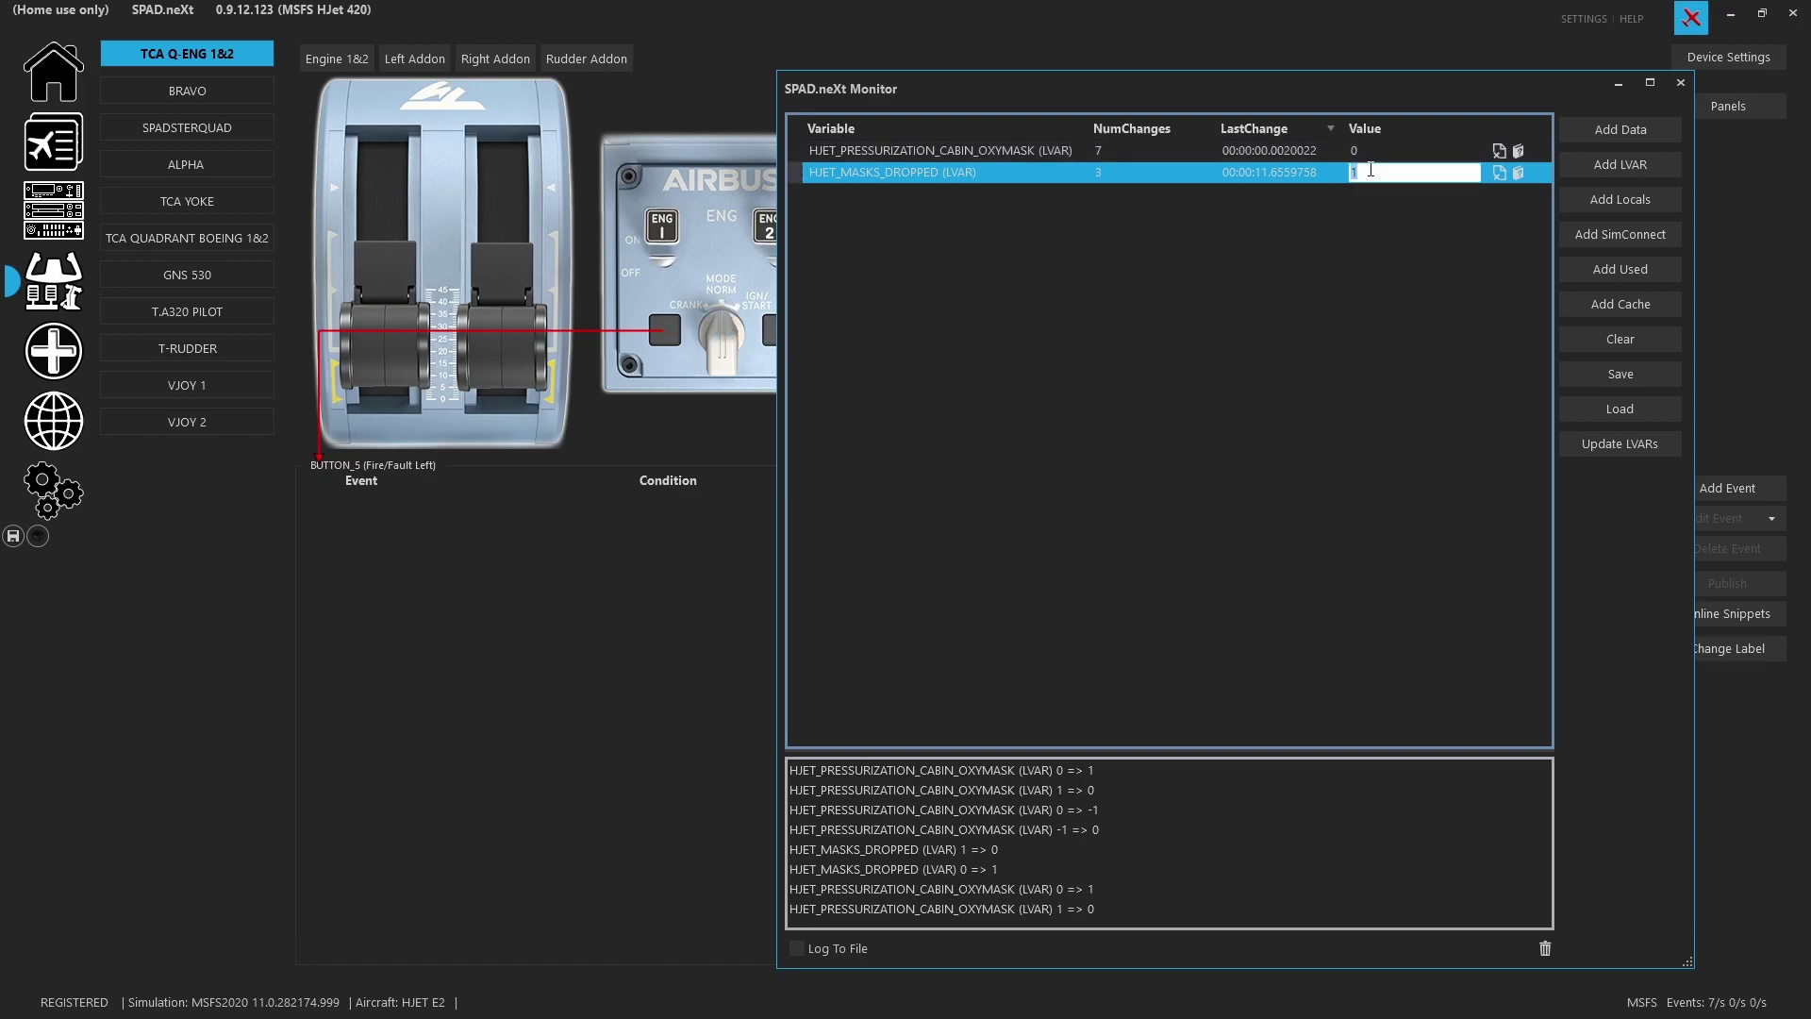
pyautogui.write('0')
pyautogui.press('Return')
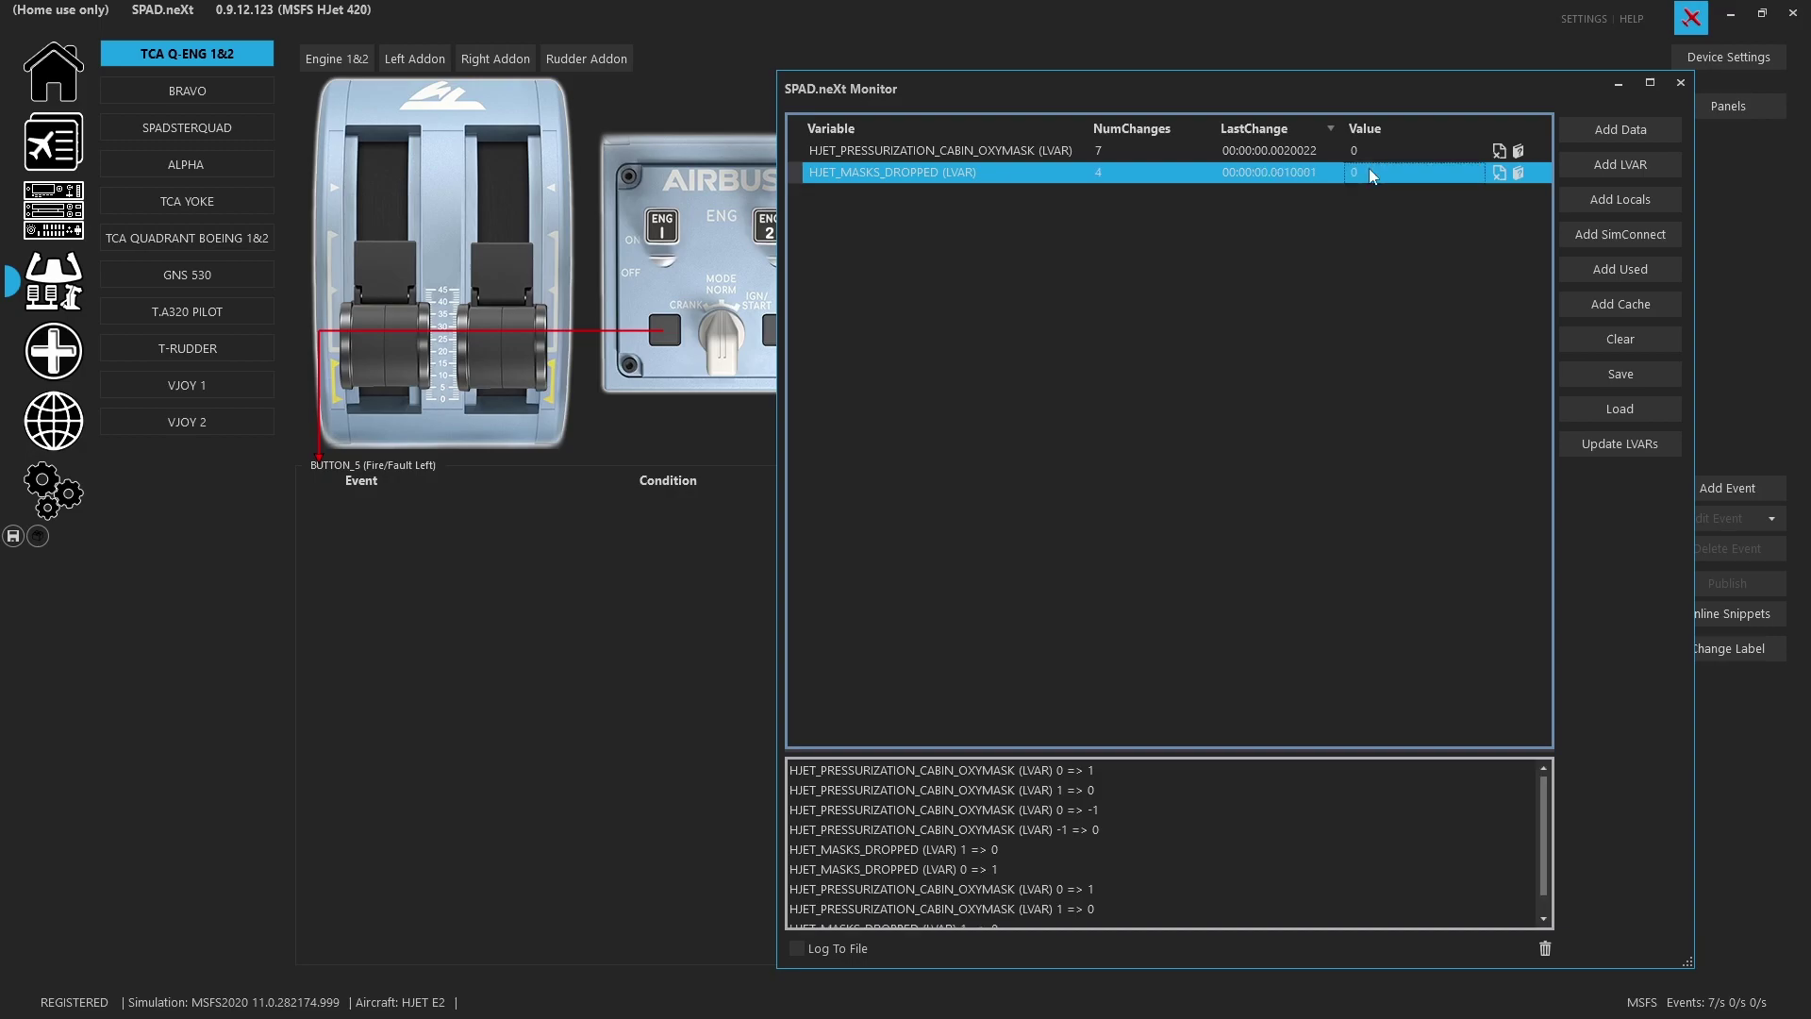
# Step: Move the monitor window out of the way and add a Pressed (short) event to the left Fire/Fault button, BUTTON_5
pyautogui.moveTo(1151, 85); pyautogui.dragTo(1810, 141)
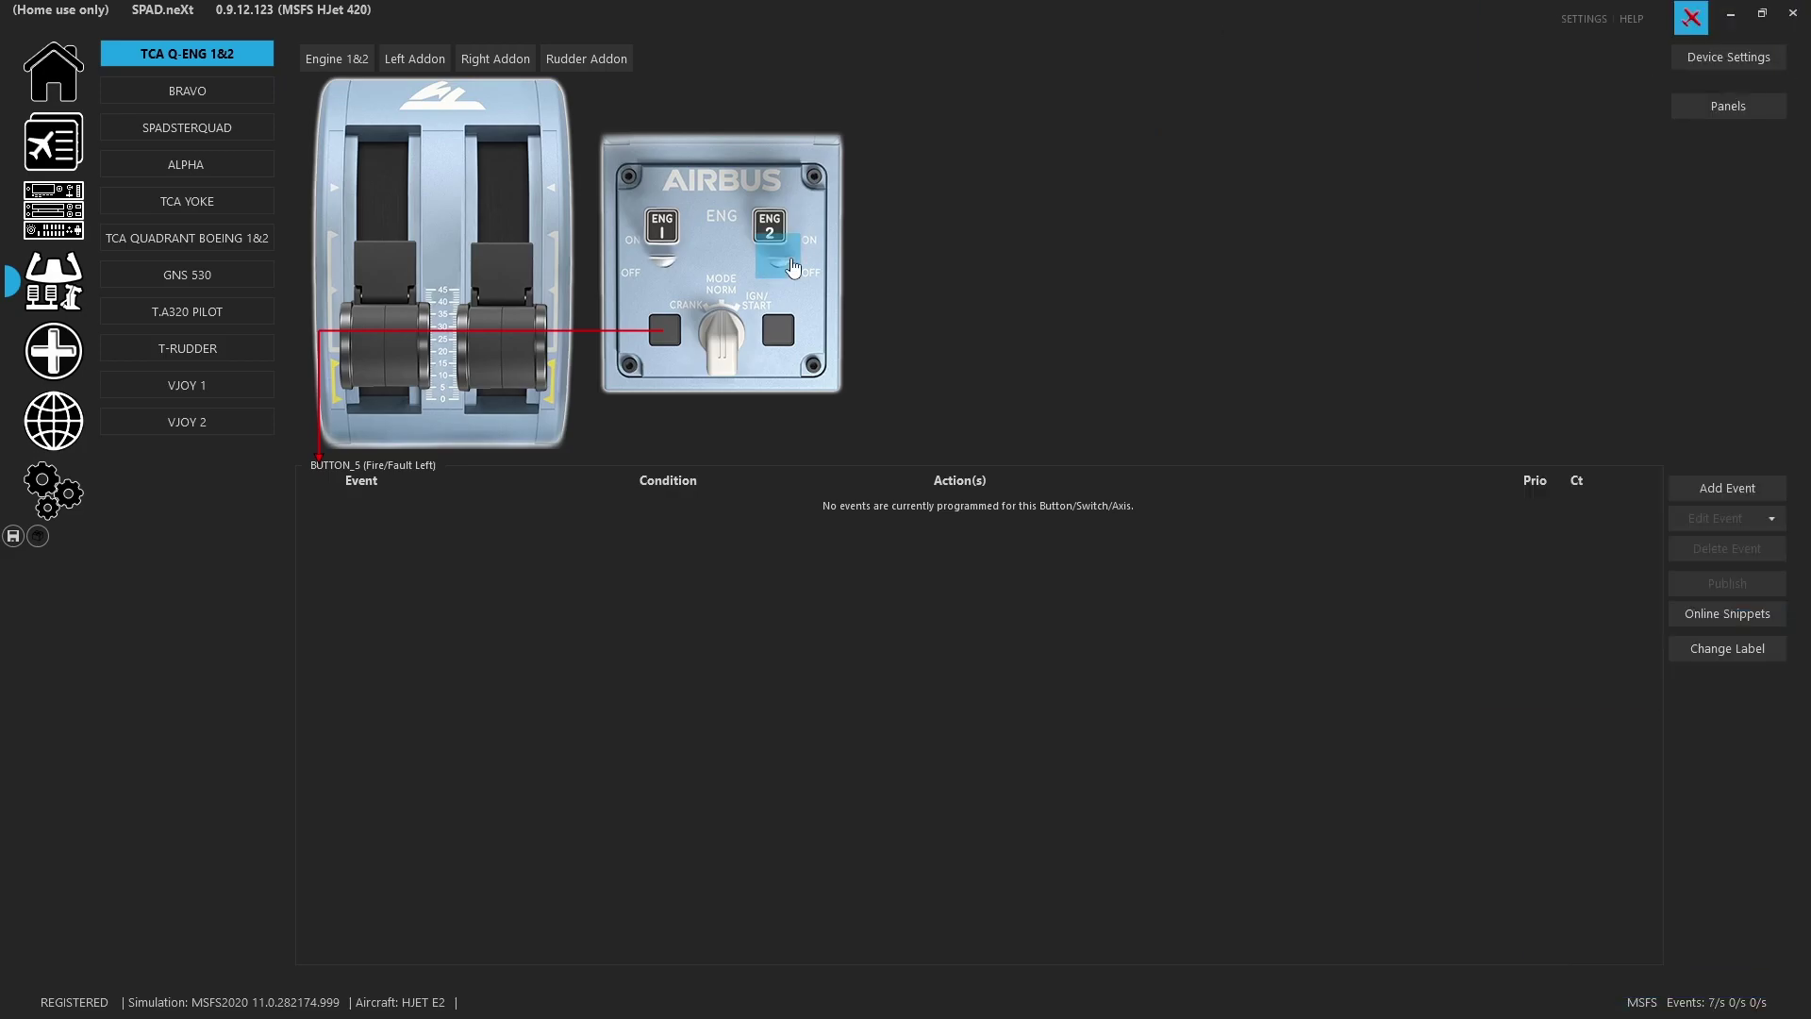
pyautogui.click(675, 362)
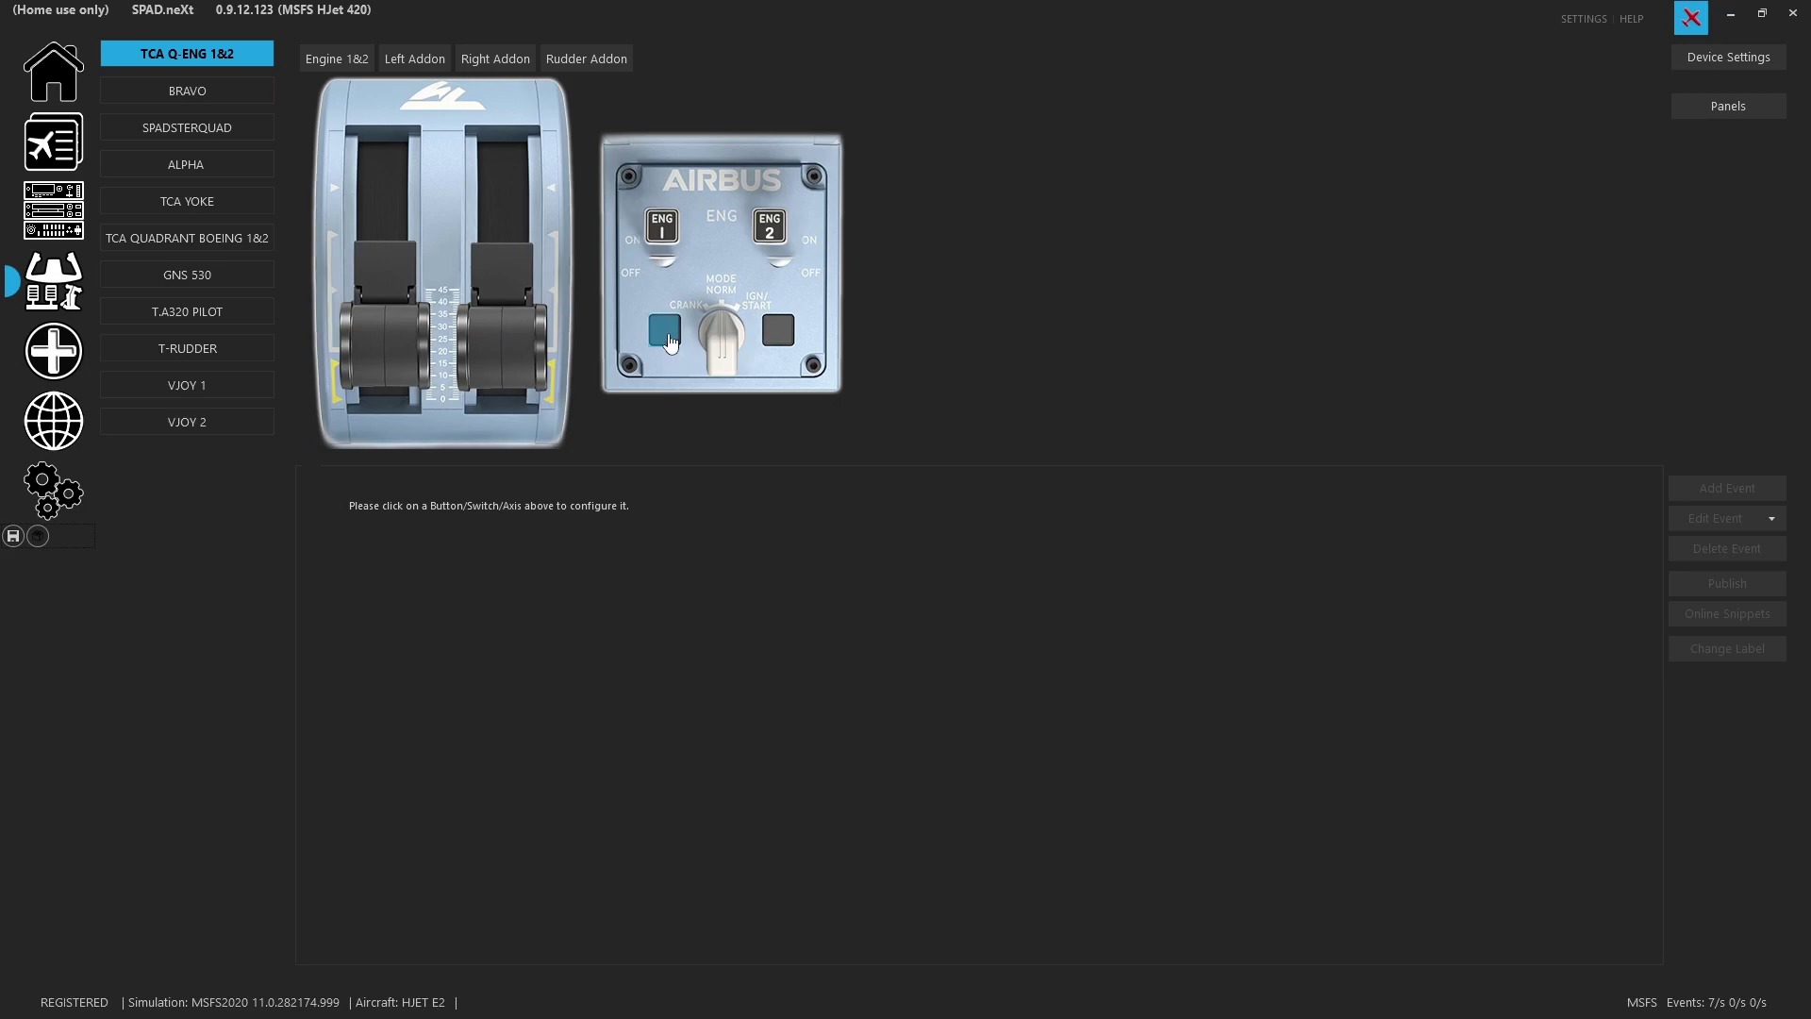
pyautogui.click(666, 332)
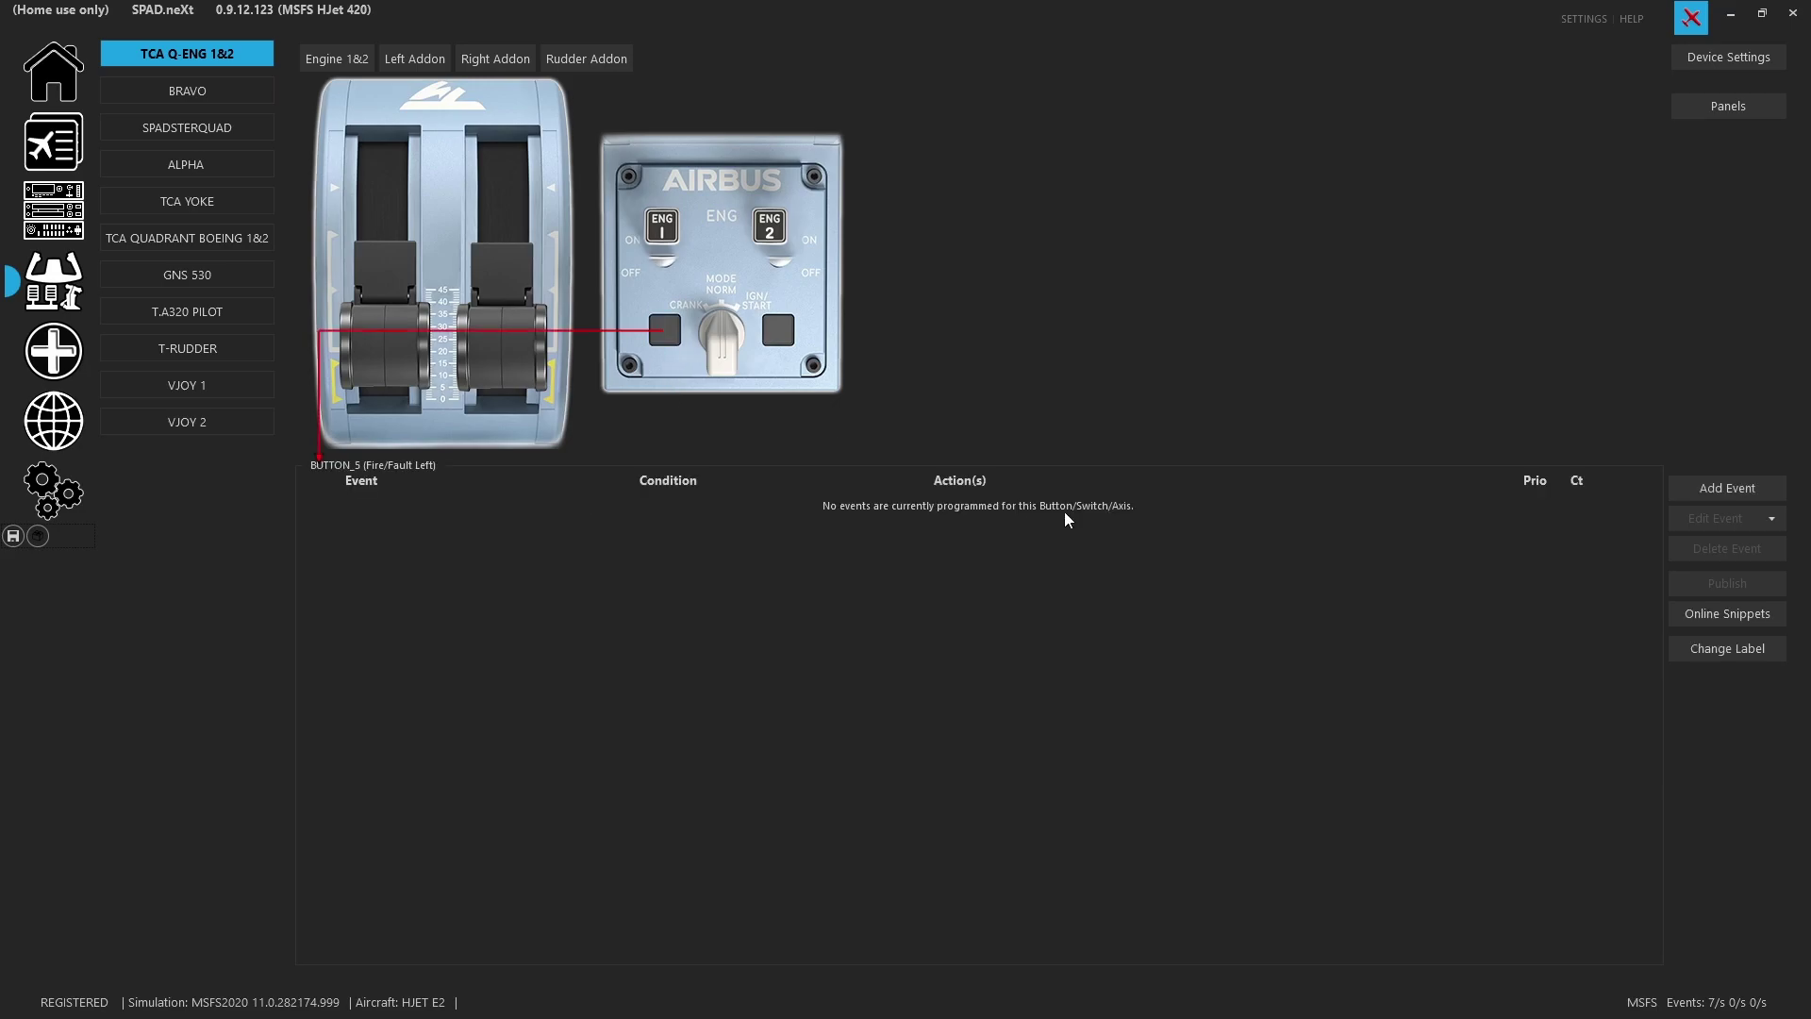
pyautogui.click(1705, 496)
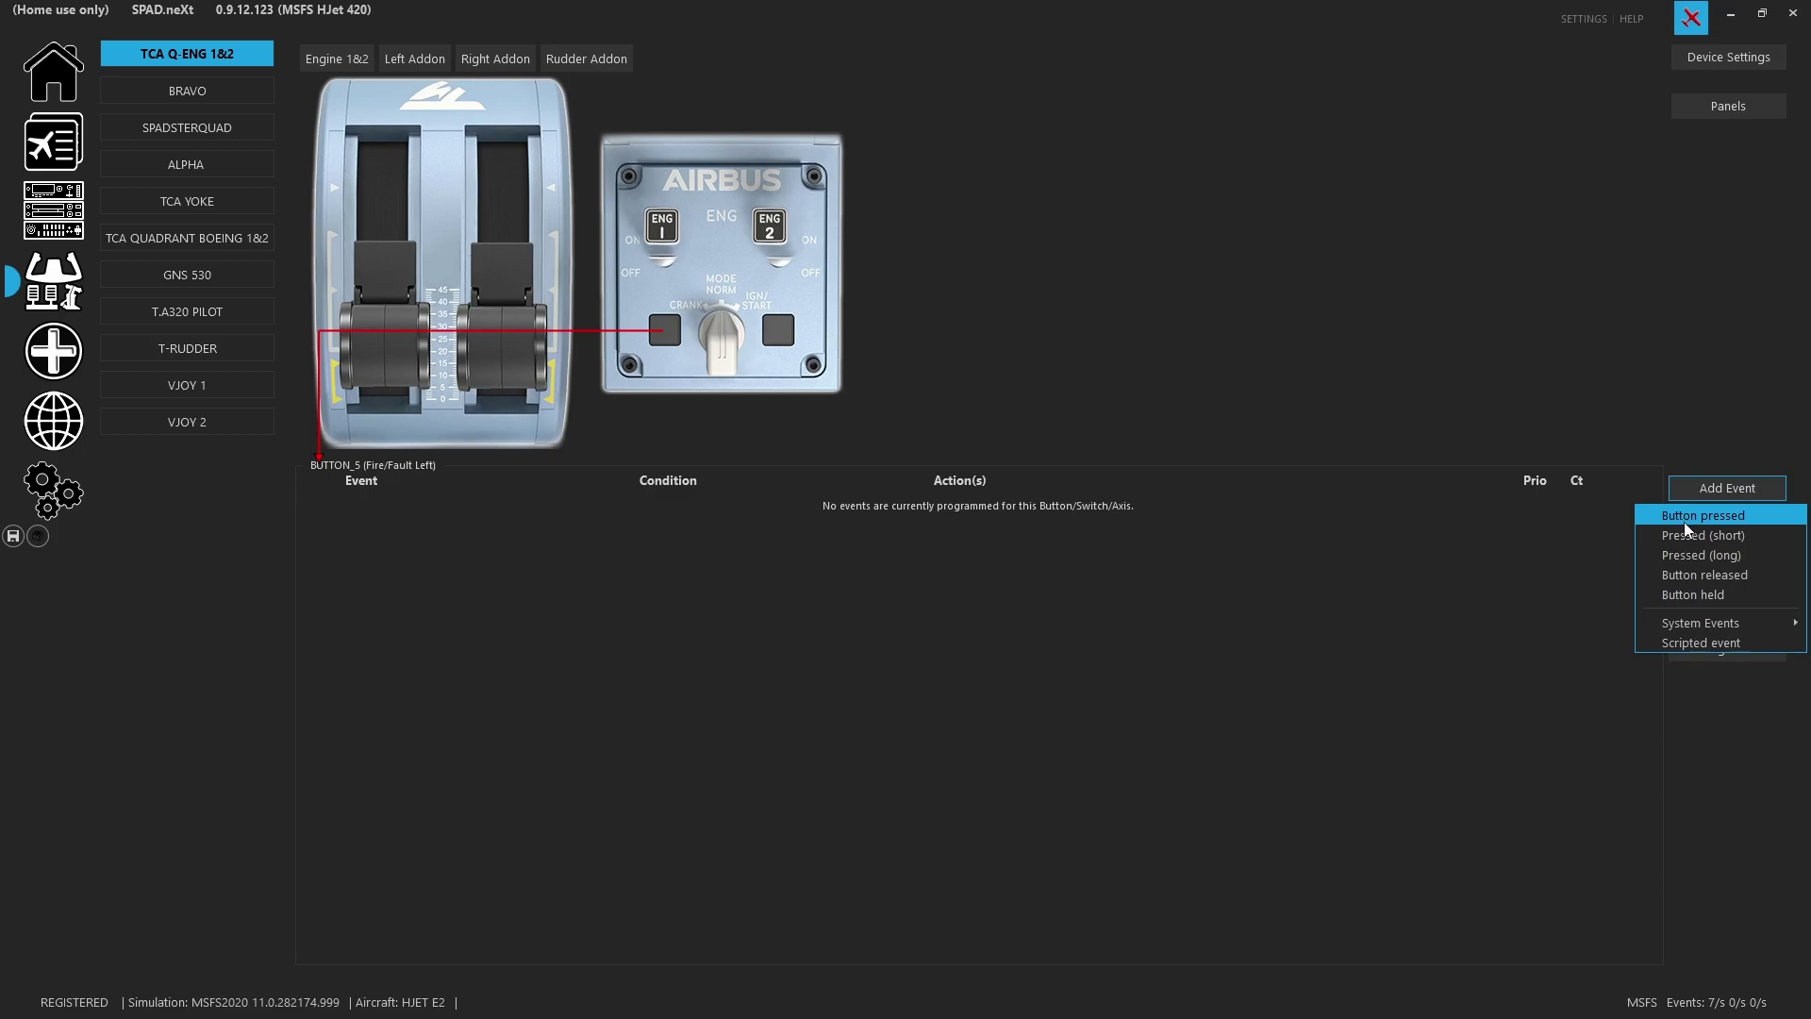
pyautogui.click(1679, 534)
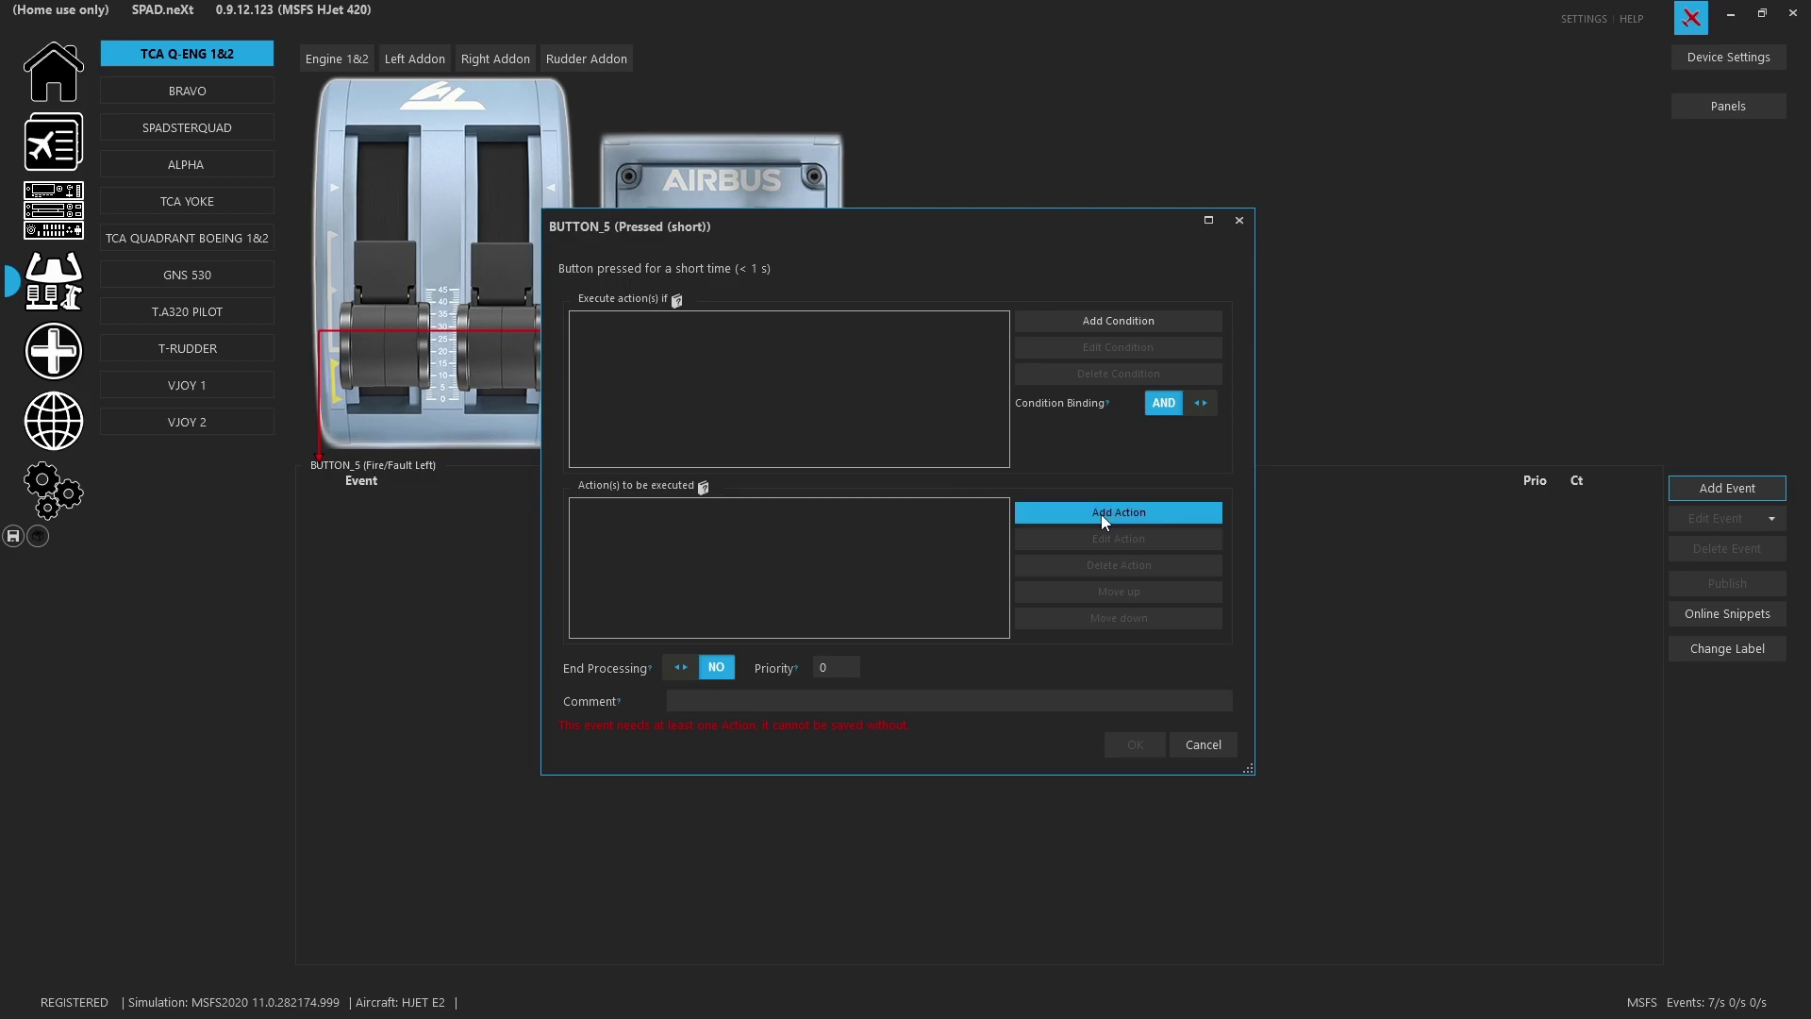
# Step: Add a data change action to the short-press event, targeting the HJET_MASKS_DROPPED LVAR
pyautogui.click(1100, 513)
pyautogui.click(1102, 533)
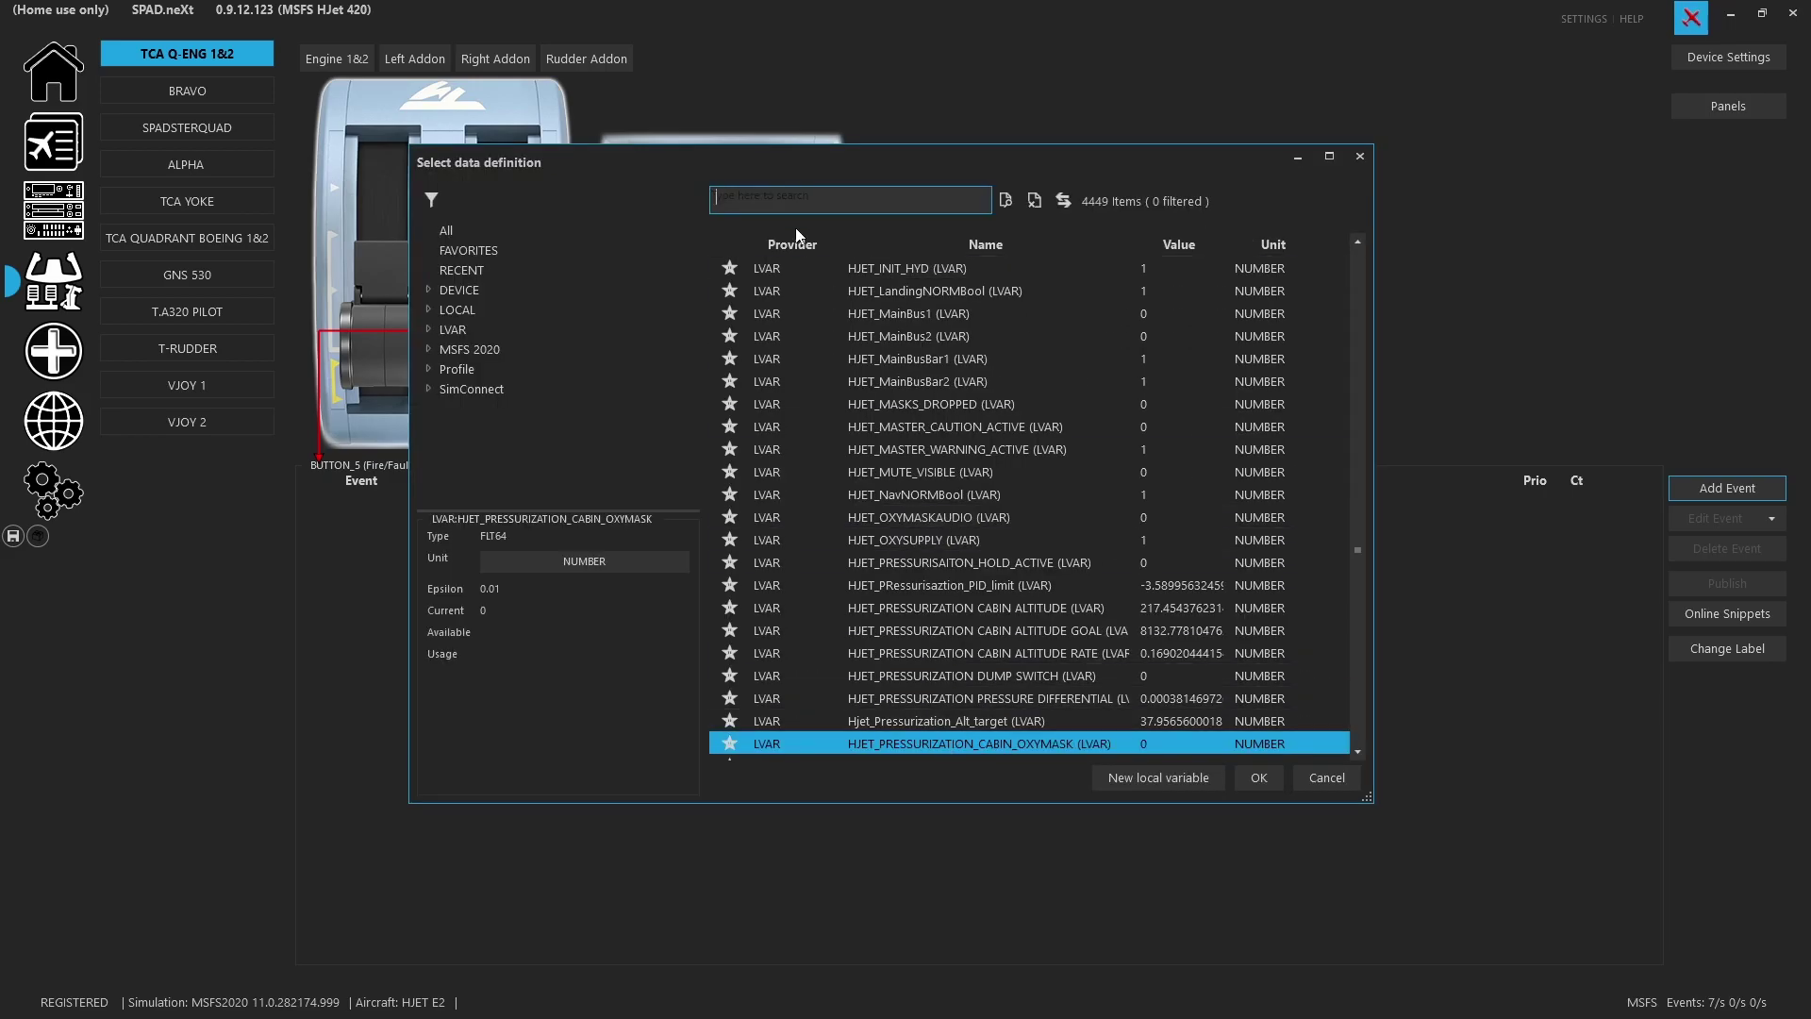
pyautogui.click(804, 199)
pyautogui.write('mask')
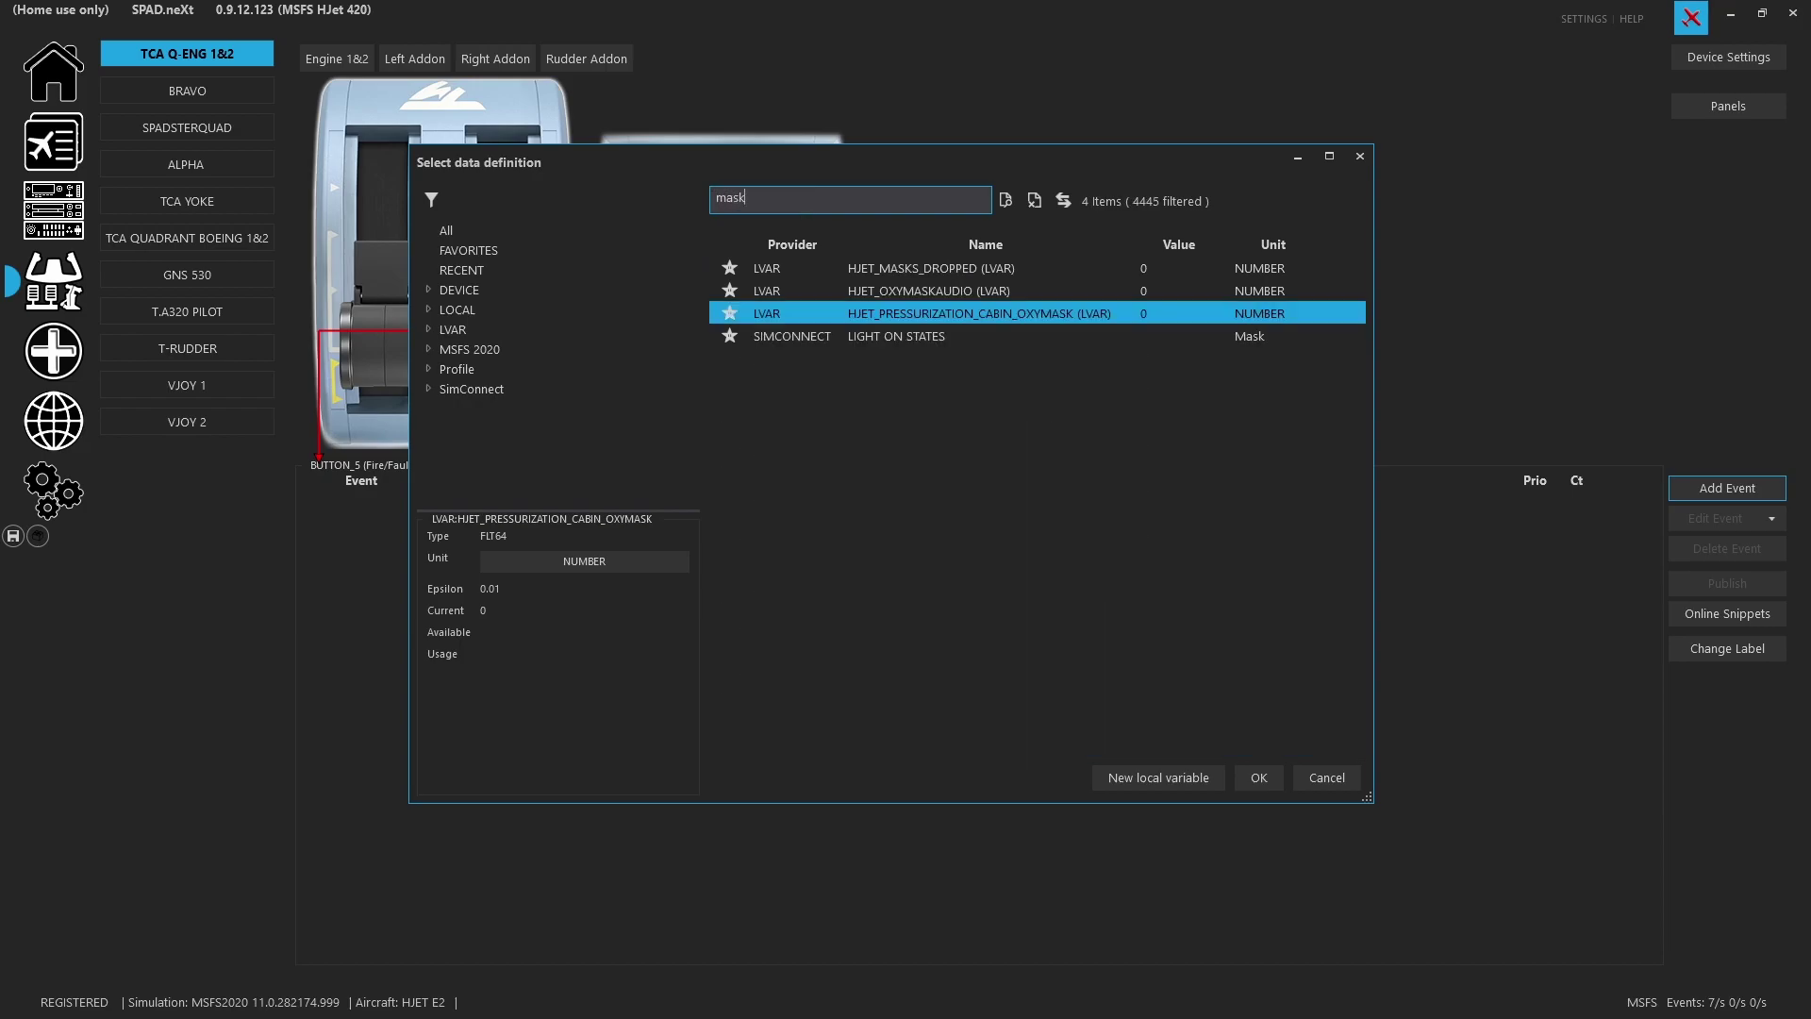
pyautogui.doubleClick(905, 267)
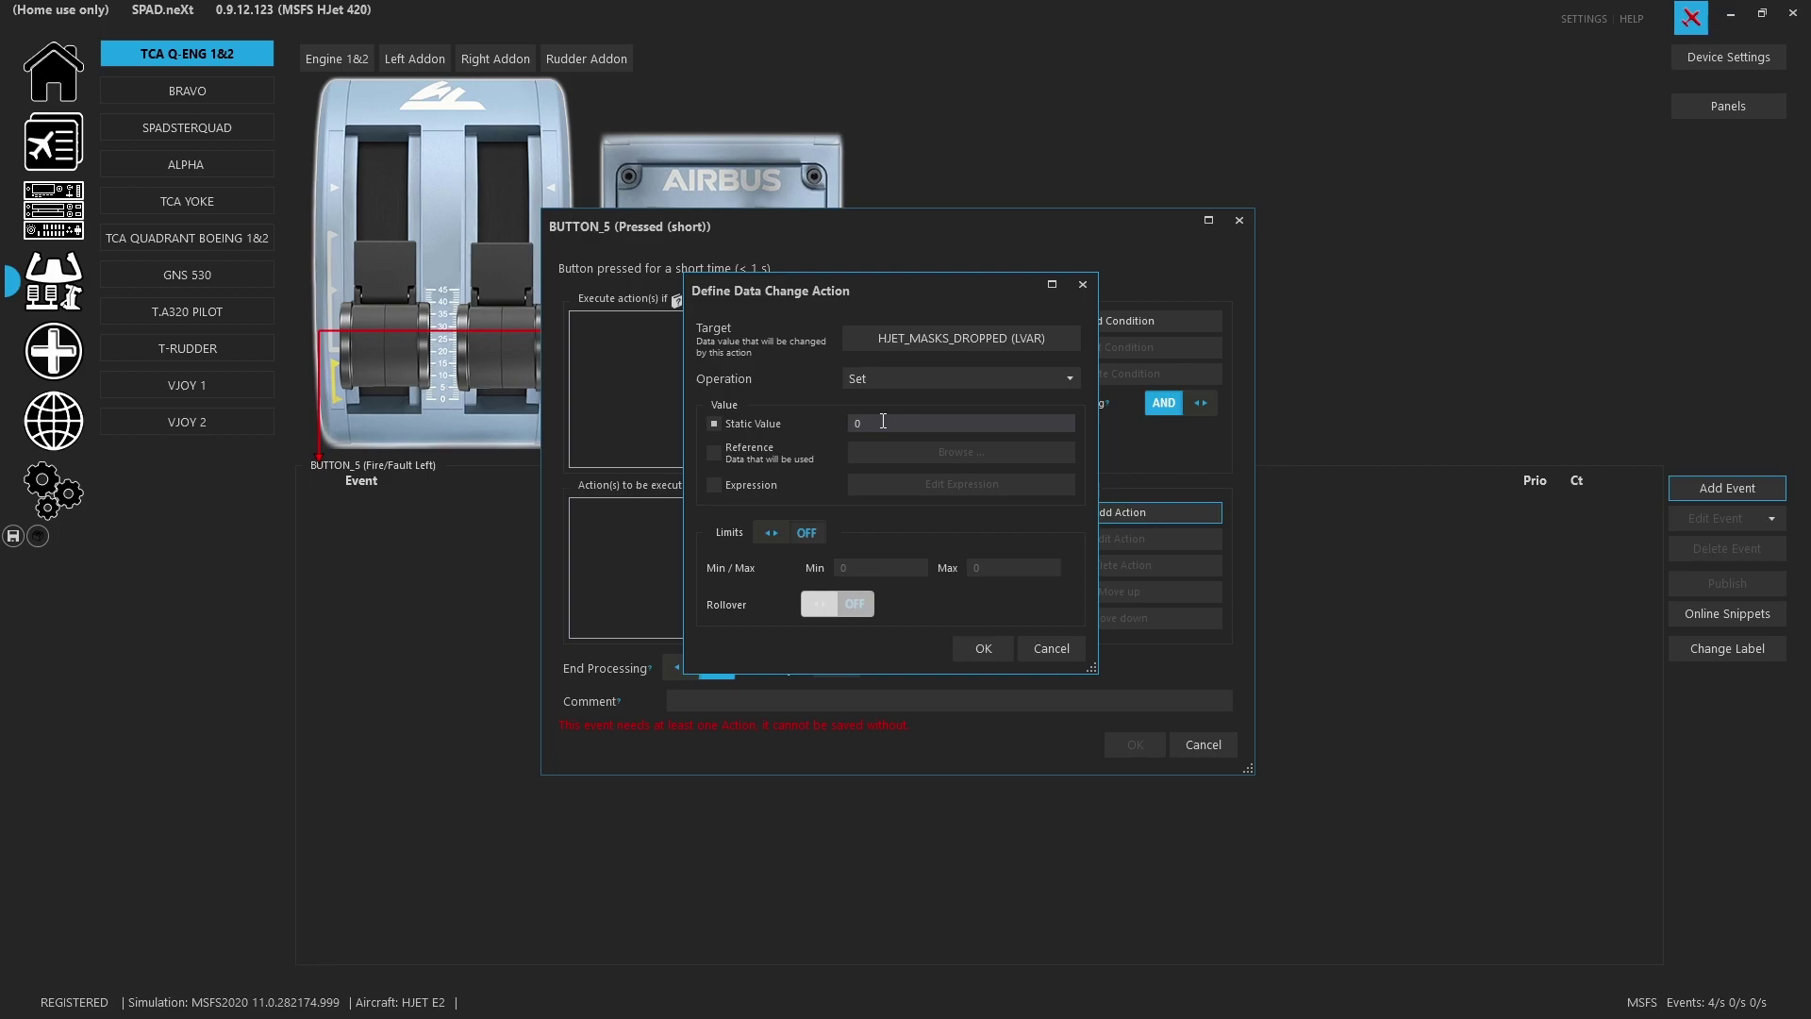
# Step: Set the action's operation to Increment with a static value of 1
pyautogui.click(864, 382)
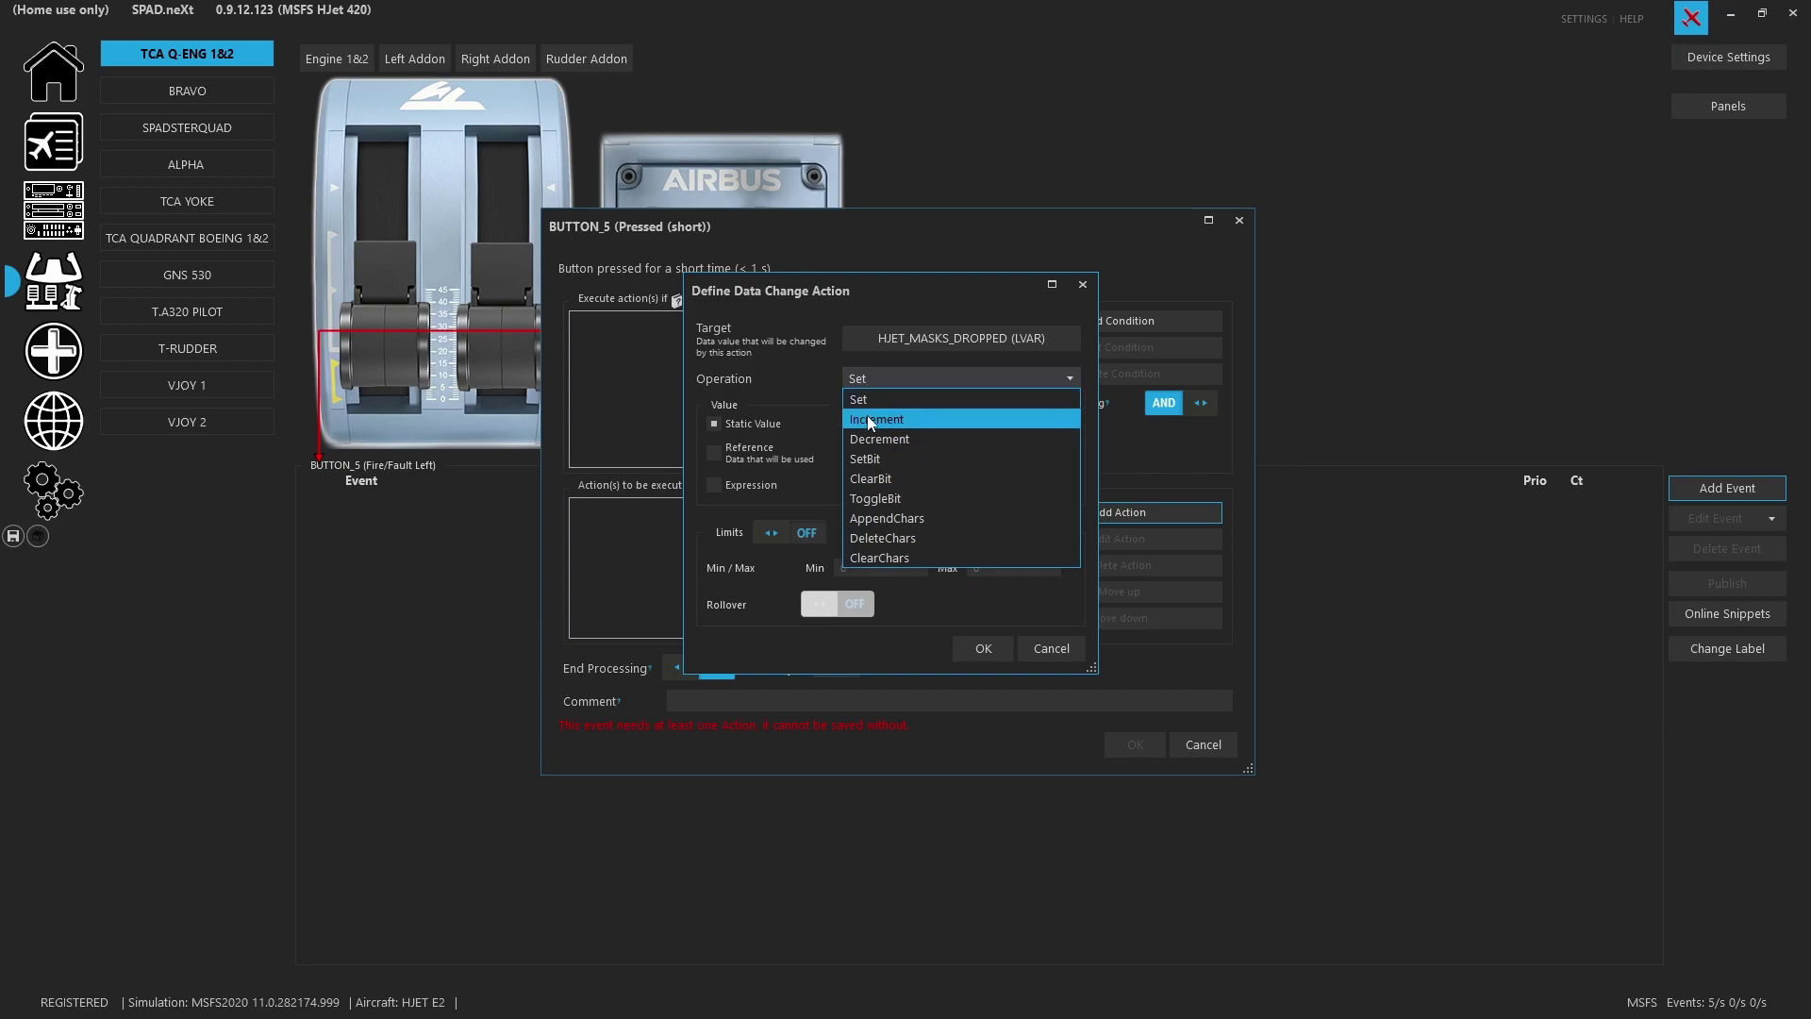
pyautogui.click(868, 416)
pyautogui.click(866, 423)
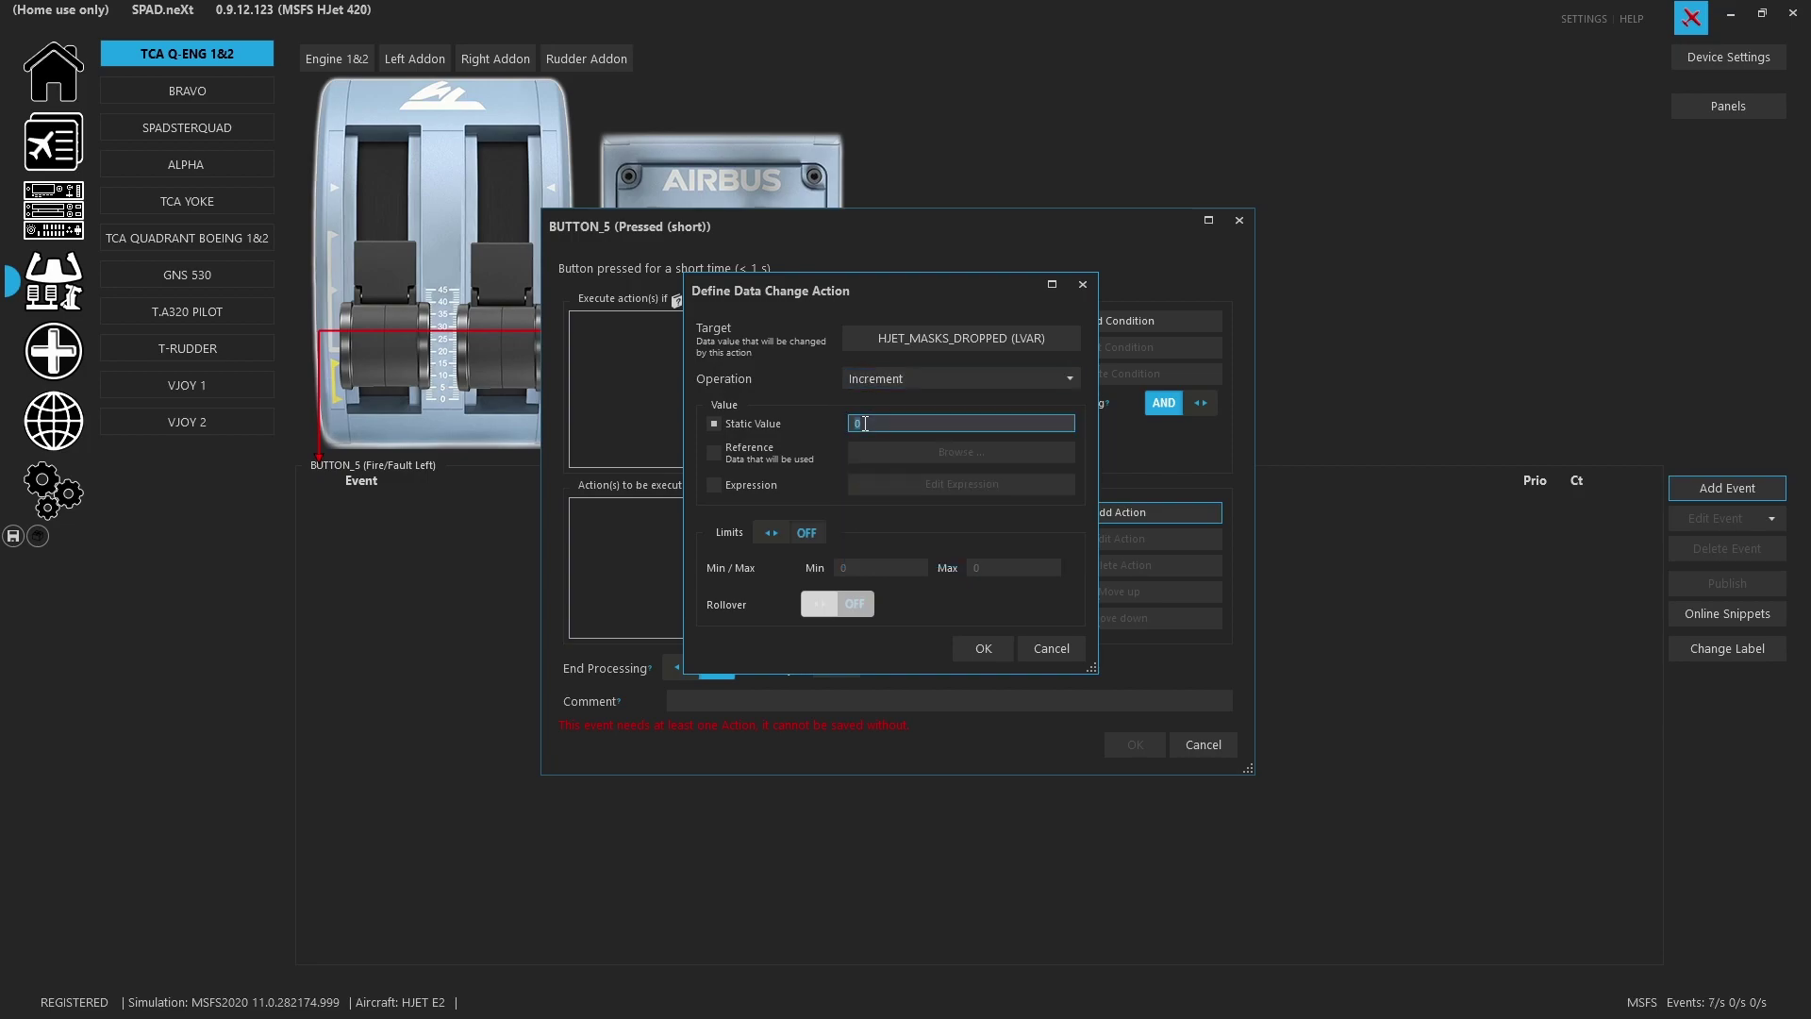
pyautogui.write('1')
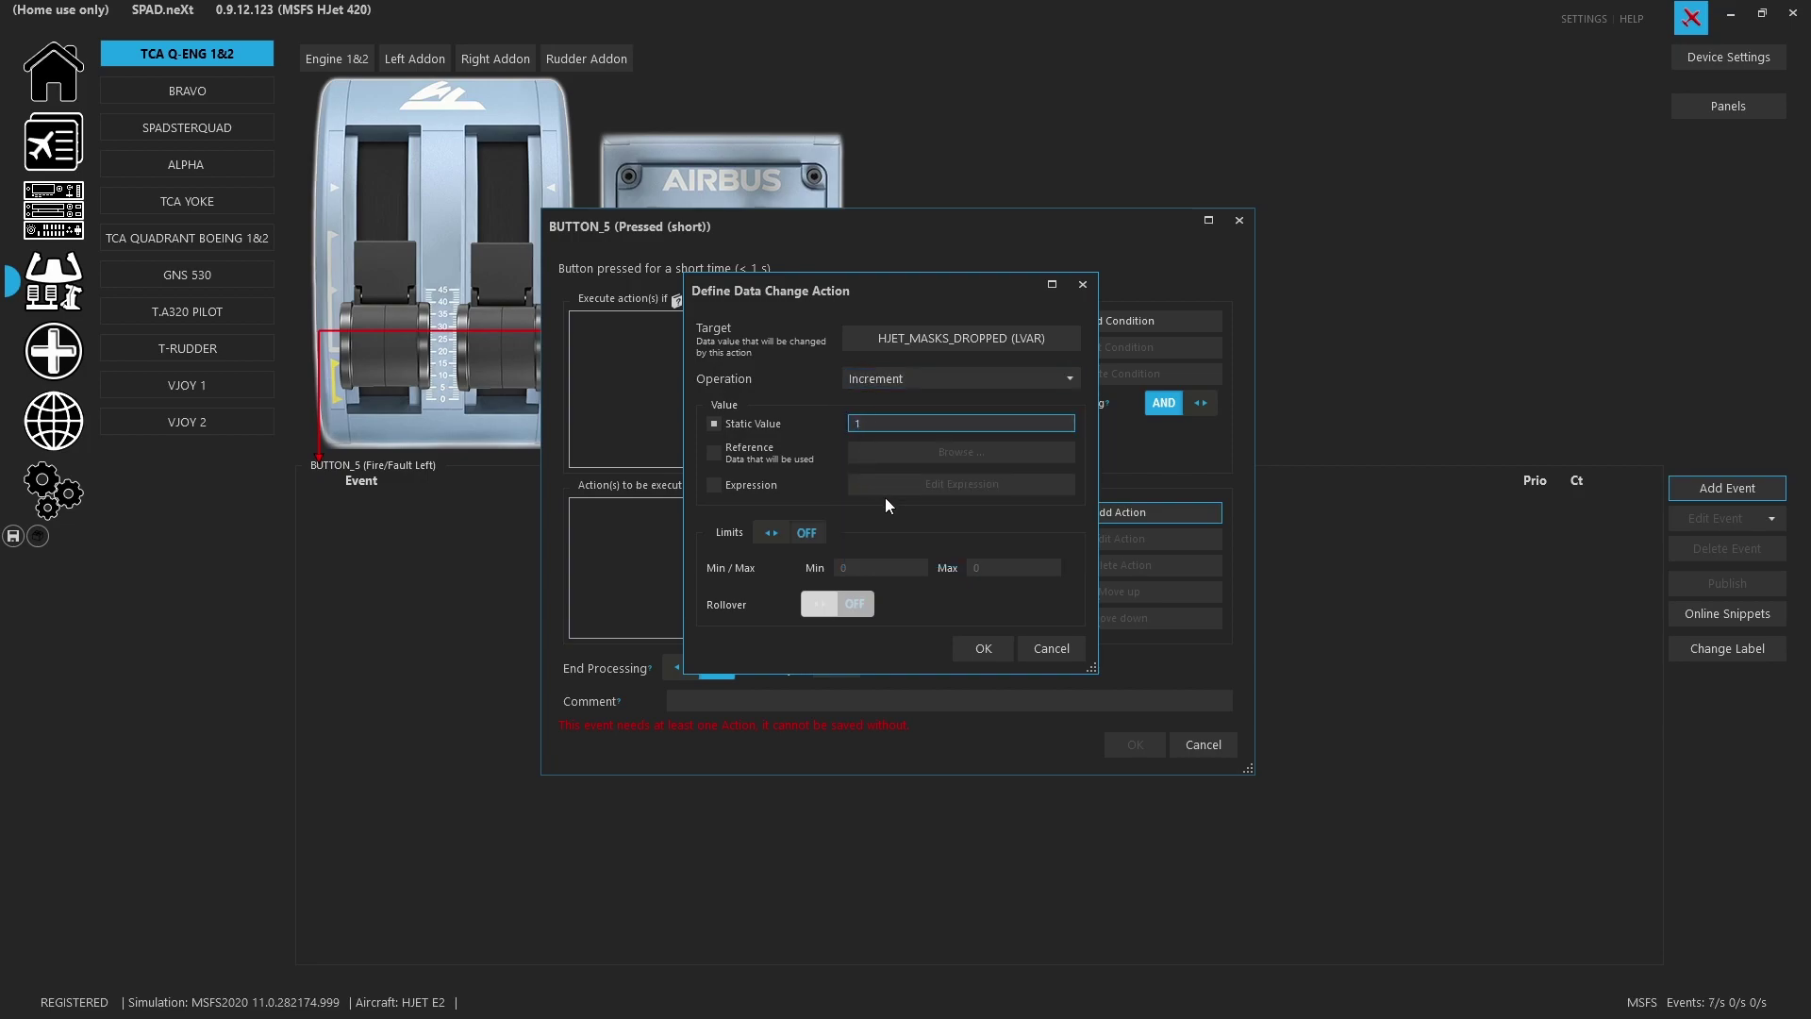
# Step: Turn on the action's limits with a maximum of 1 and enable rollover, then save the event and the profile
pyautogui.click(803, 534)
pyautogui.click(988, 572)
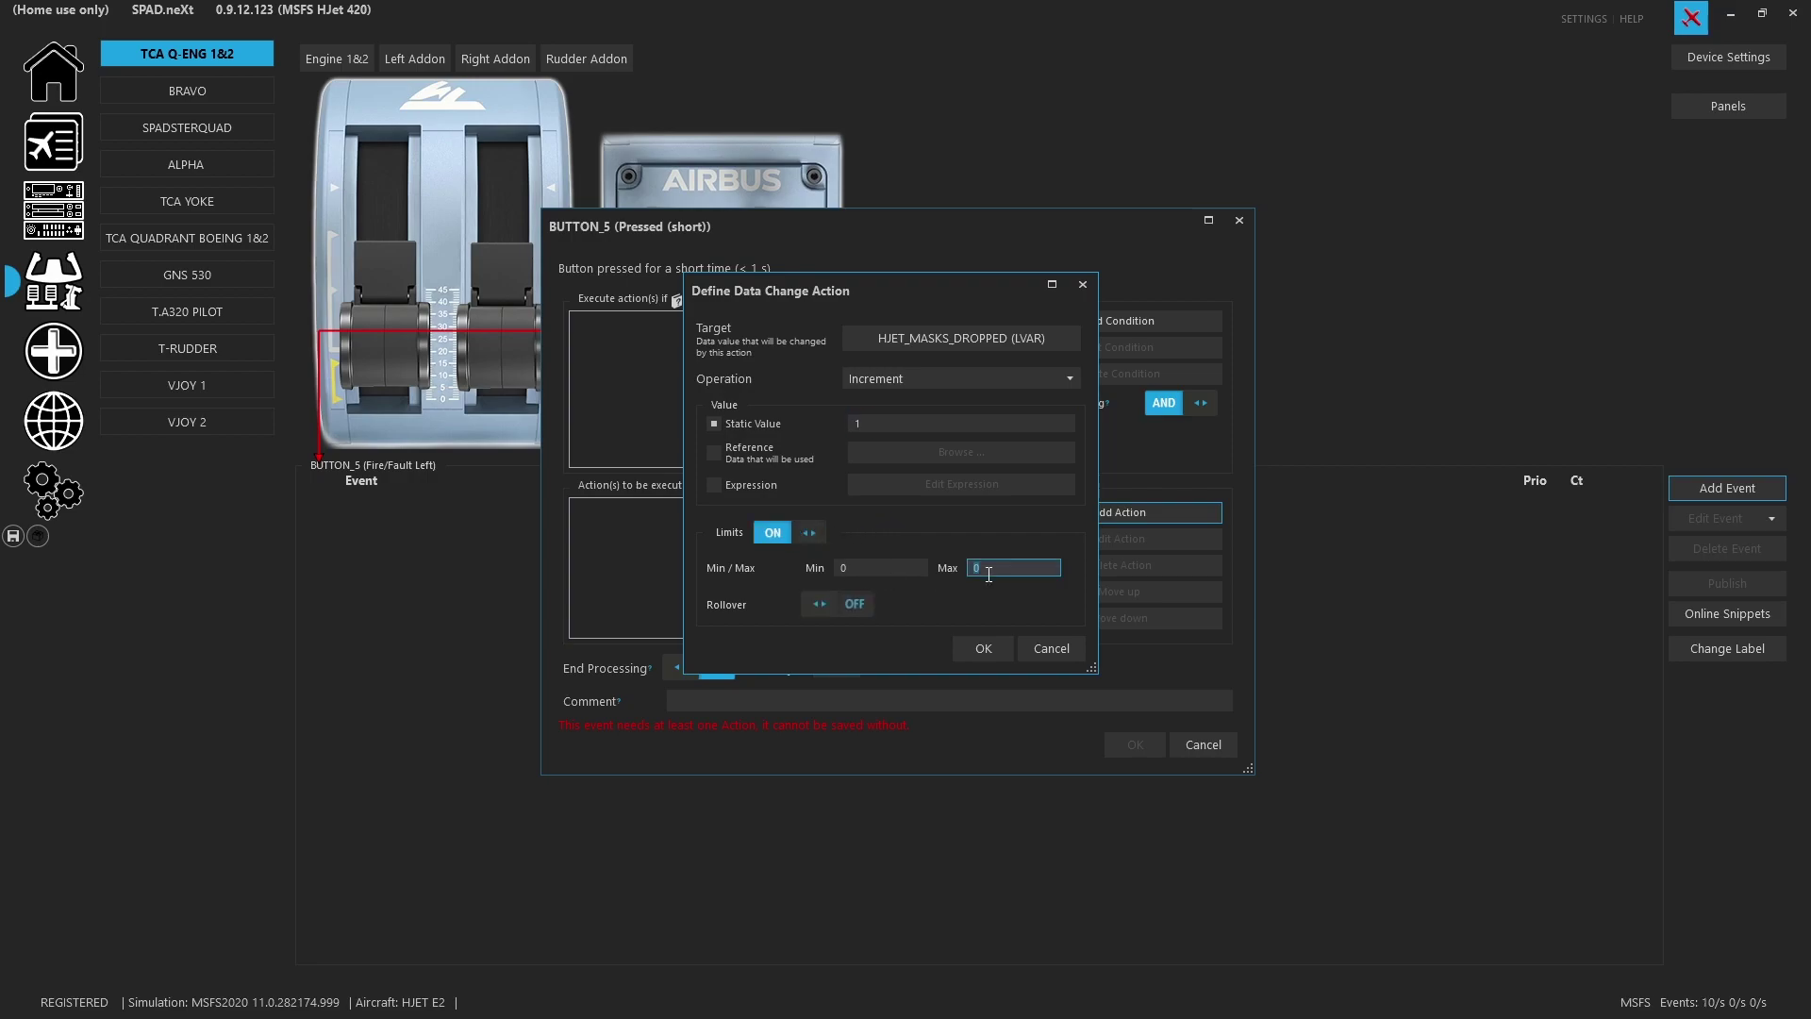
pyautogui.write('1')
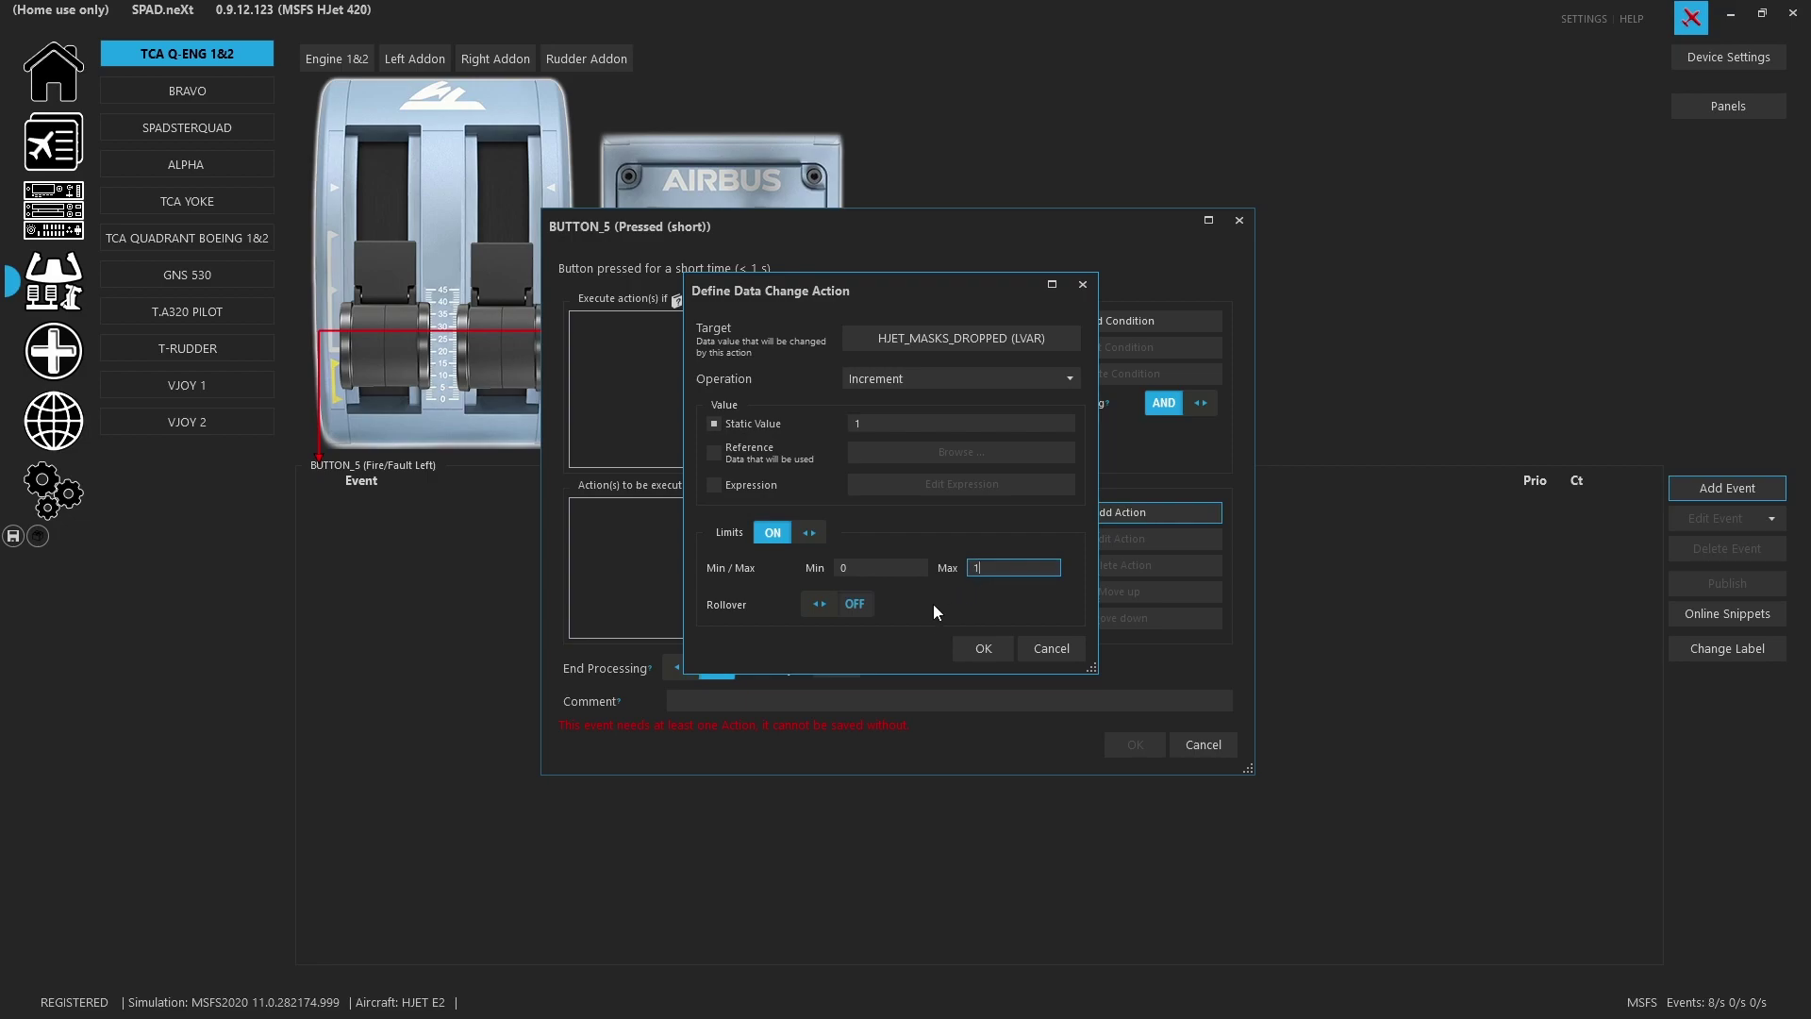
pyautogui.click(817, 606)
pyautogui.click(981, 646)
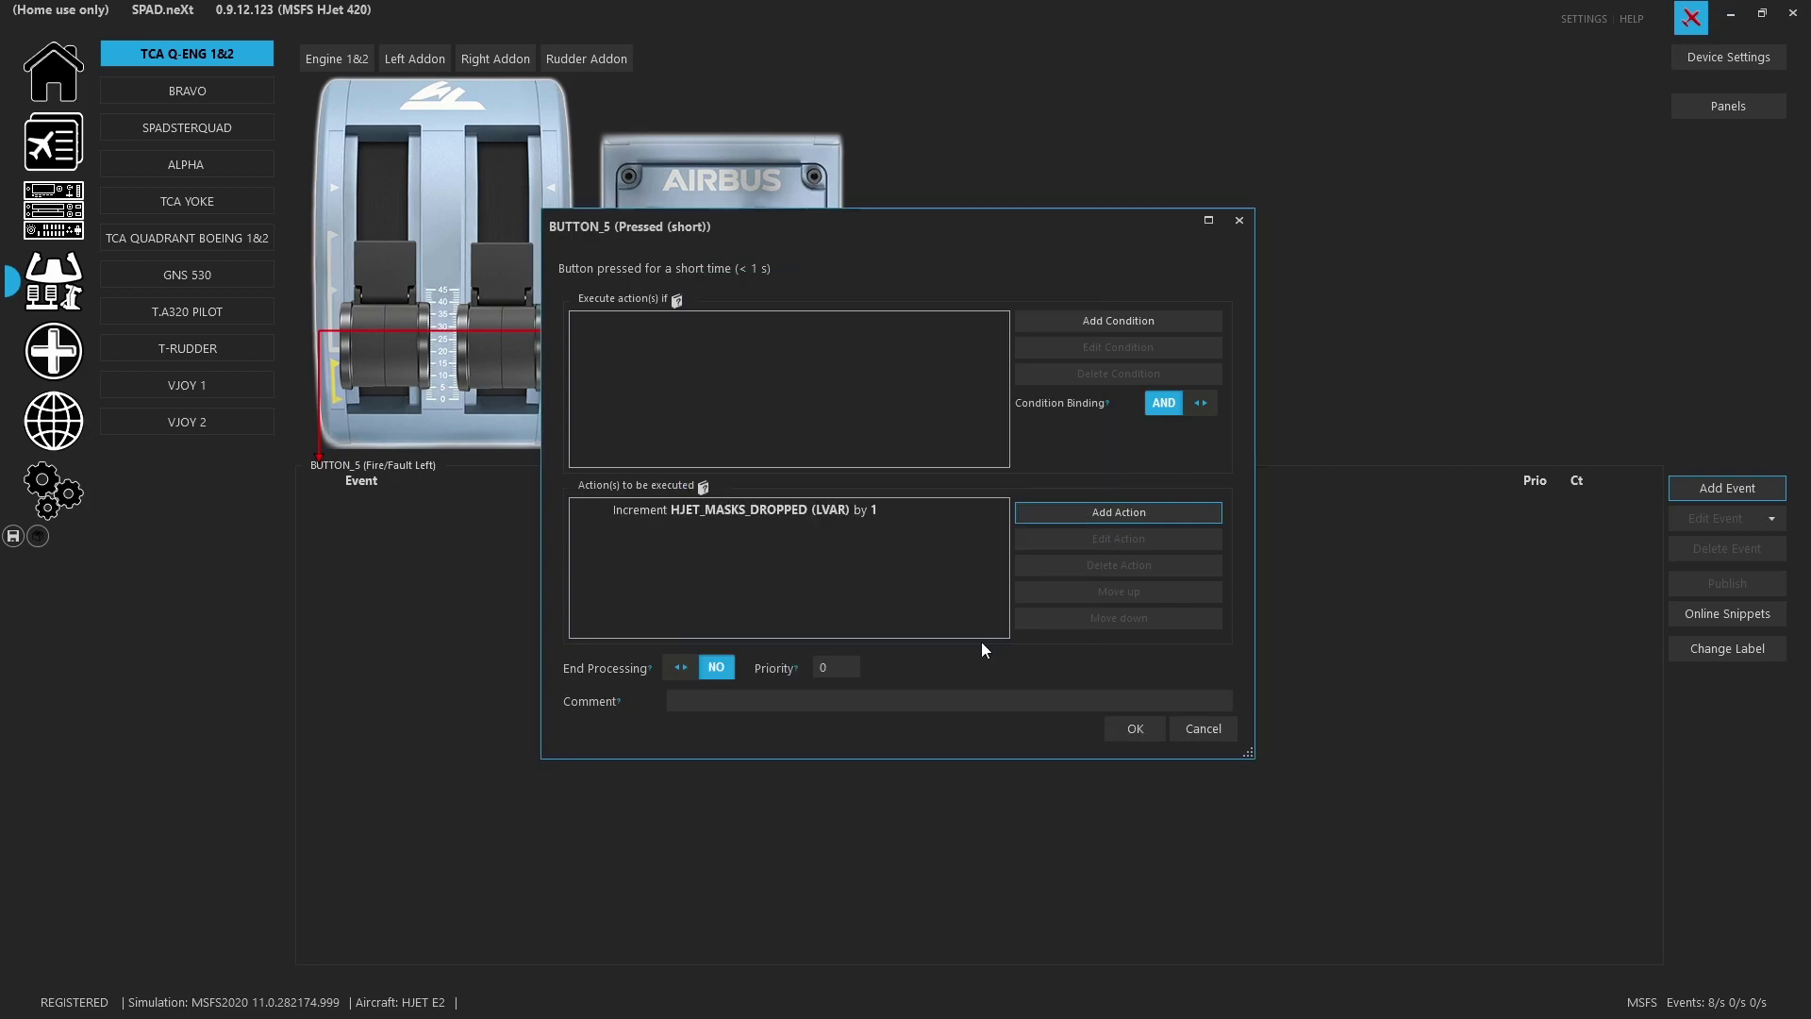
pyautogui.click(1147, 734)
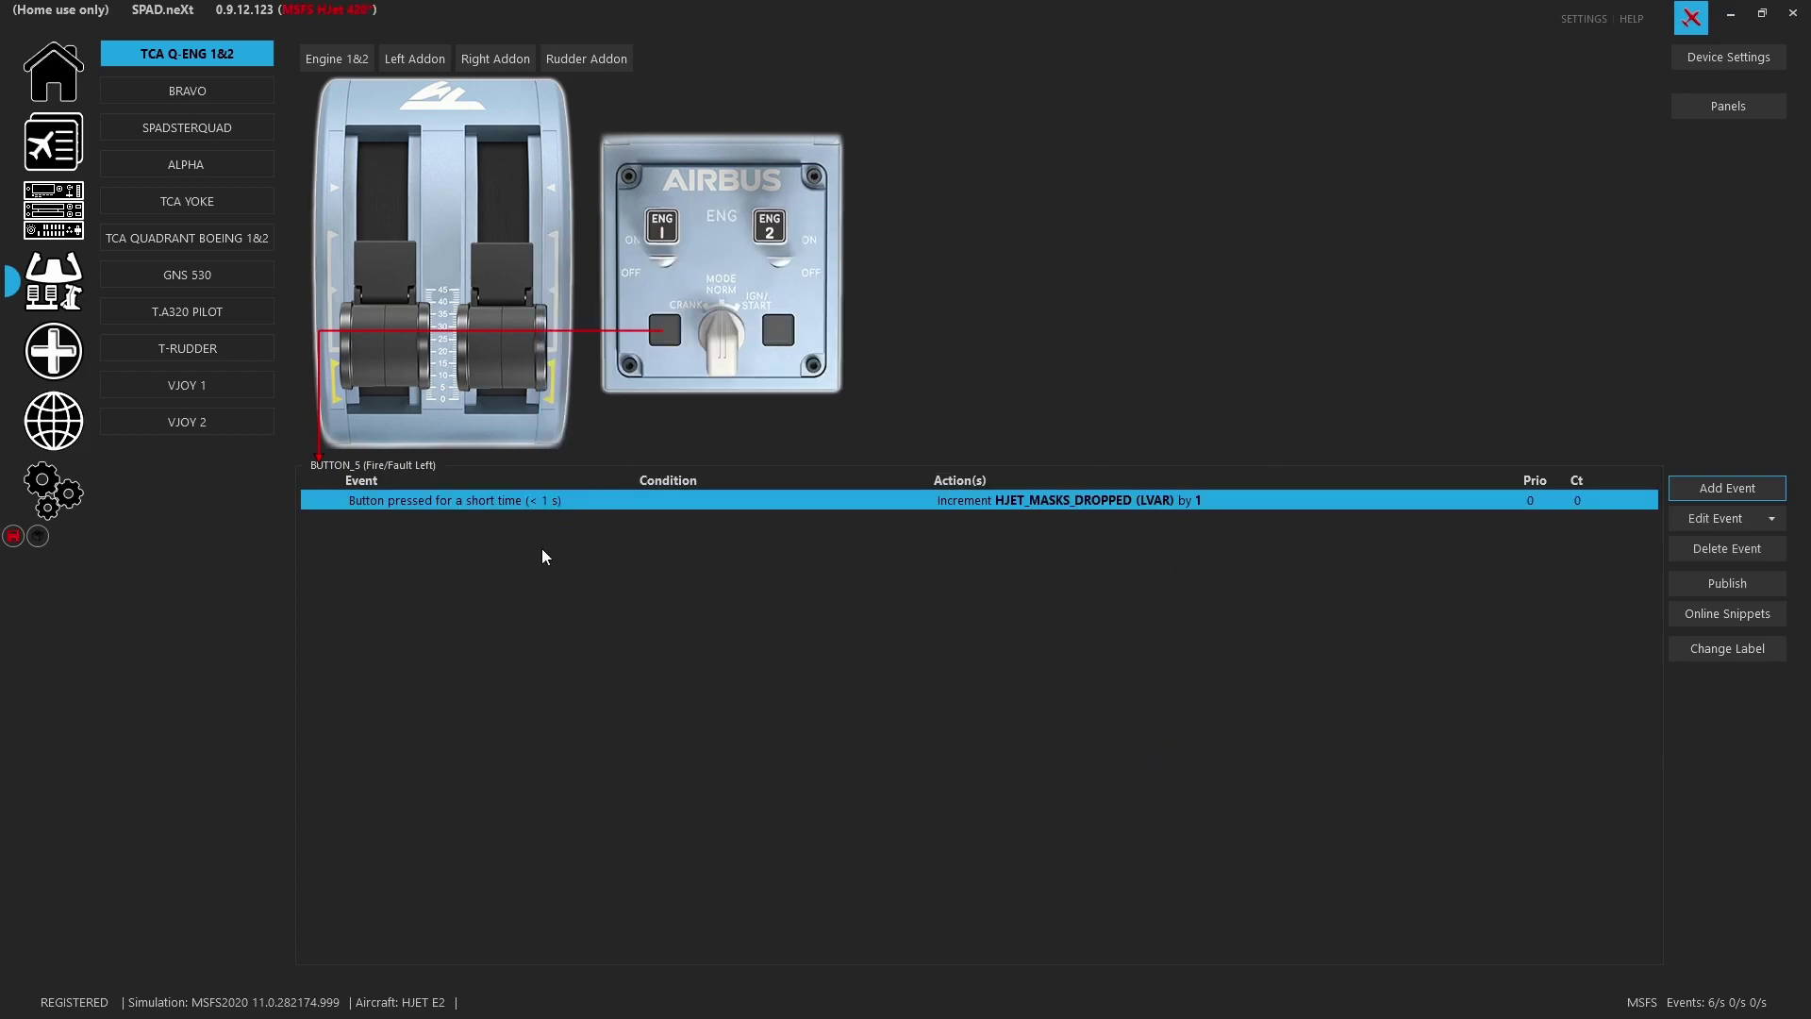
pyautogui.click(13, 537)
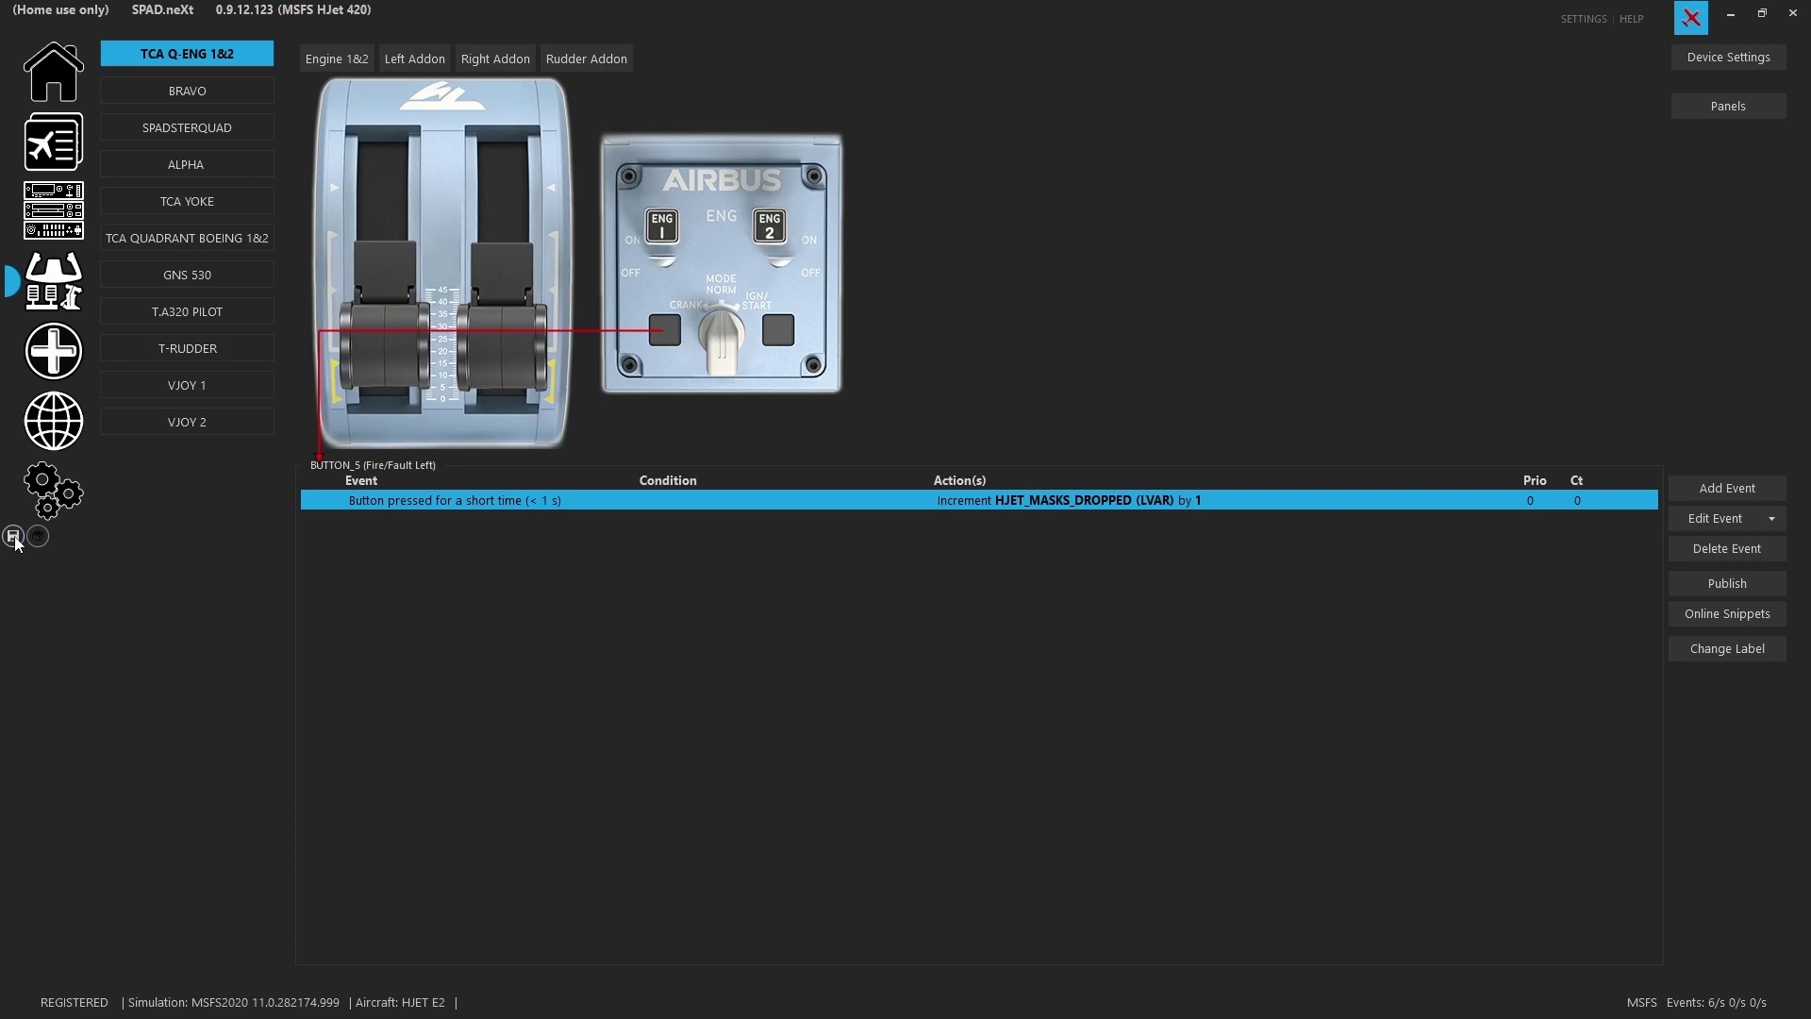